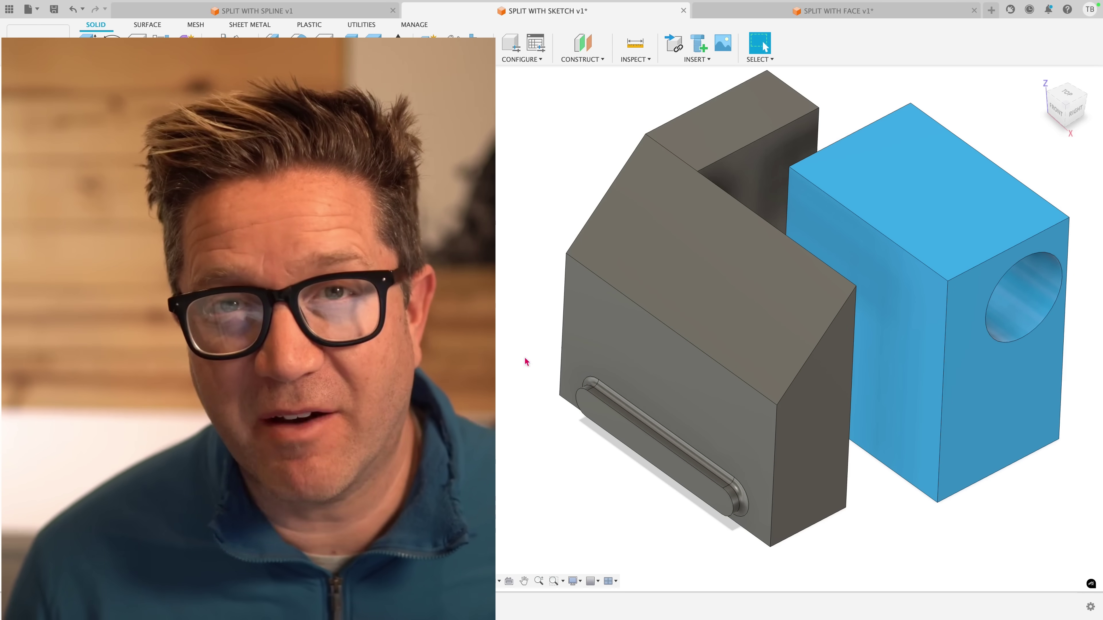
mouse_move(608, 322)
shift+middle_down()
mouse_move(570, 323)
mouse_move(623, 321)
shift+middle_up()
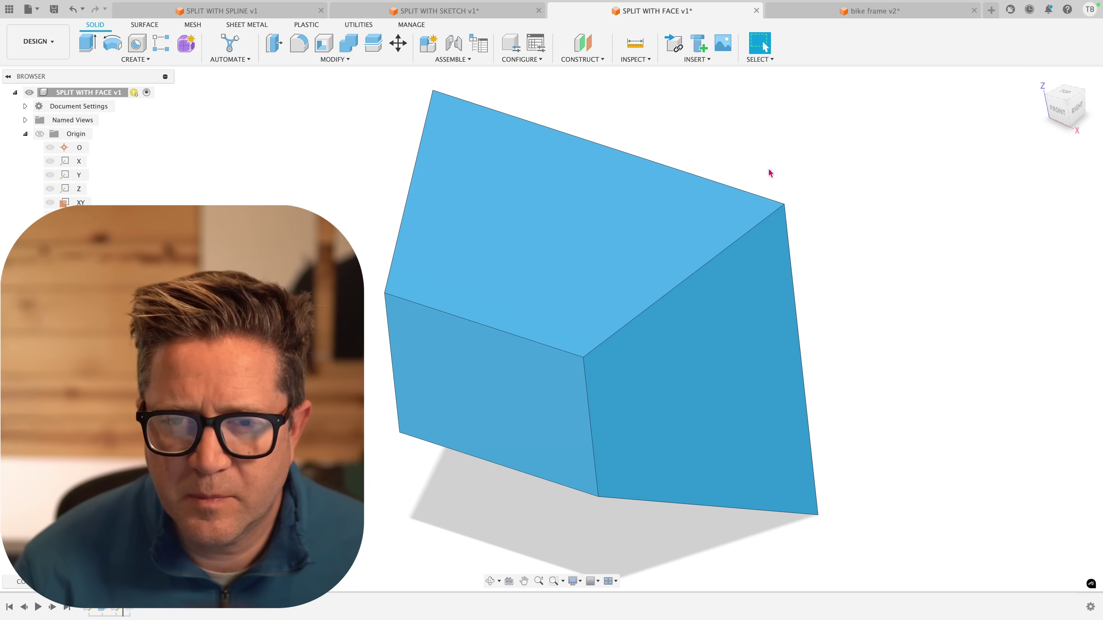
click(317, 61)
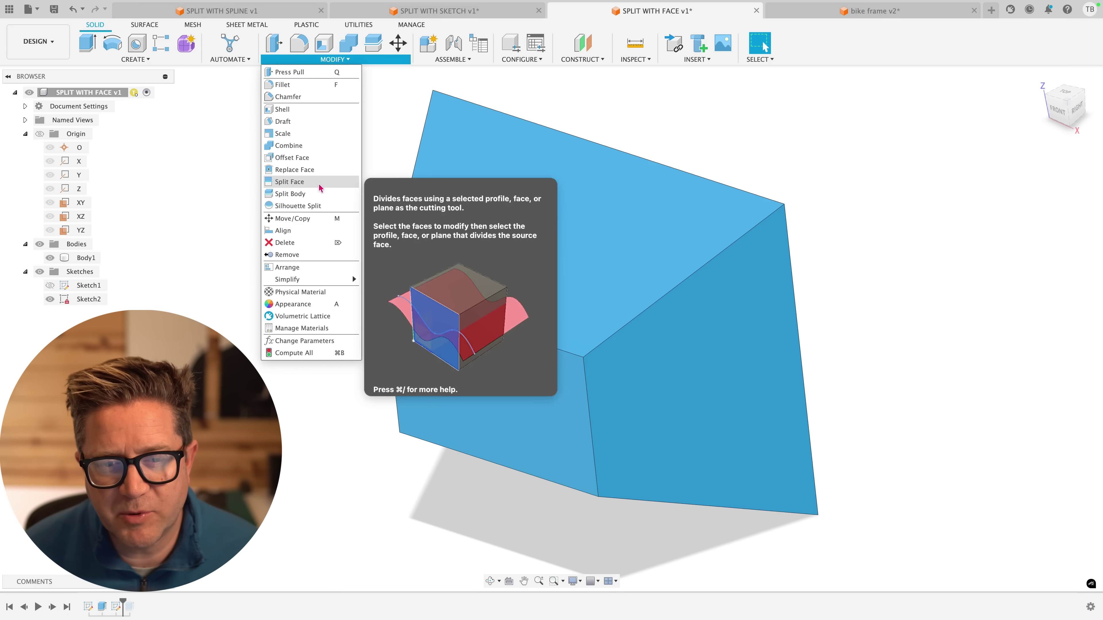
click(319, 194)
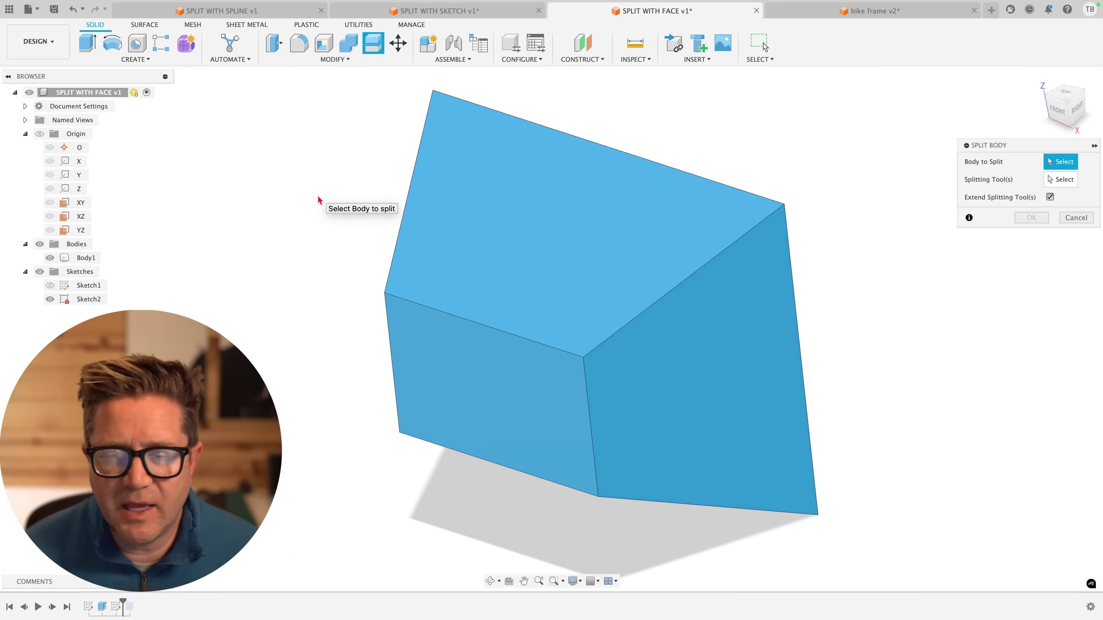
shift+middle_drag(319, 200, 541, 252)
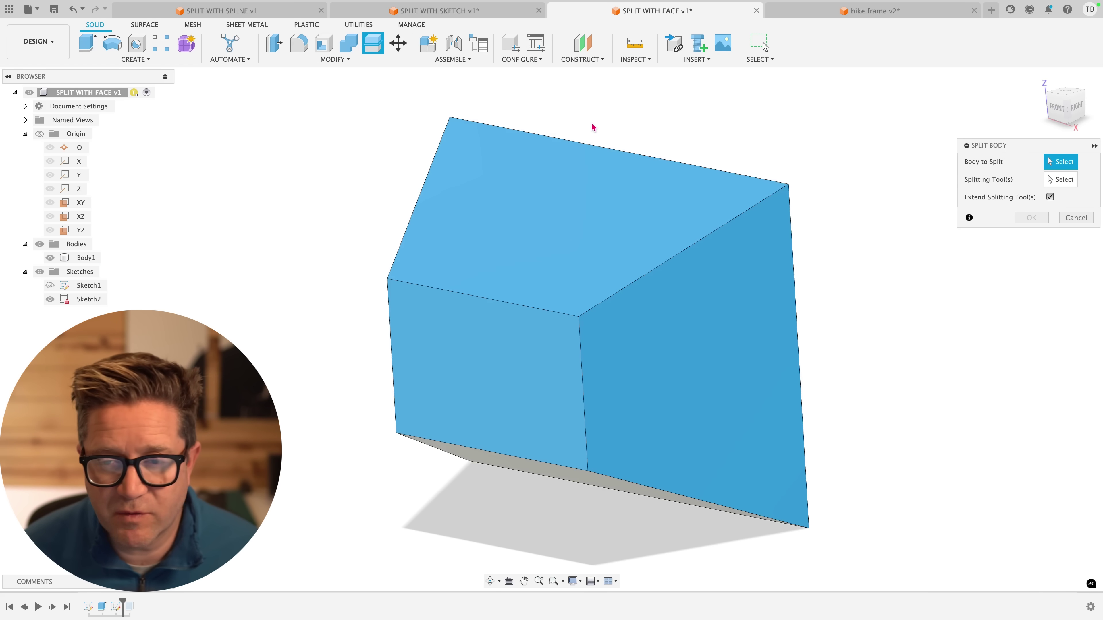
click(590, 44)
key(Escape)
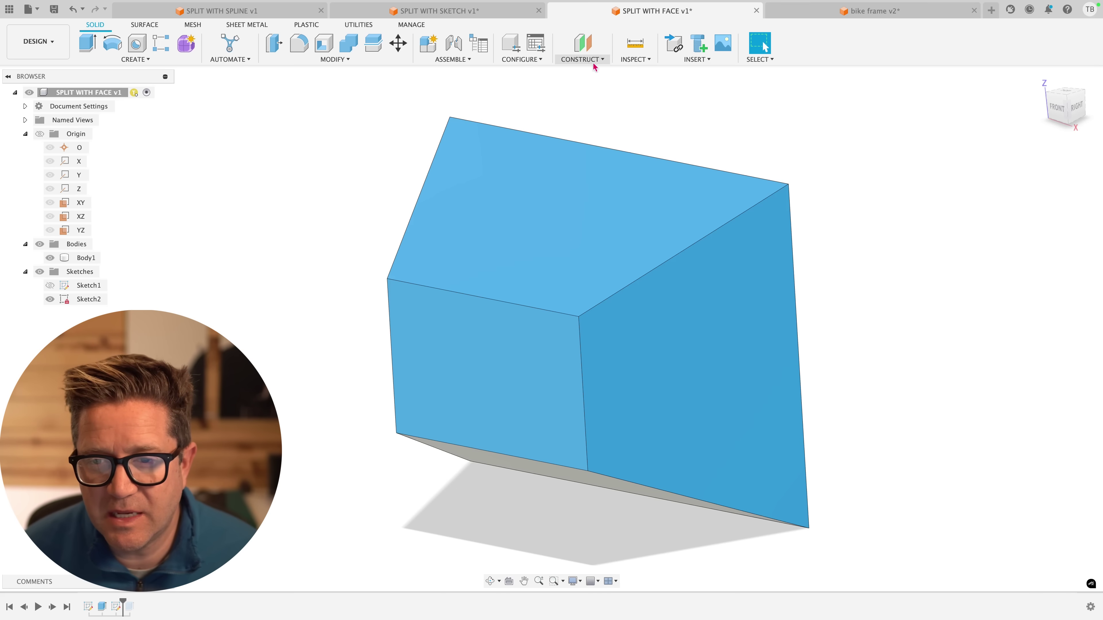
Step: Construct a midplane between the block's two opposite side faces perpendicular to the X axis
click(593, 61)
click(595, 106)
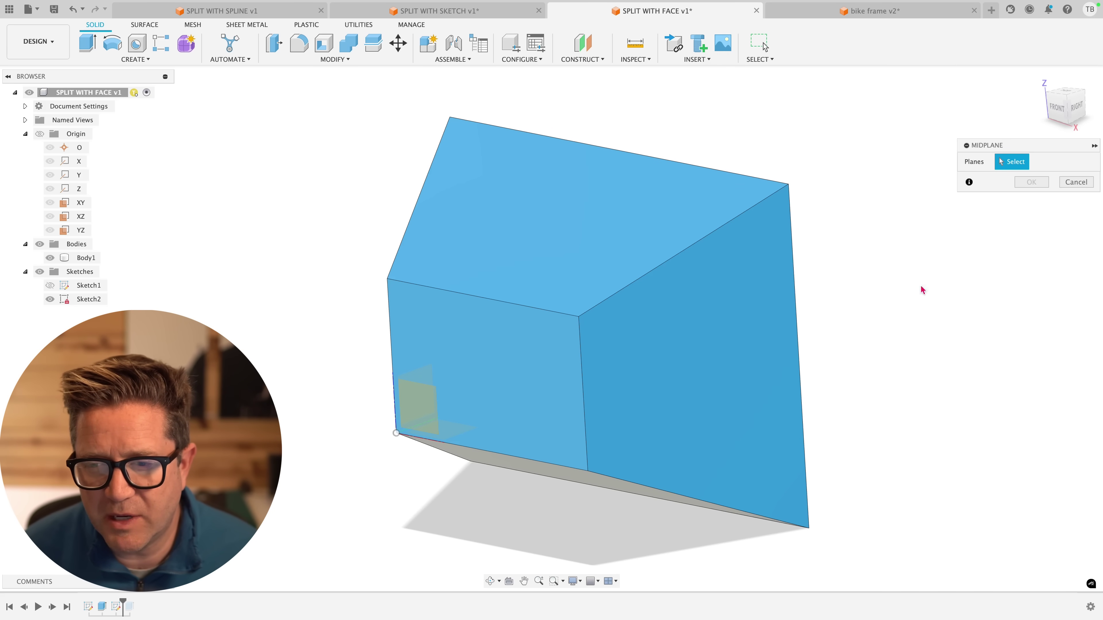
click(800, 288)
shift+middle_drag(800, 288, 417, 309)
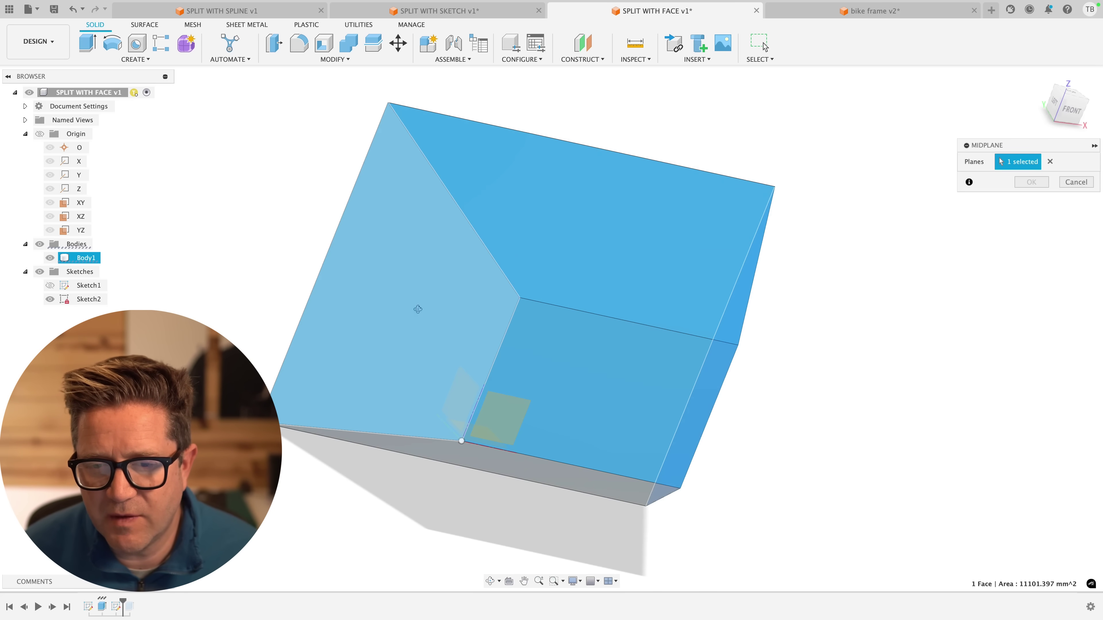
click(365, 309)
click(1042, 185)
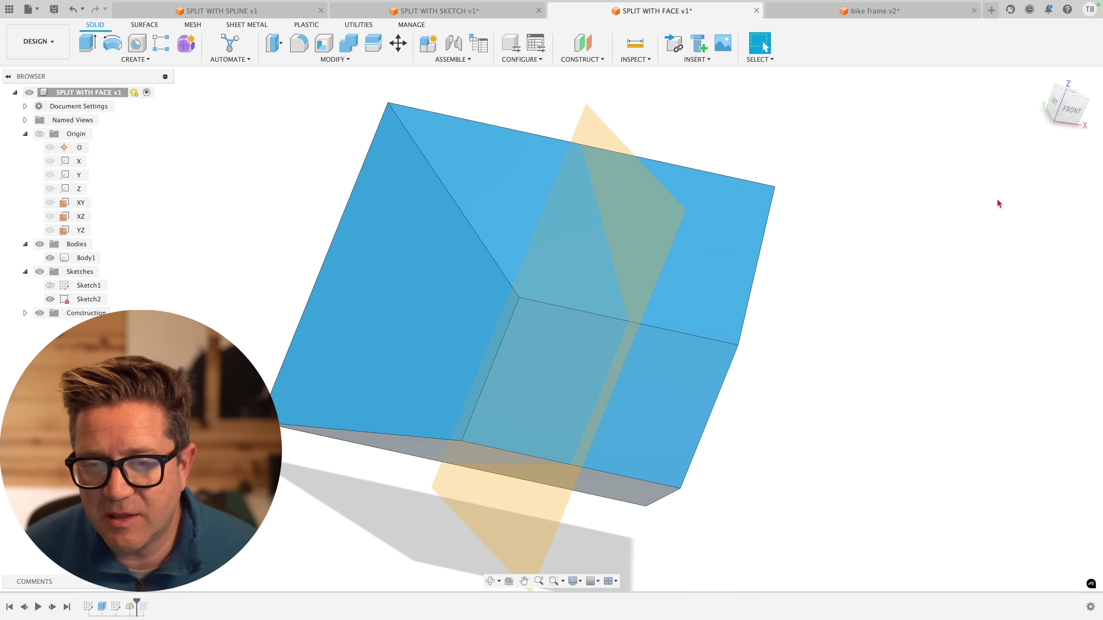
Step: Split the block's body with the midplane as splitting tool, leaving Extend Splitting Tool(s) off
click(334, 60)
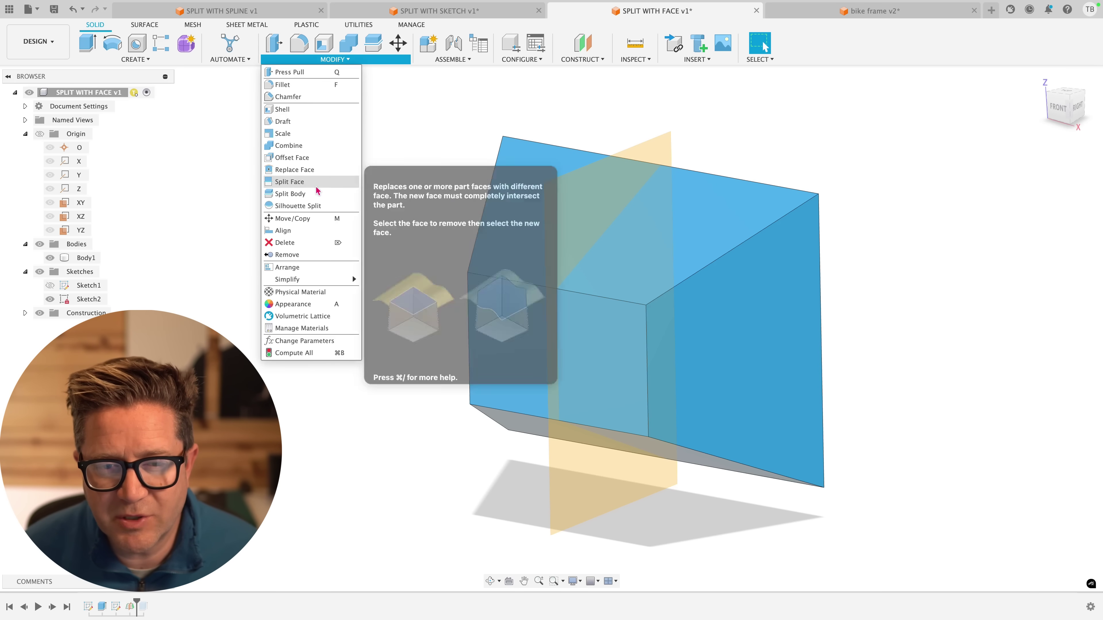
click(321, 193)
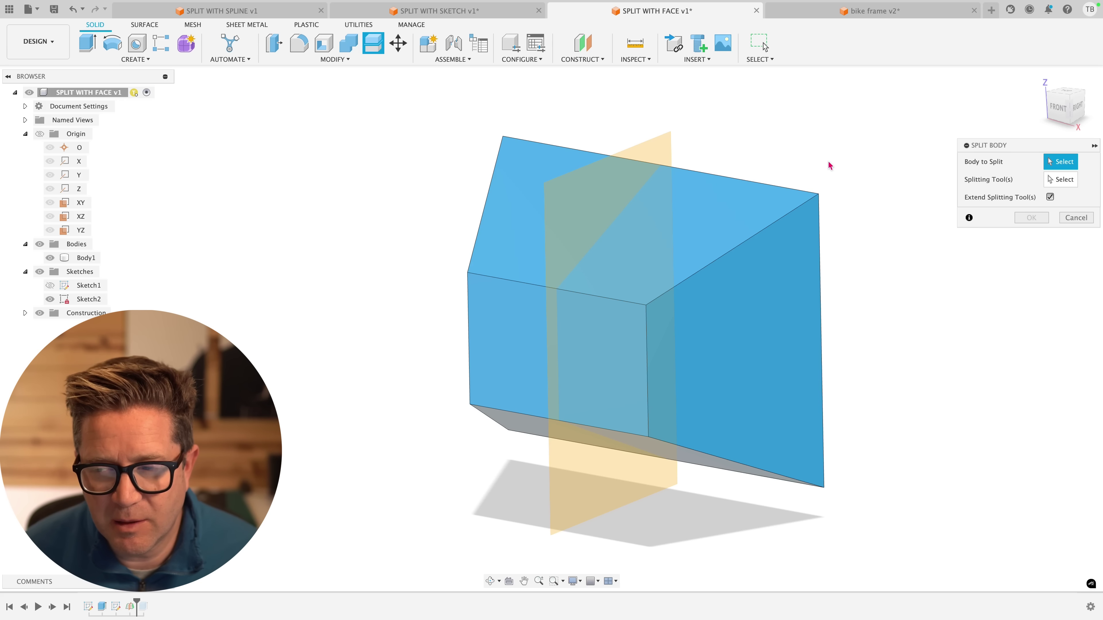
click(706, 255)
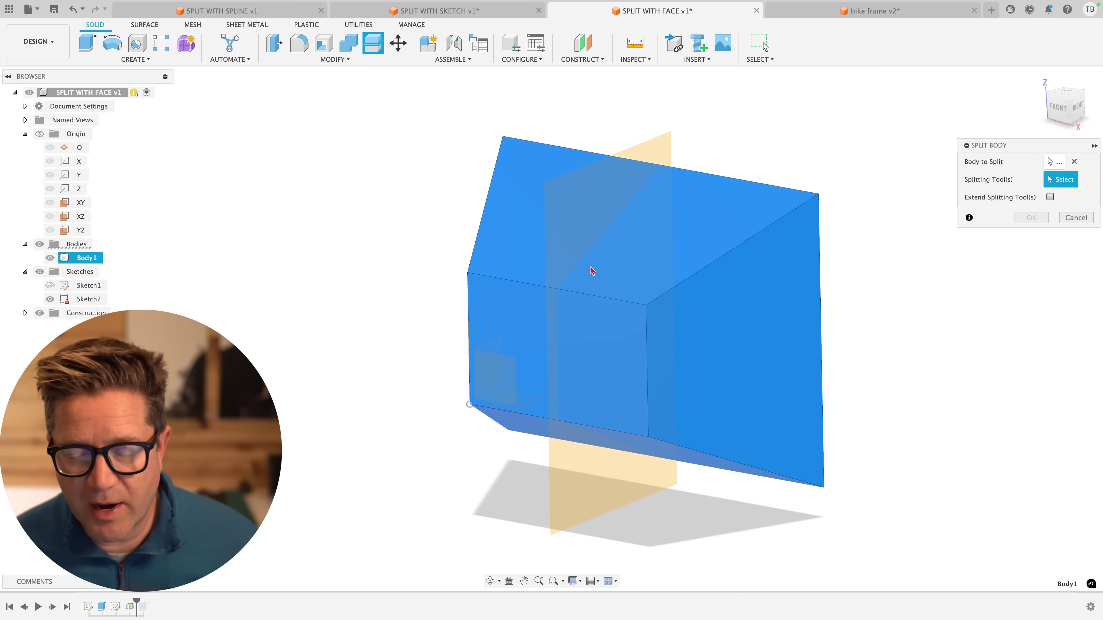
click(576, 196)
click(1032, 204)
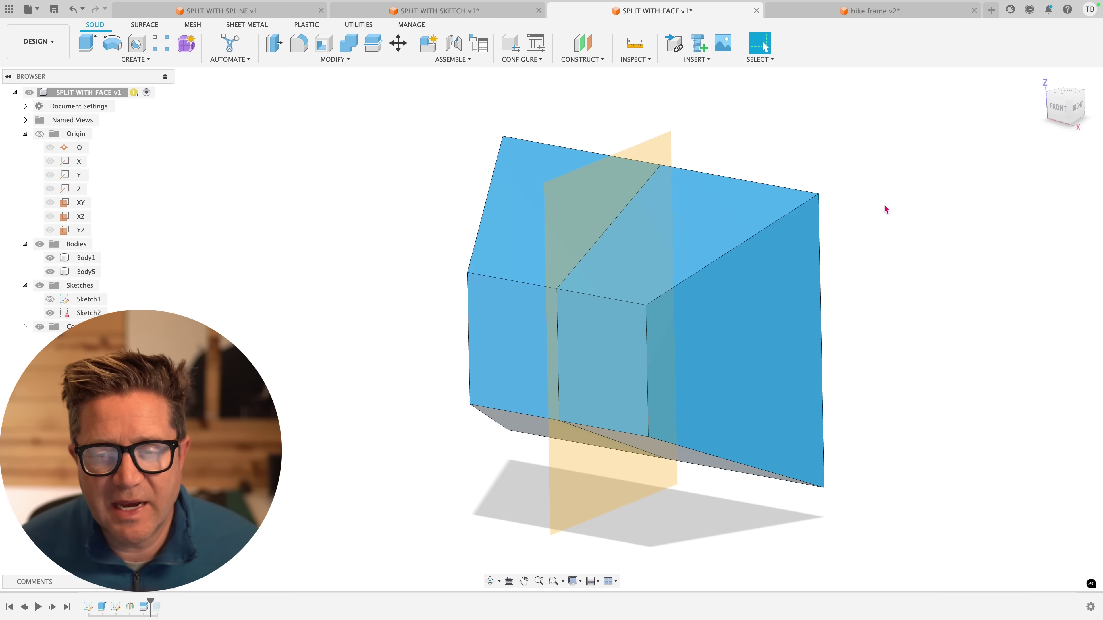
Step: Hide and show Body5 repeatedly to inspect the separate halves at the split
scroll(886, 209, up, 5)
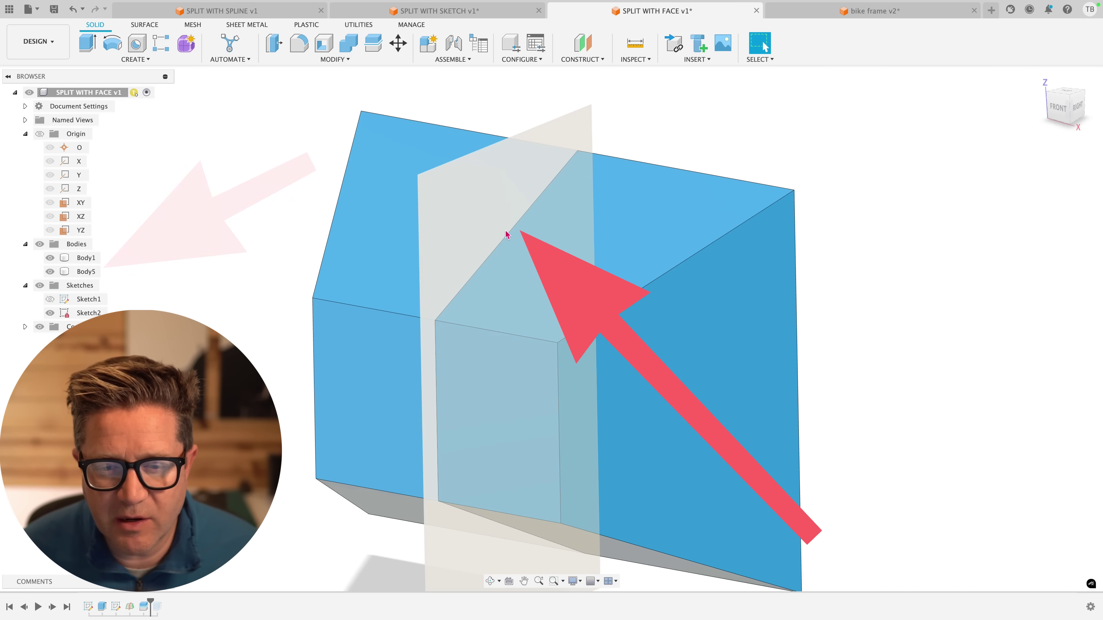
click(439, 321)
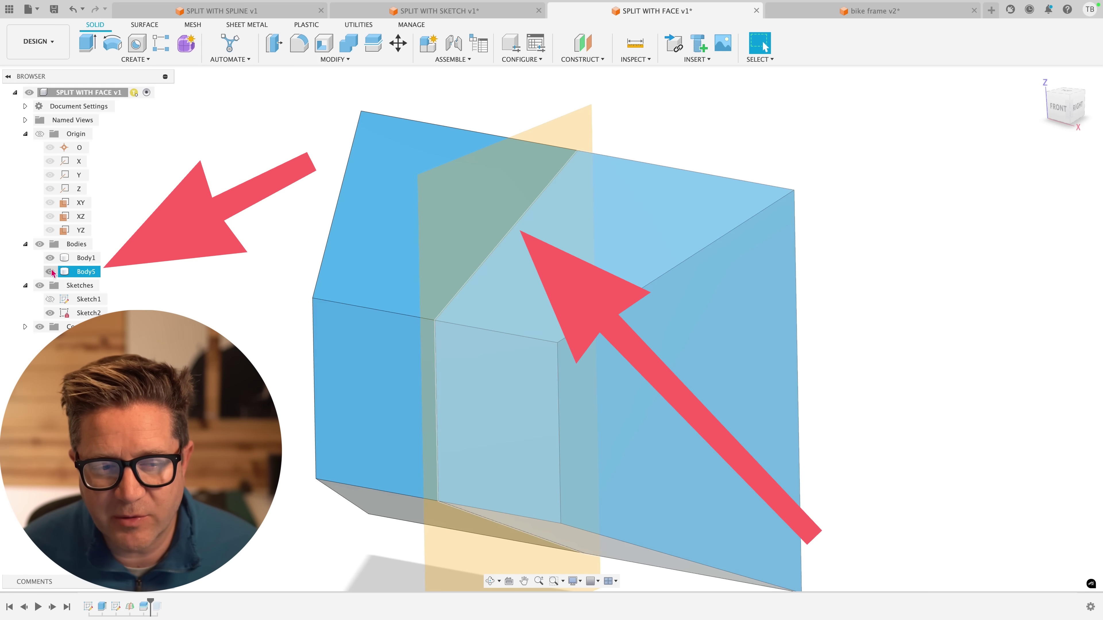
click(51, 272)
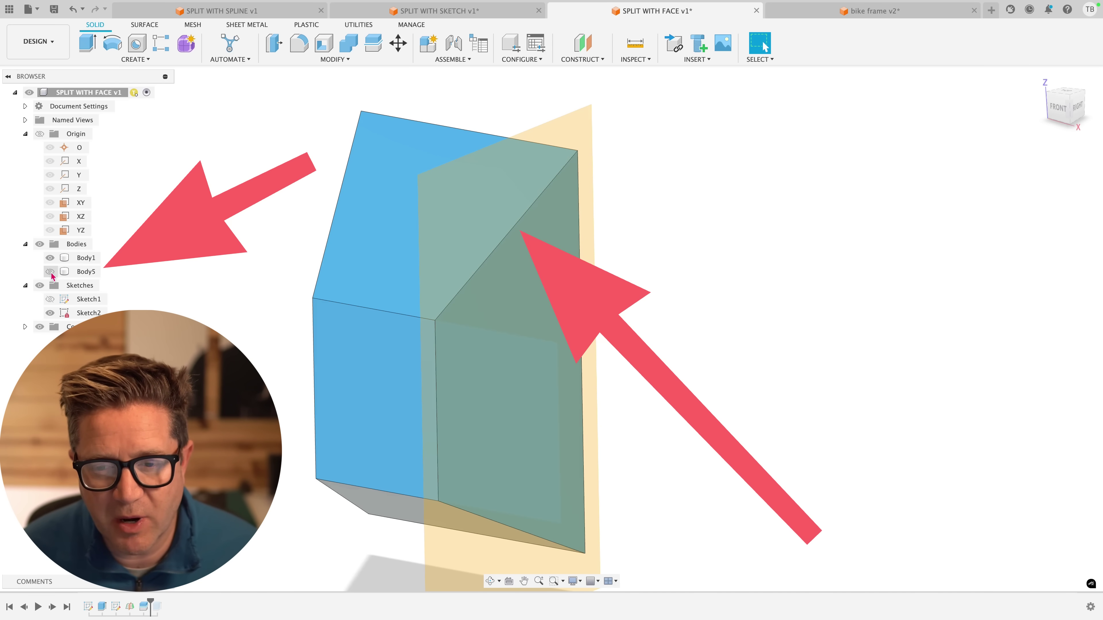
click(50, 272)
click(50, 272)
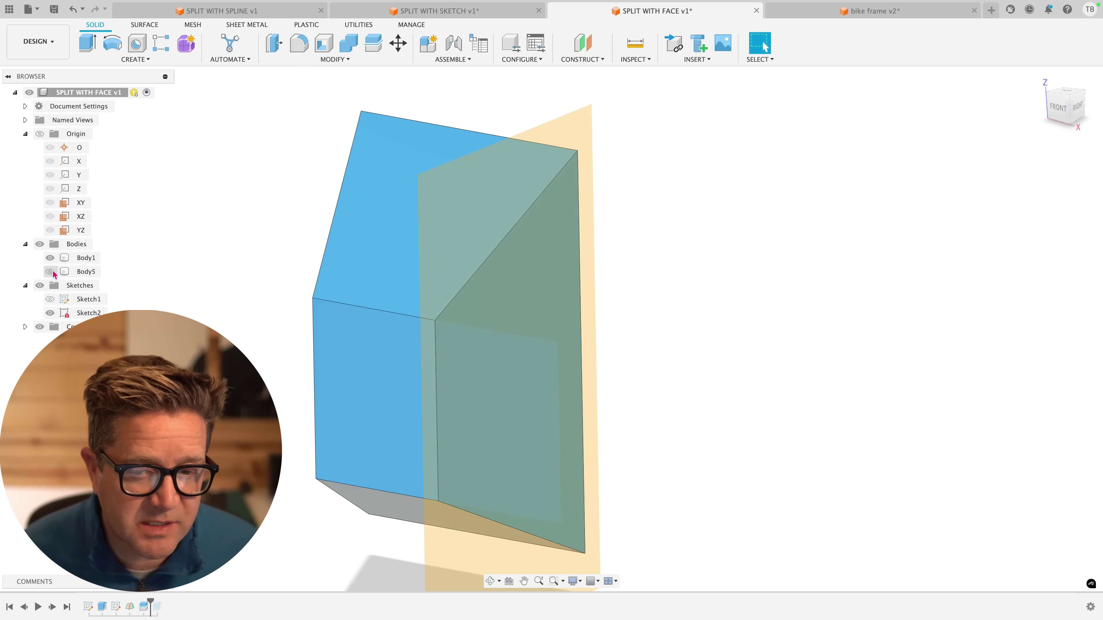
click(51, 272)
click(50, 272)
click(51, 272)
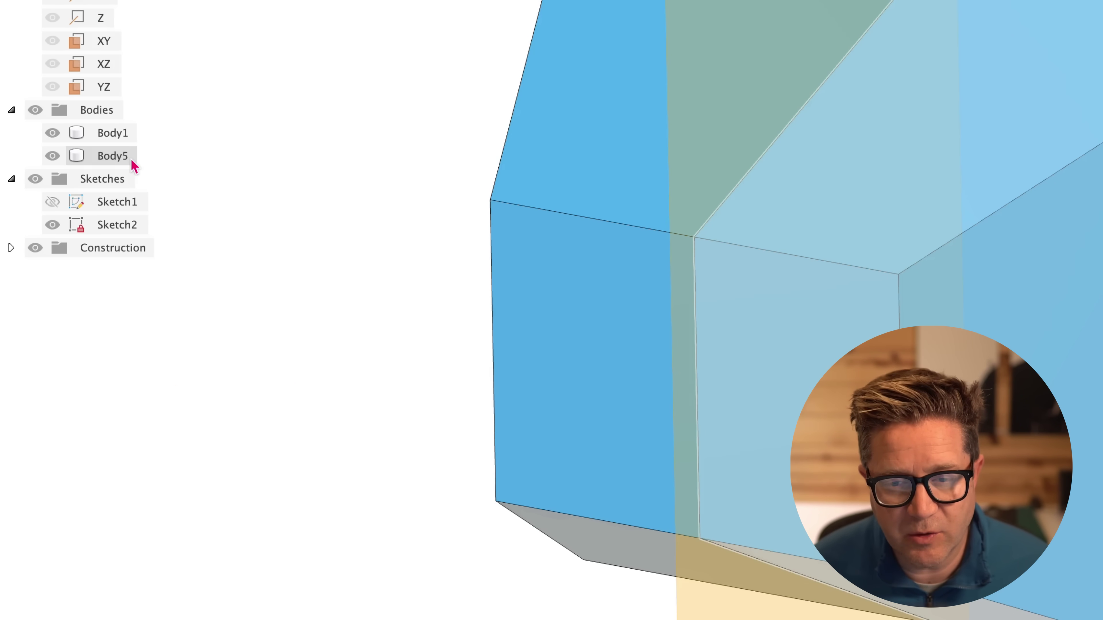
Step: Remove Body5 and roll the timeline back to before the midplane feature
right_click(131, 160)
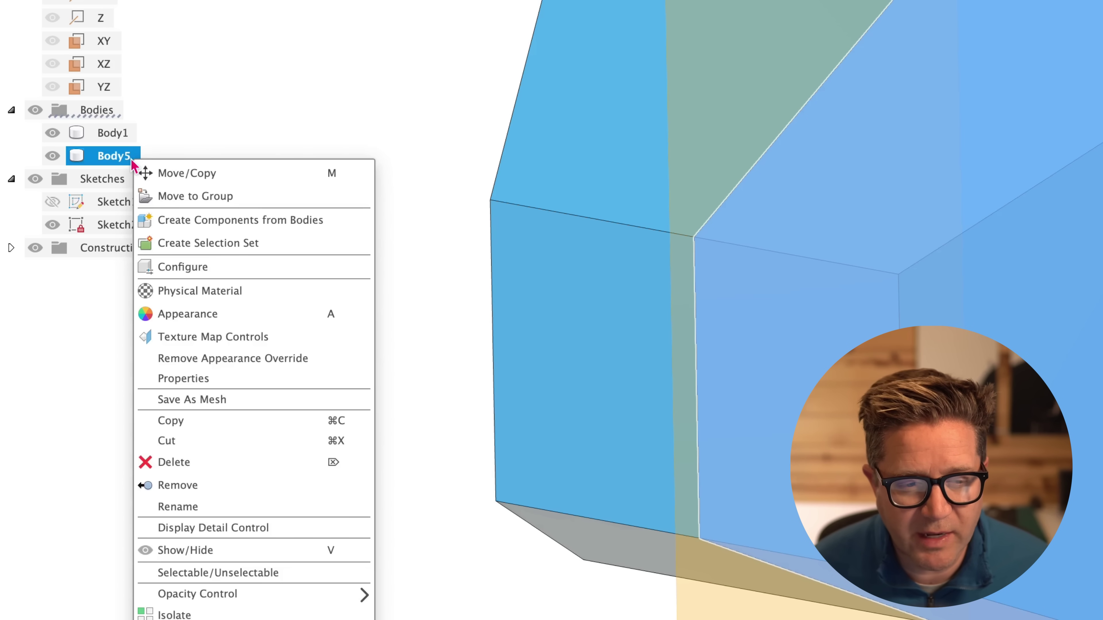
click(217, 496)
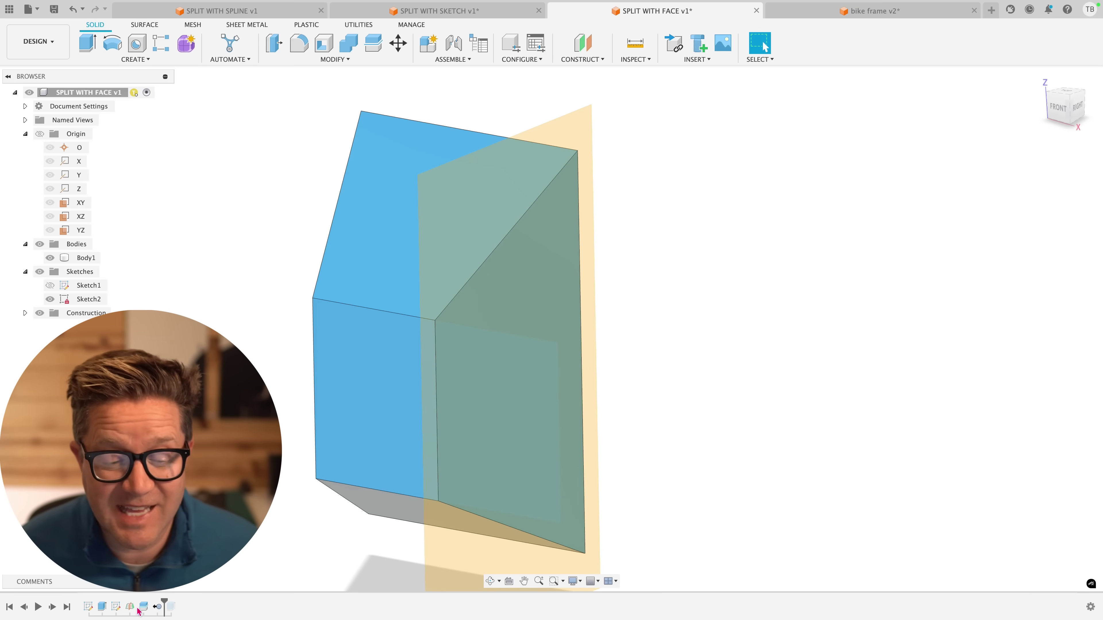
drag(163, 605, 122, 601)
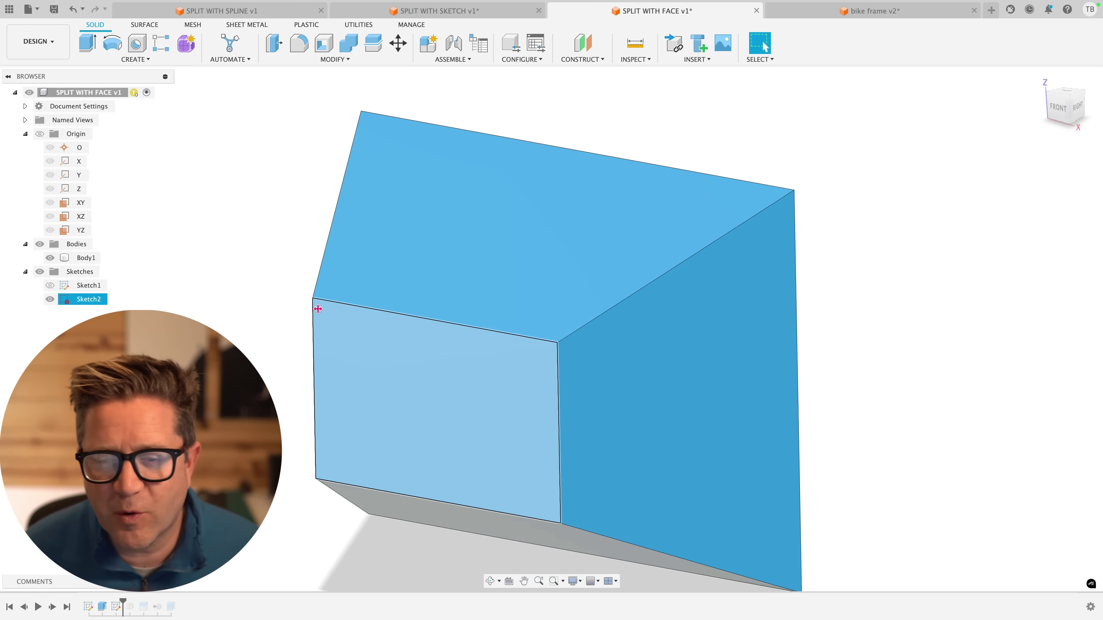
Step: Show the origin planes and axes and view them at the corner of the unsplit block
shift+middle_drag(348, 258, 434, 361)
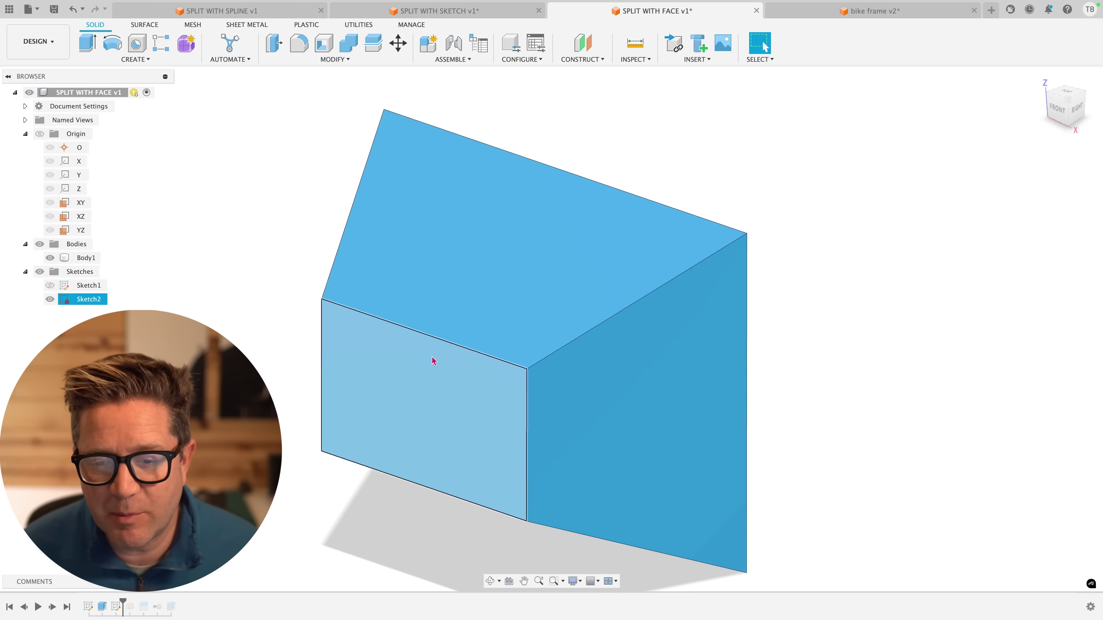
mouse_move(492, 295)
shift+middle_down()
mouse_move(486, 343)
mouse_move(478, 330)
shift+middle_up()
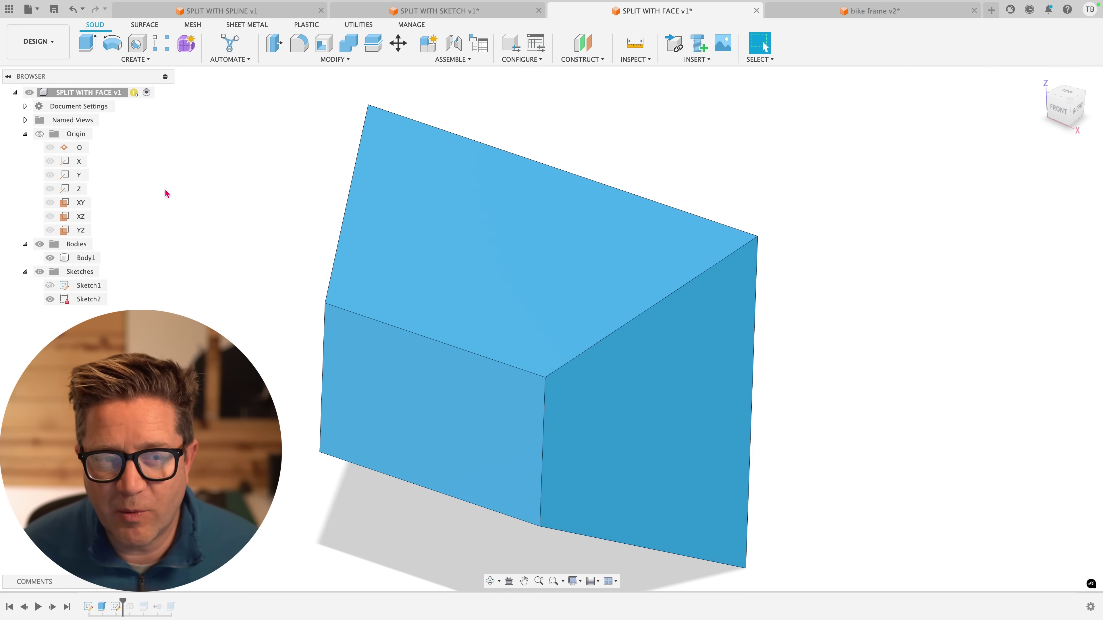
click(40, 134)
shift+middle_drag(364, 361, 350, 429)
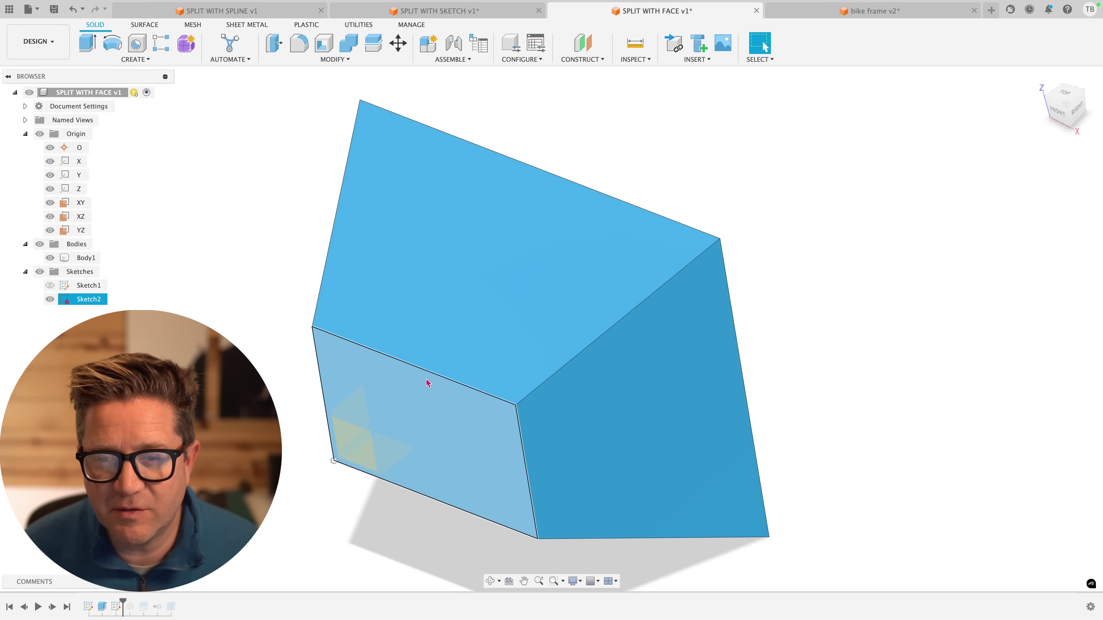
key(Escape)
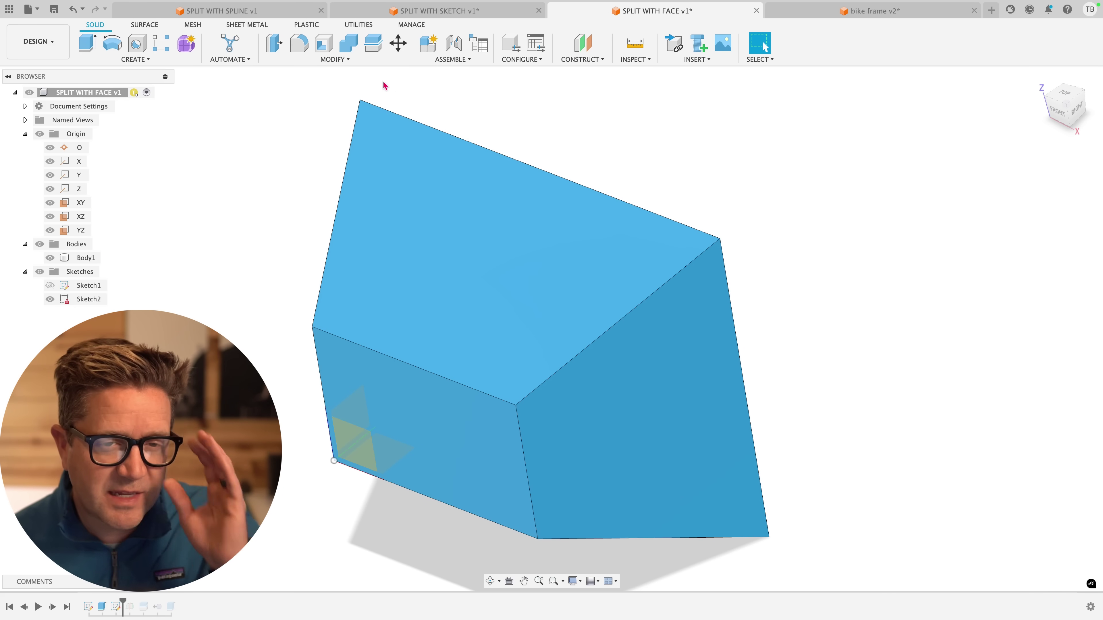
Step: Silhouette-split the block with the Z axis as view direction and the operation set to Split Solid Body
click(317, 61)
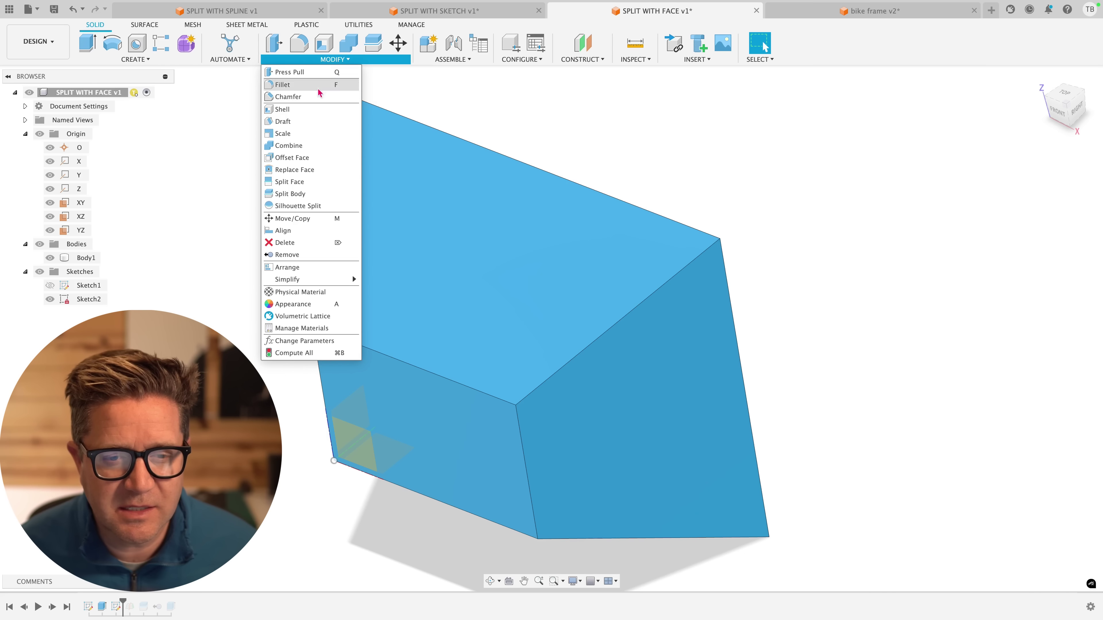
click(297, 206)
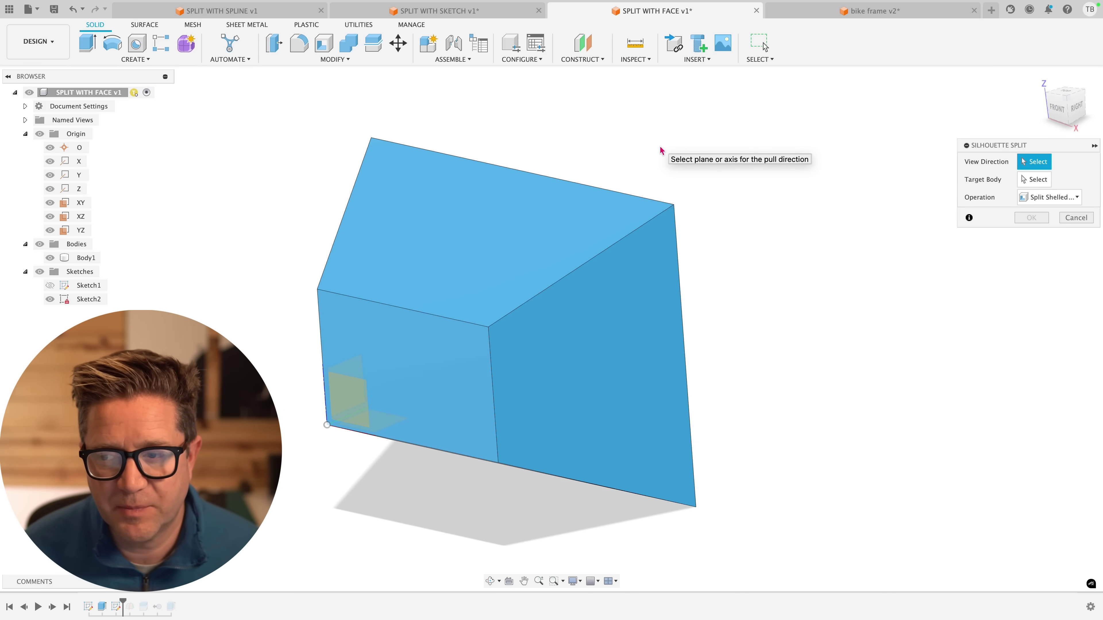
shift+middle_drag(660, 148, 429, 487)
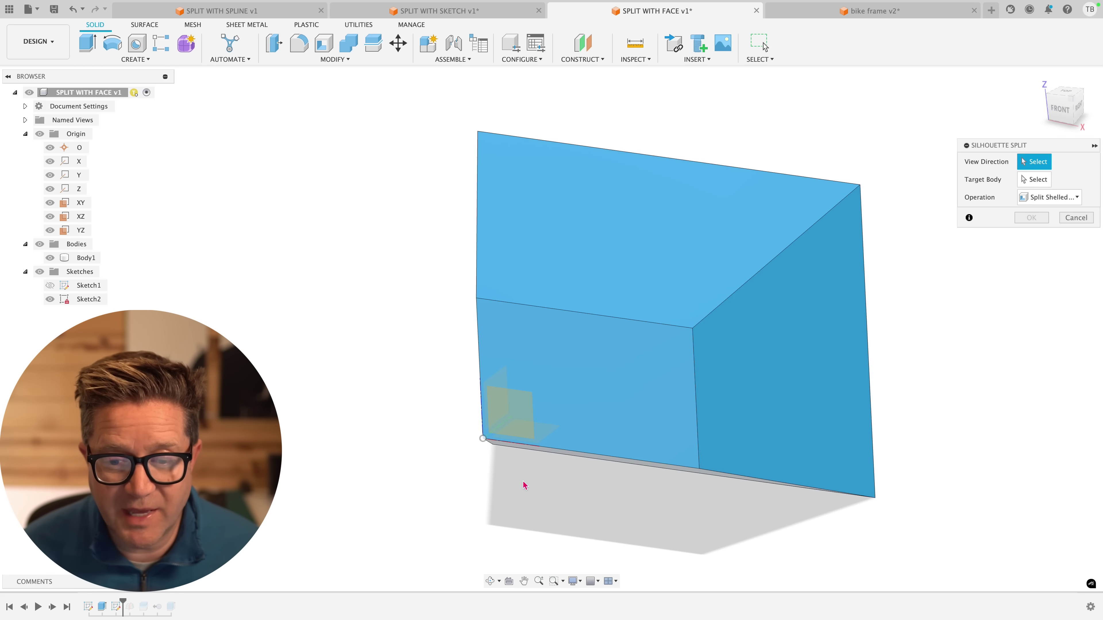
scroll(525, 486, up, 3)
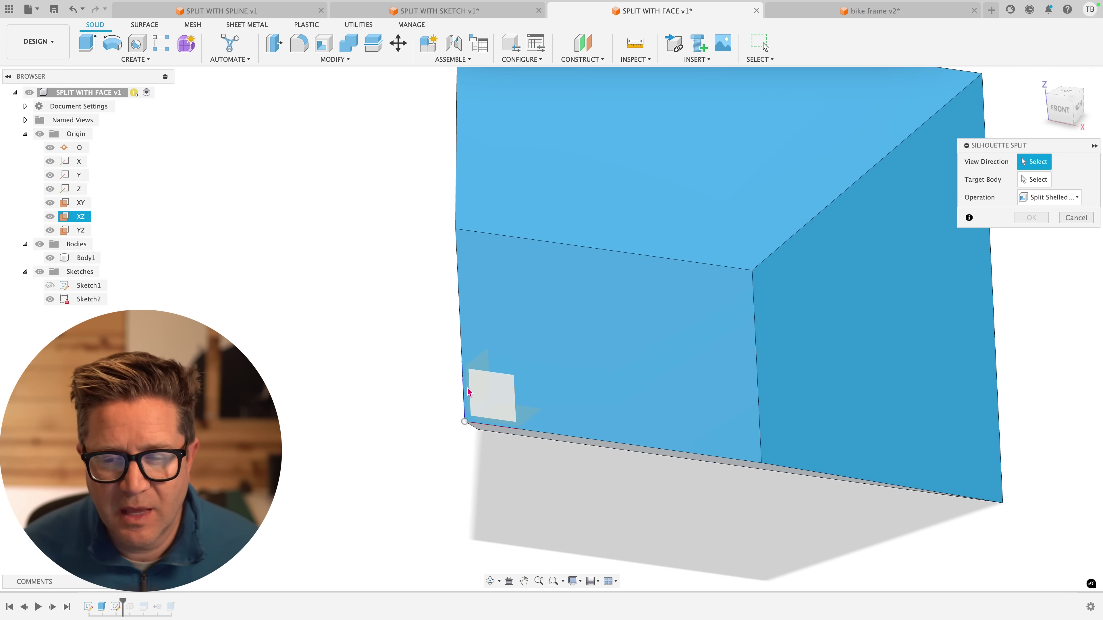
click(464, 405)
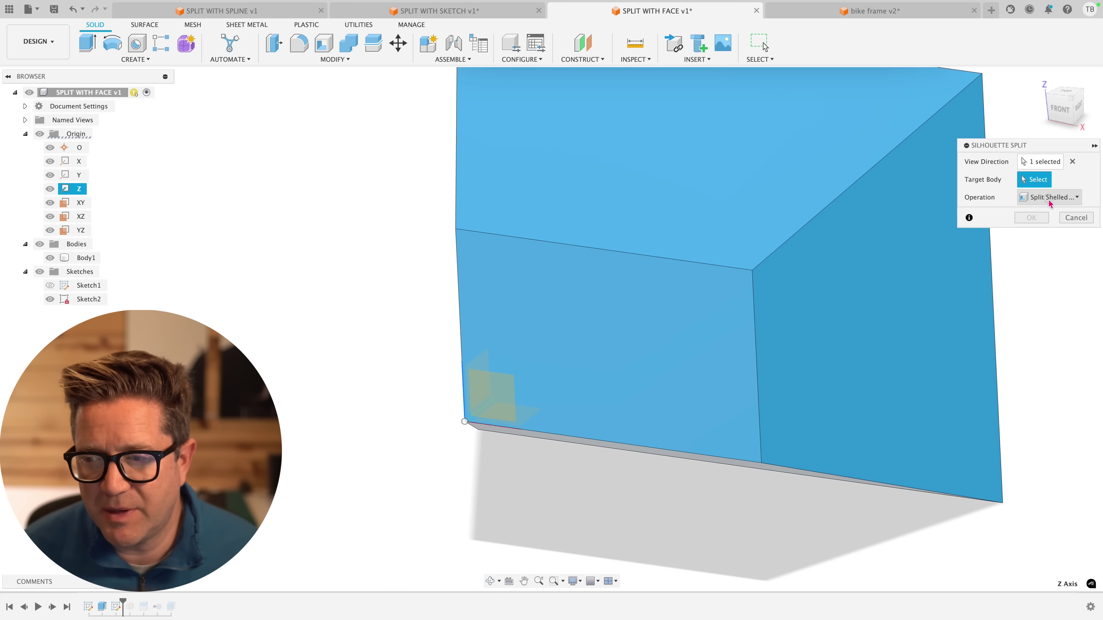
click(1049, 203)
click(1036, 239)
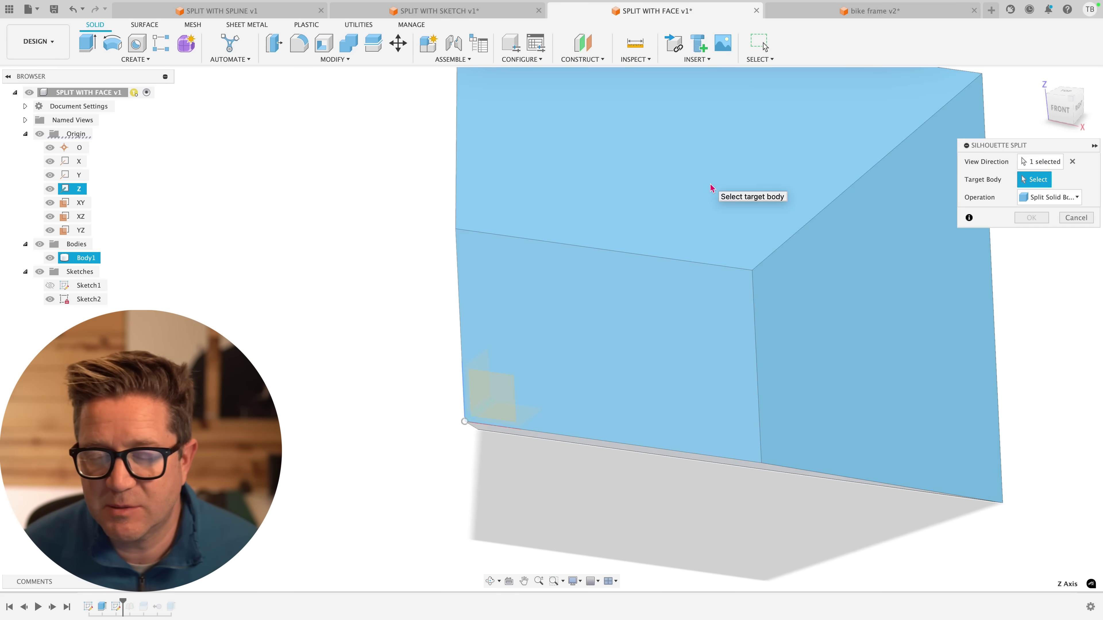
click(711, 187)
click(1047, 225)
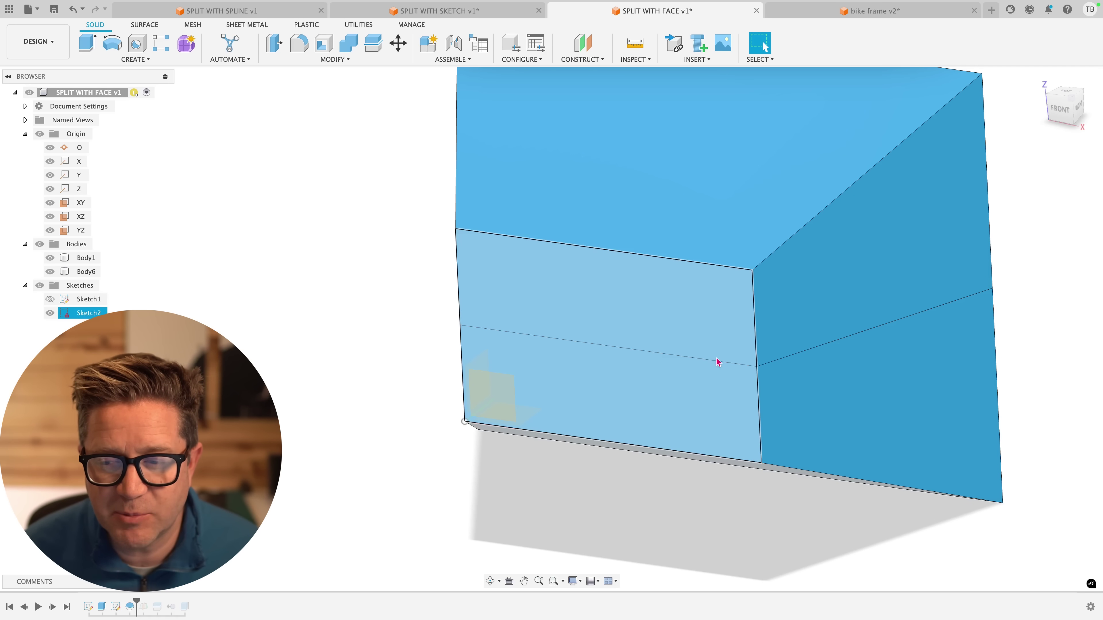
Step: Silhouette-split the unsplit block with the X axis as view direction, using the Split Solid Body operation
scroll(716, 362, down, 3)
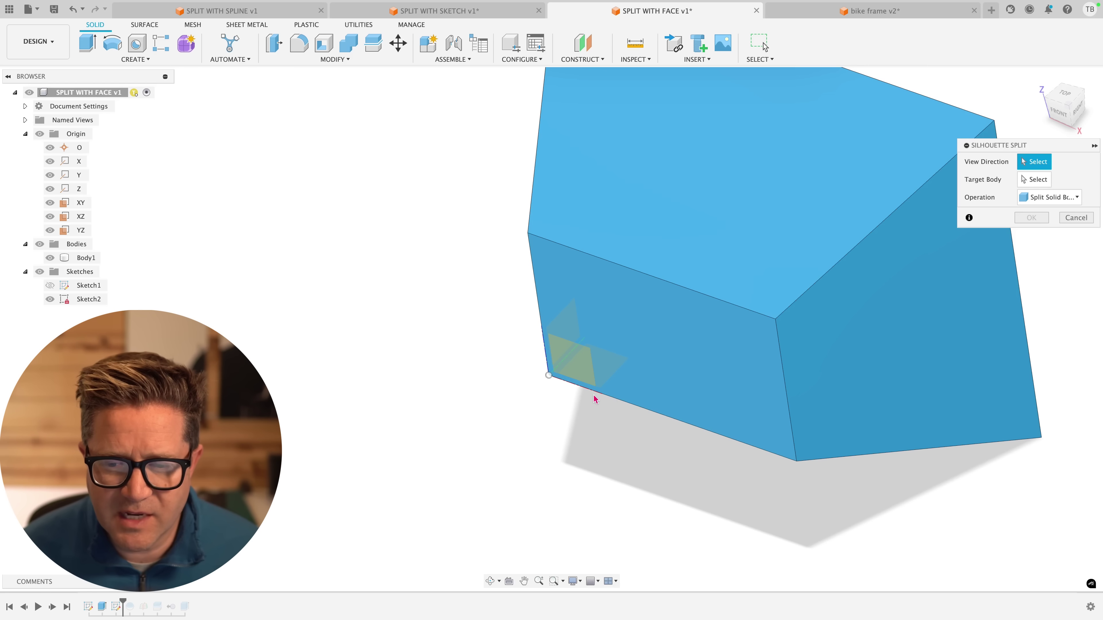
click(593, 395)
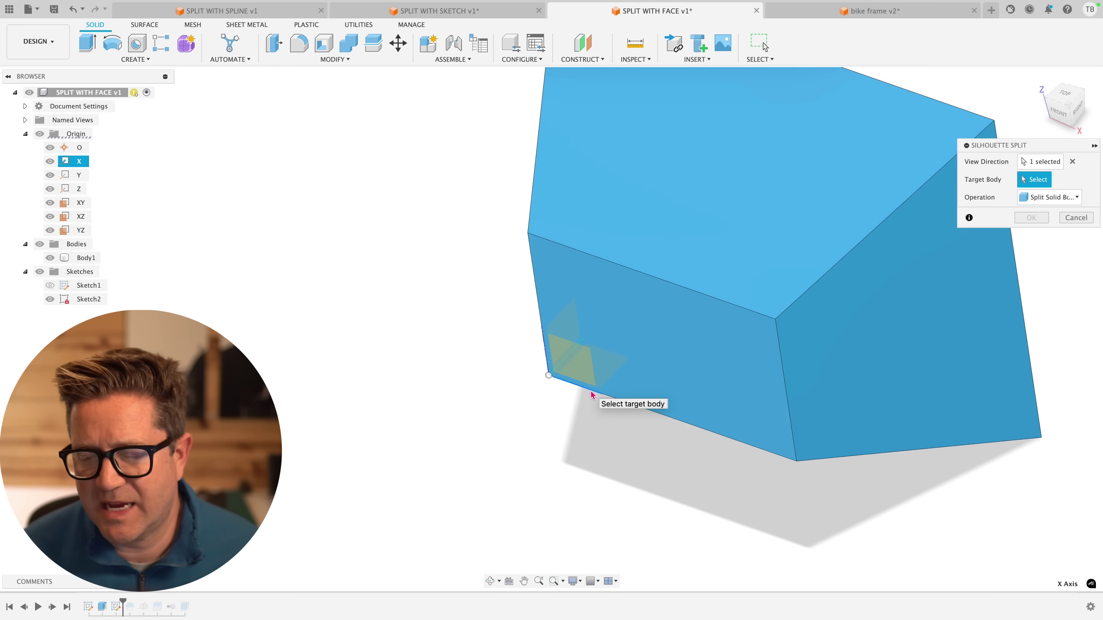
click(865, 194)
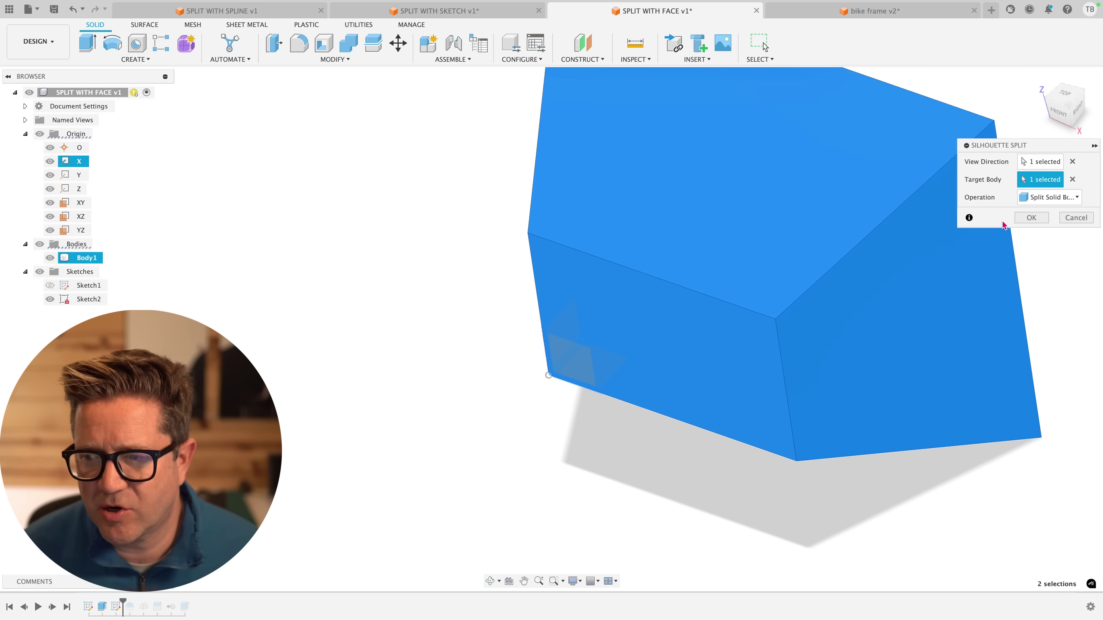
click(1031, 218)
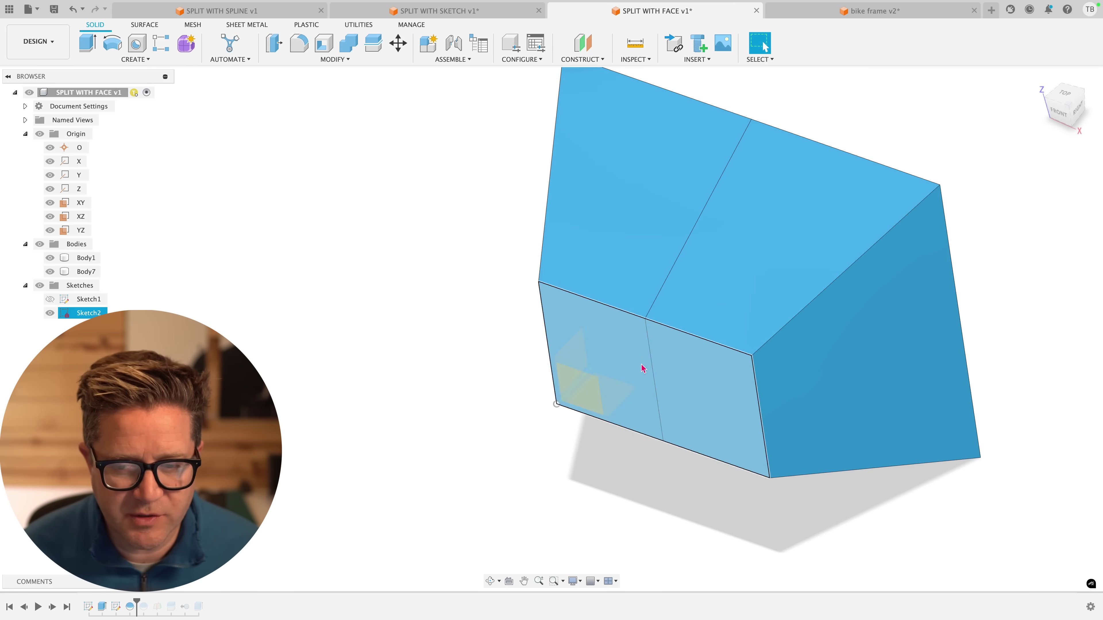
Step: Switch to the SPLIT WITH SKETCH design and bring its house-shaped block into view
shift+middle_drag(635, 473, 599, 491)
shift+middle_drag(413, 211, 414, 225)
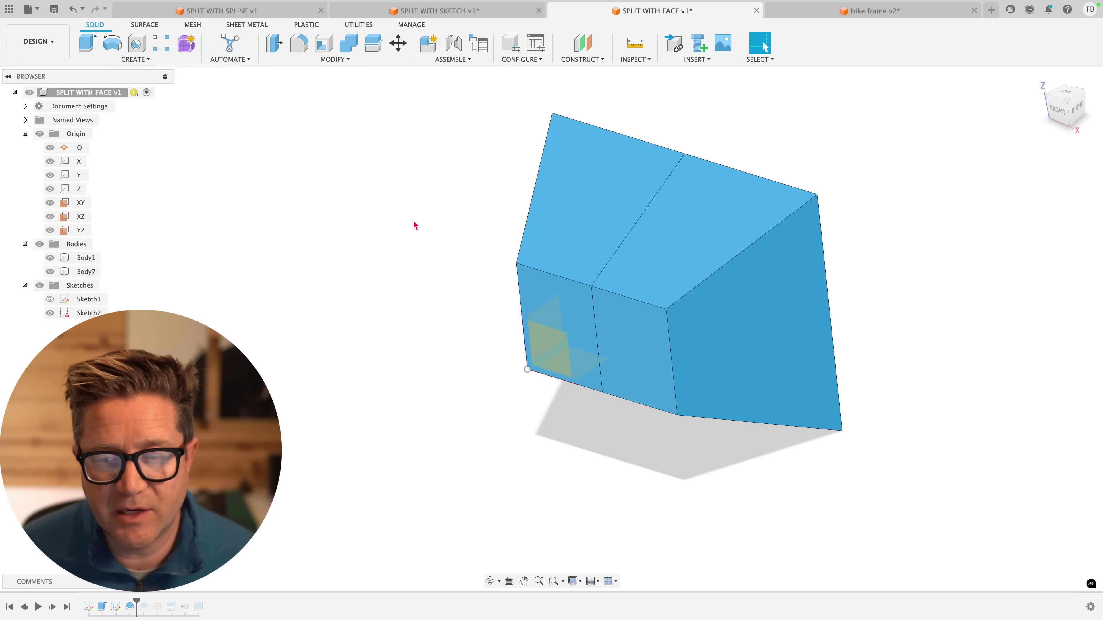
key(ctrl+shift+Tab)
scroll(787, 357, up, 5)
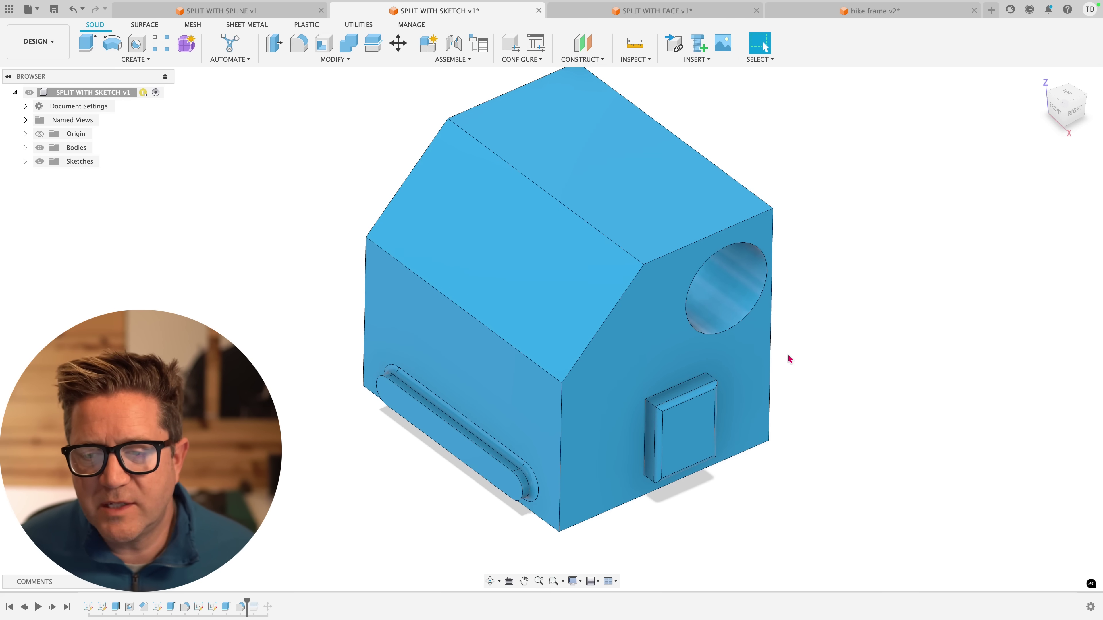
scroll(767, 329, down, 2)
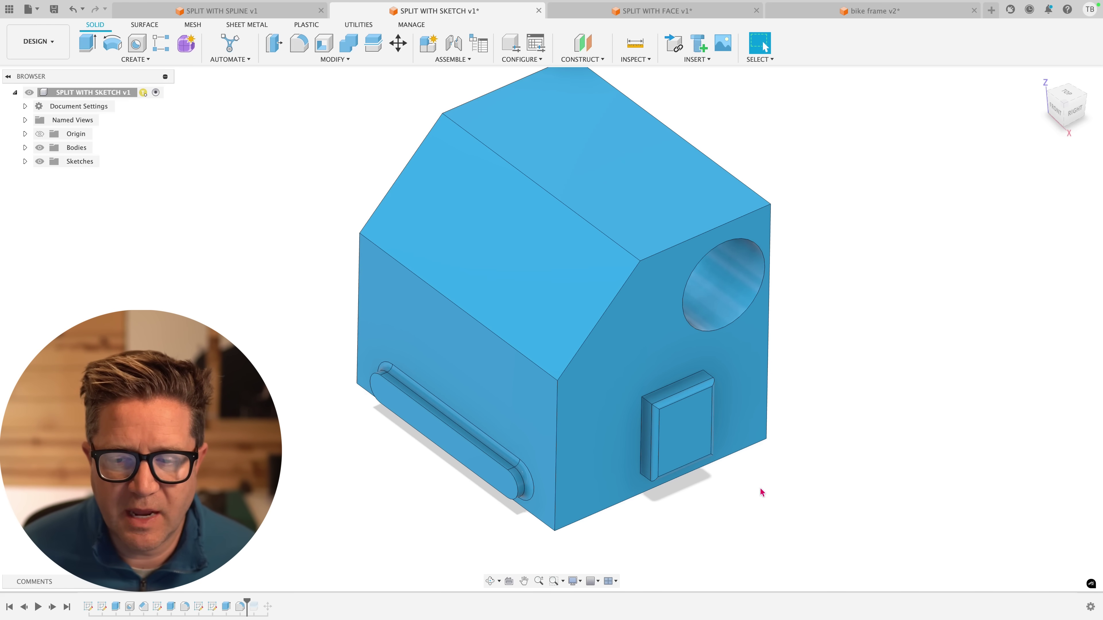
Step: Examine the block's round hole by selecting its face, and set the visual style to Wireframe
shift+middle_drag(832, 382, 721, 346)
click(720, 344)
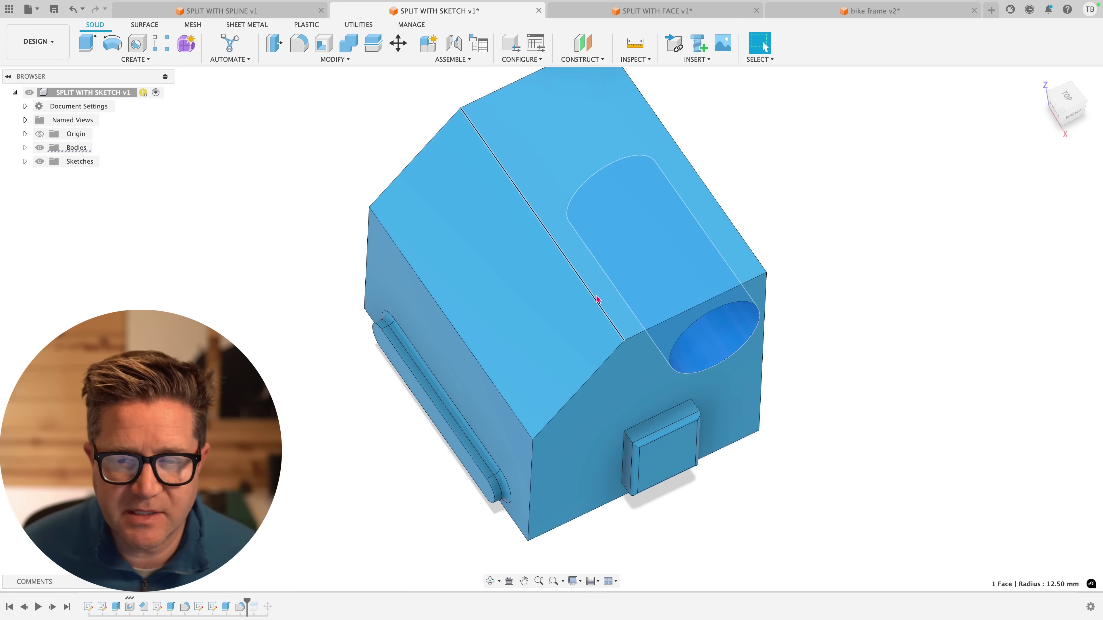
click(869, 197)
click(574, 581)
mouse_move(617, 493)
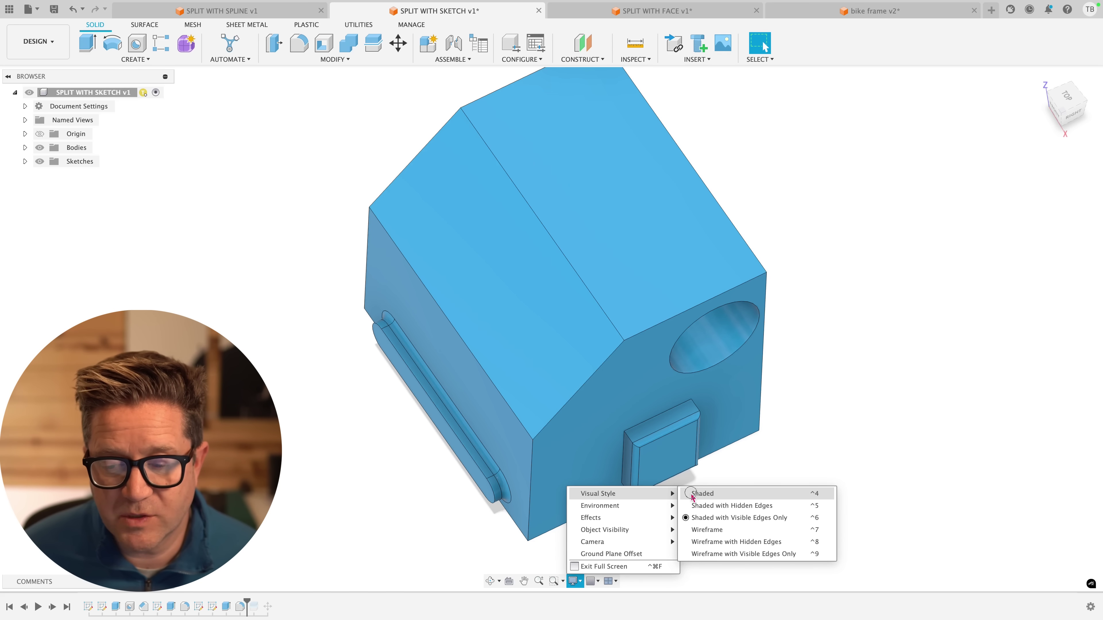
click(700, 530)
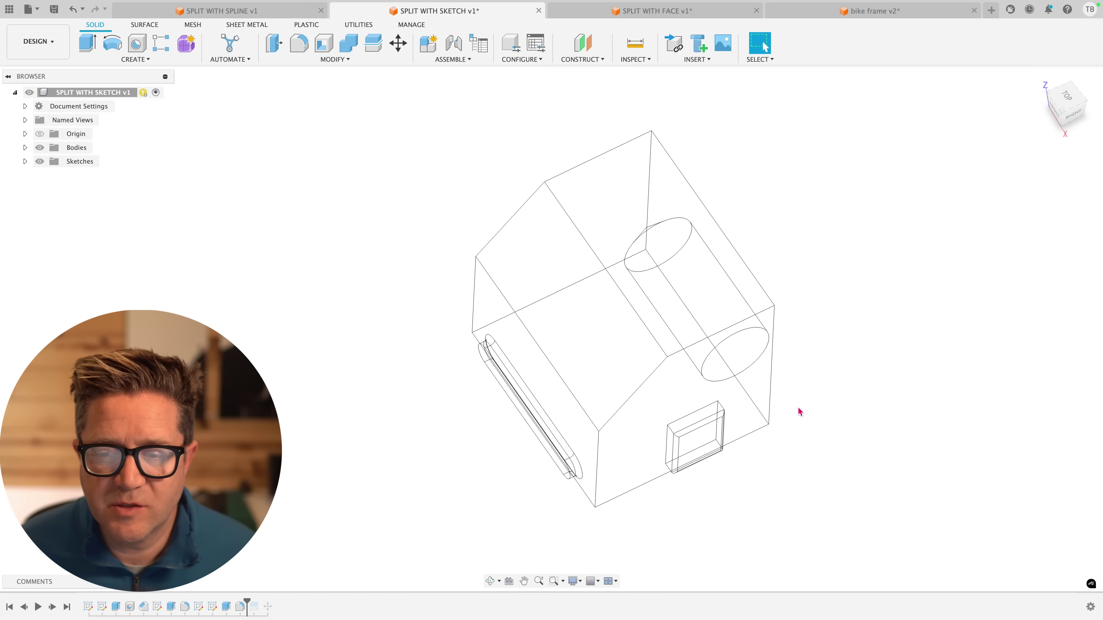
Step: View the block from the top and create a sketch on its flat top face
shift+middle_drag(798, 408, 793, 438)
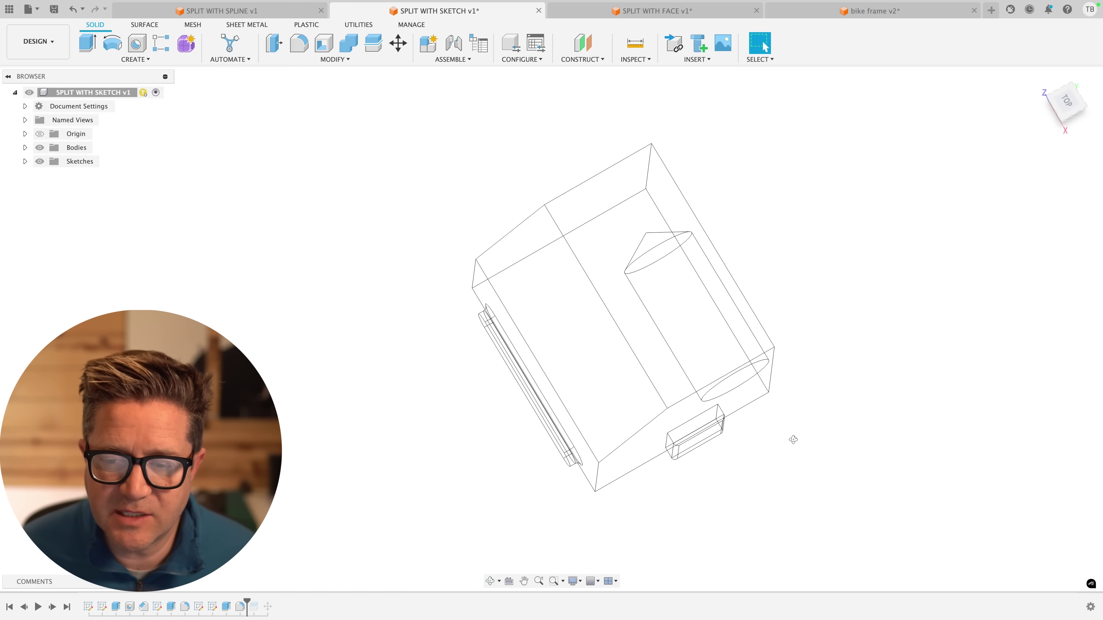
click(1070, 112)
click(638, 267)
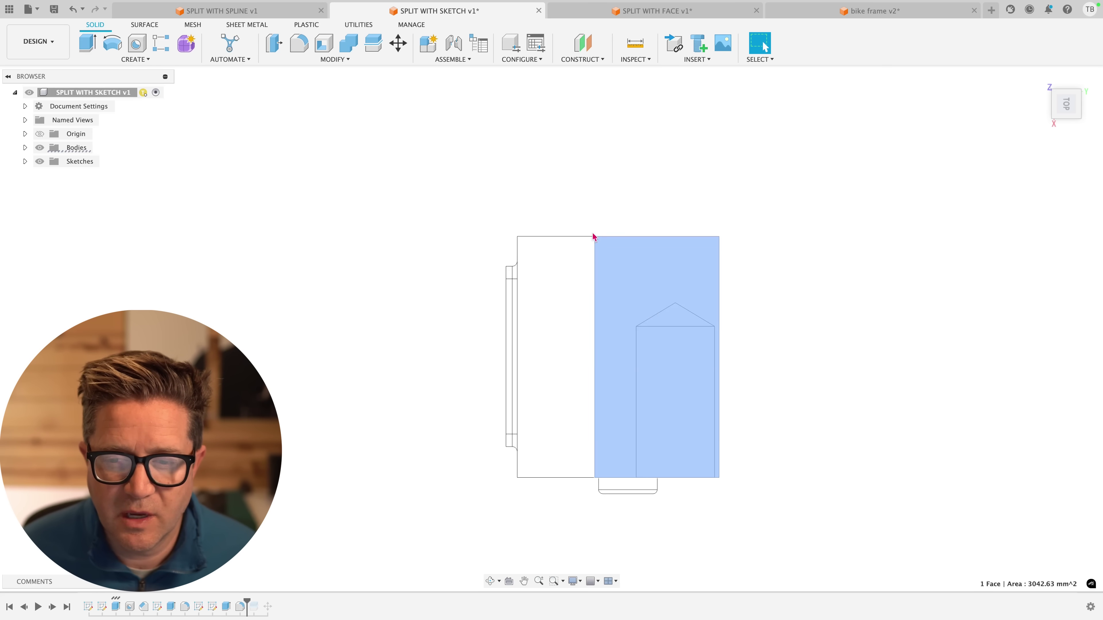
click(135, 60)
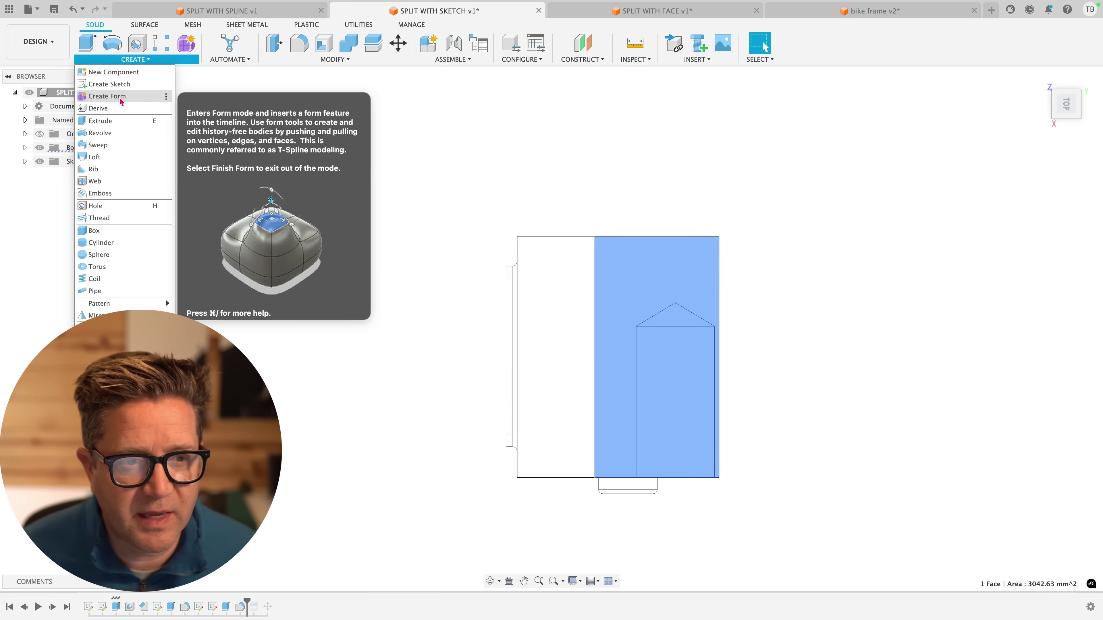
click(111, 84)
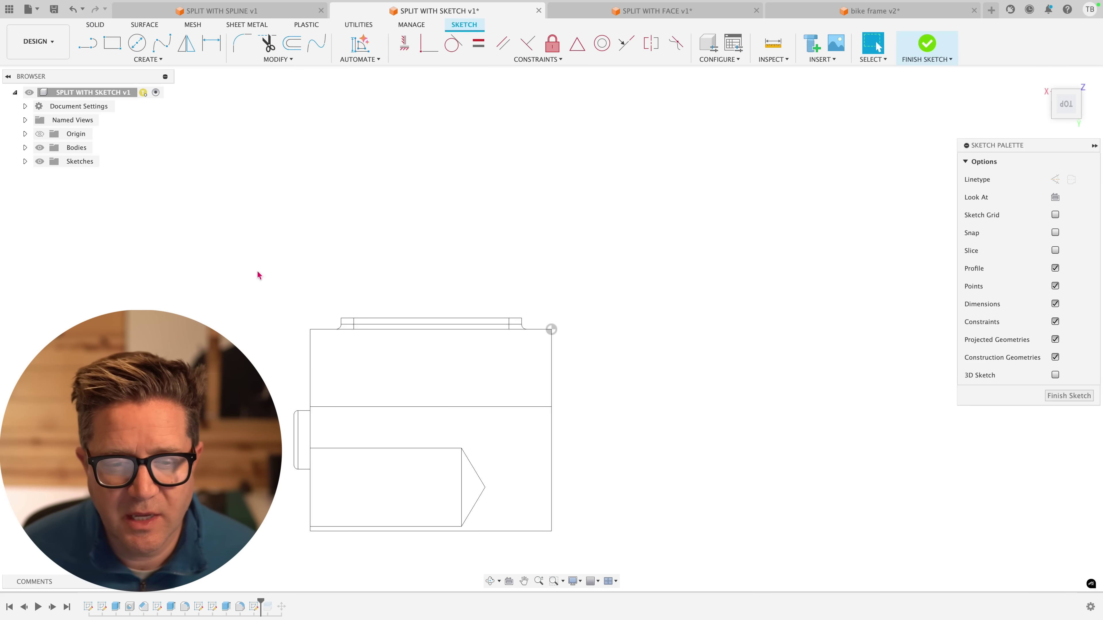
Step: Sketch an open three-segment line from the top face's edge, diagonally past the hole's tip and out beyond the block's end, and finish the sketch
click(97, 50)
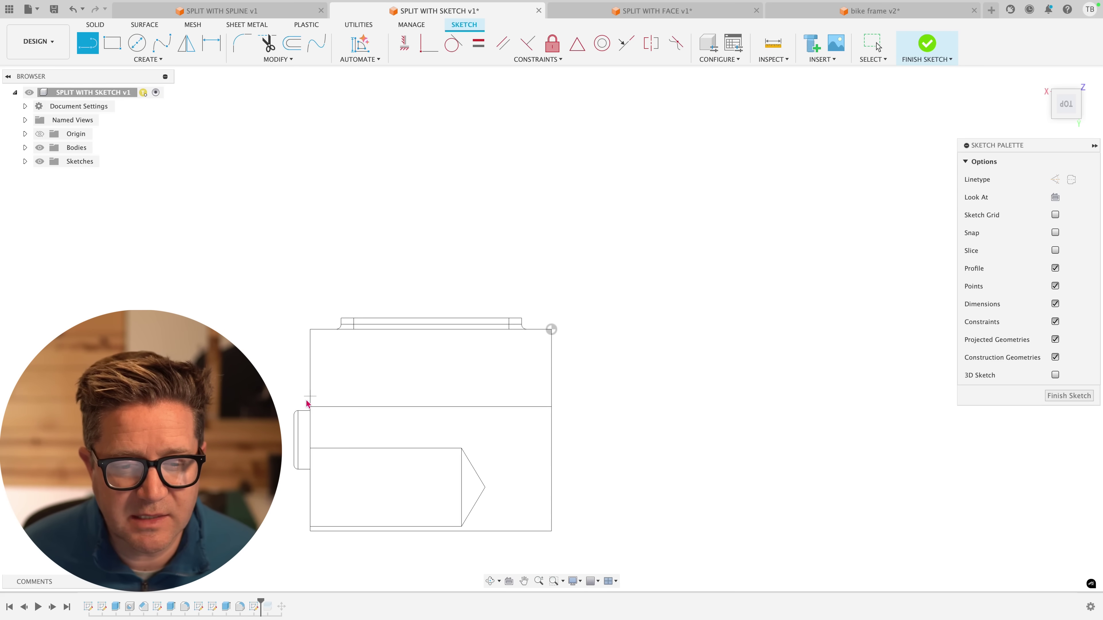
click(497, 531)
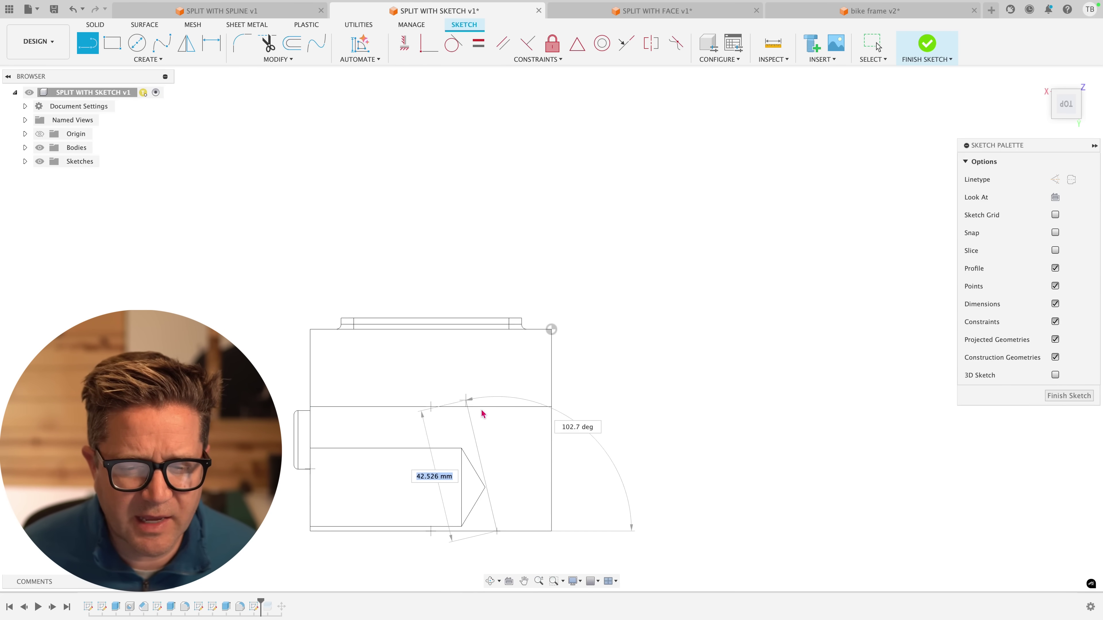
click(497, 453)
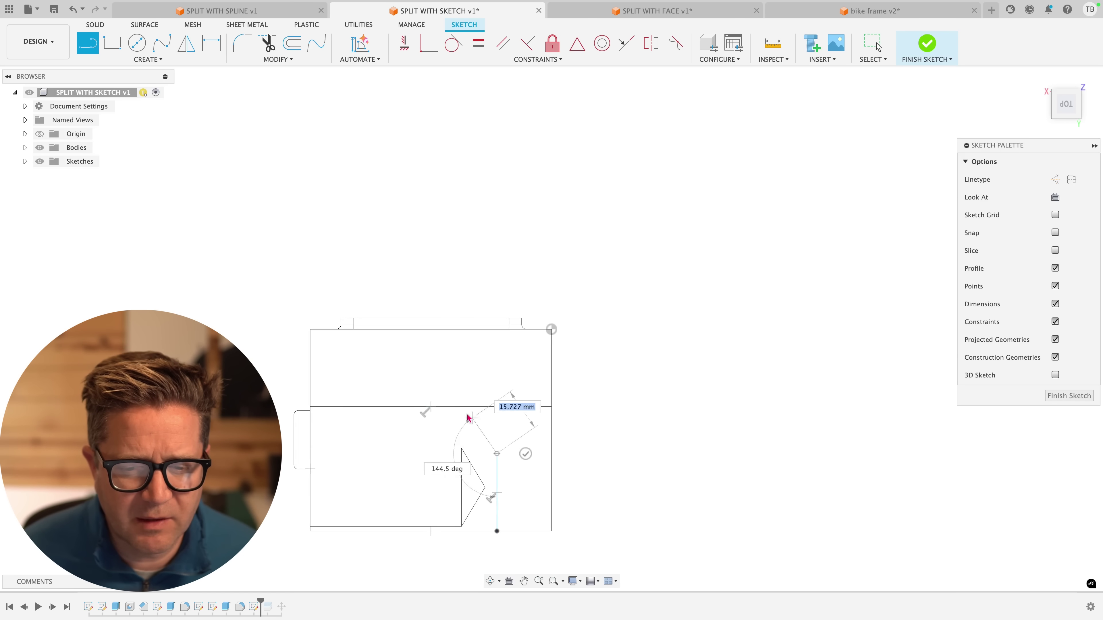
click(412, 382)
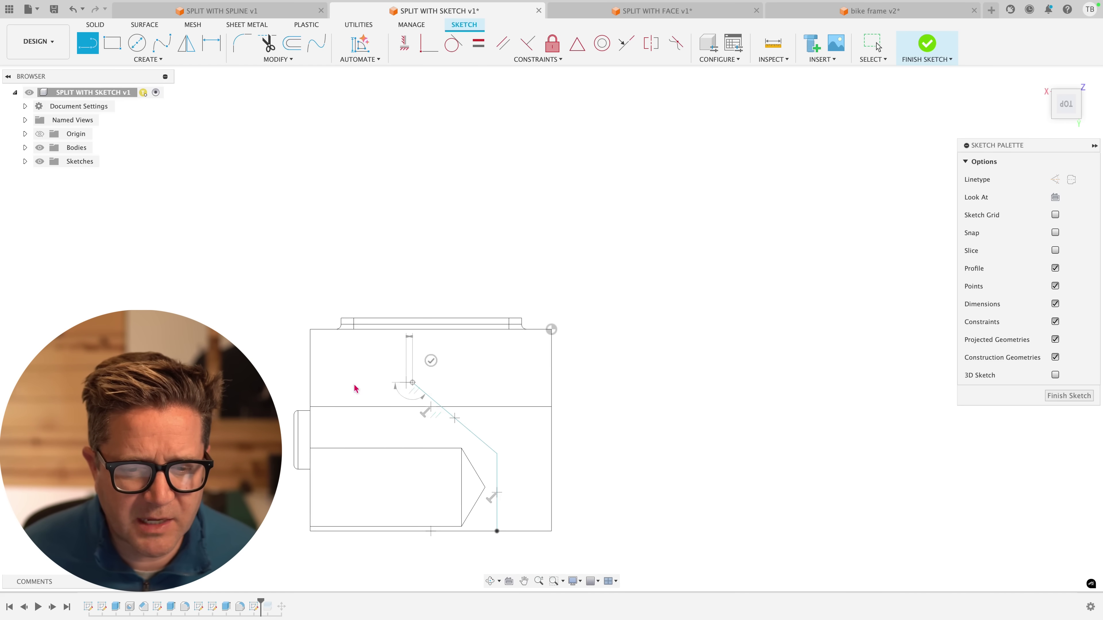
click(292, 382)
key(Escape)
mouse_move(628, 451)
shift+middle_down()
mouse_move(652, 396)
mouse_move(684, 436)
mouse_move(632, 470)
shift+middle_up()
scroll(632, 473, down, 3)
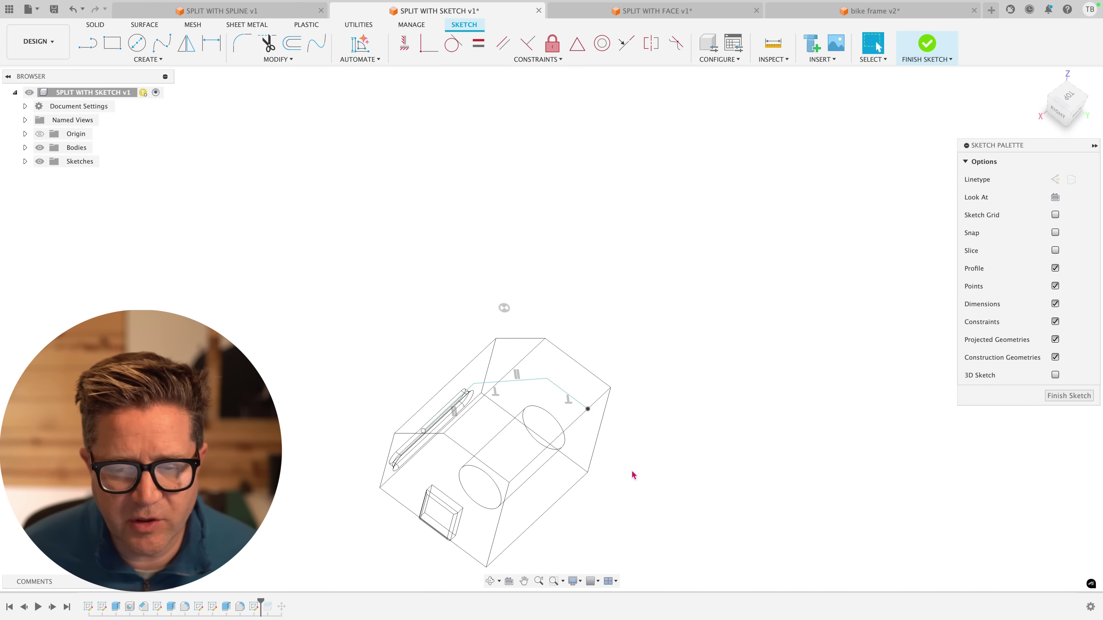
click(927, 43)
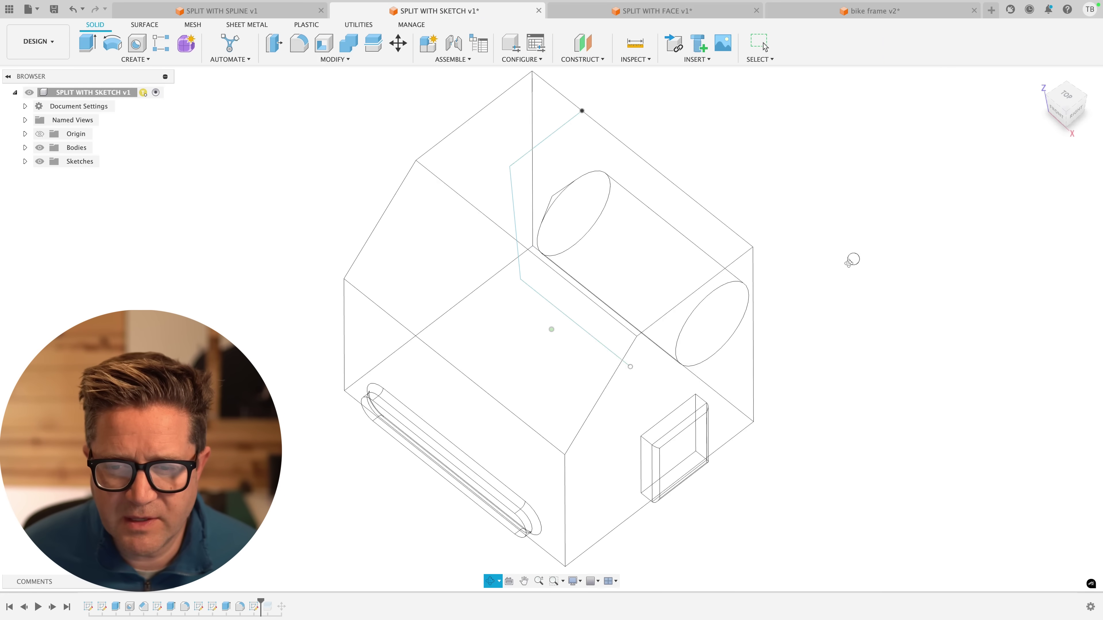
Step: Split the block with the three-segment sketch line as splitting tool, using Split Body with Extend Splitting Tool(s) enabled
mouse_move(852, 259)
mouse_down()
mouse_move(852, 278)
mouse_move(849, 261)
mouse_up()
key(Escape)
text(s)
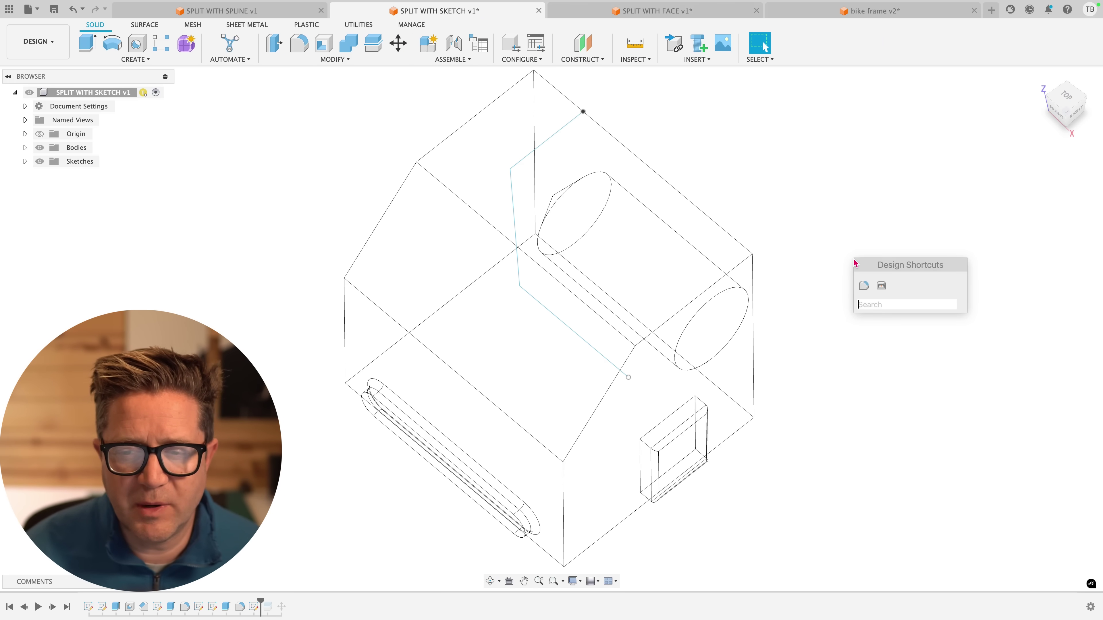
text(split)
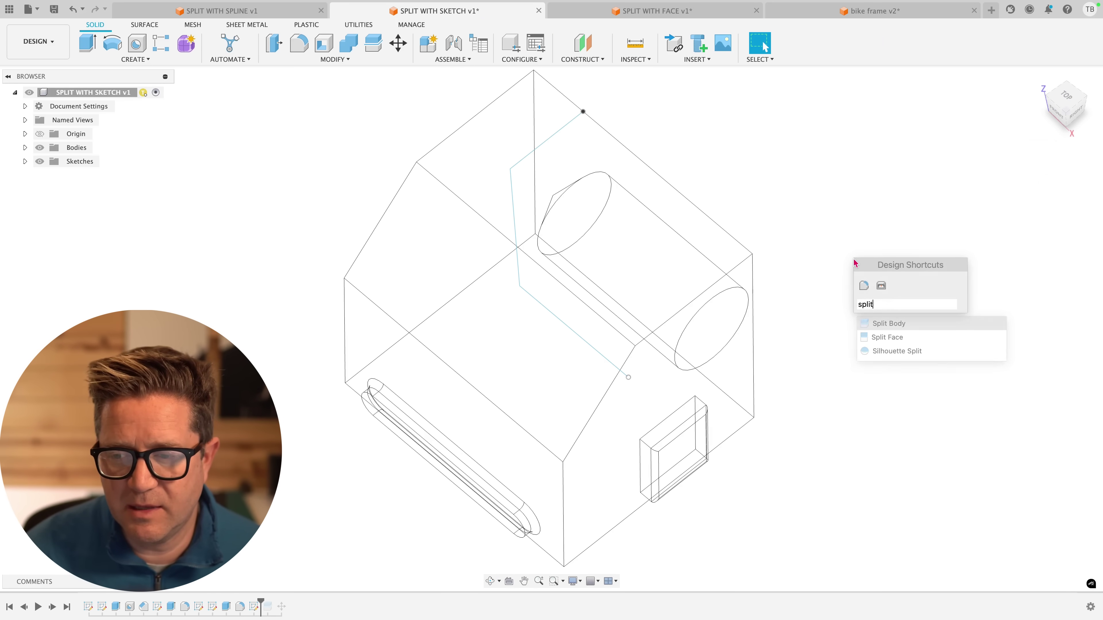
key(Return)
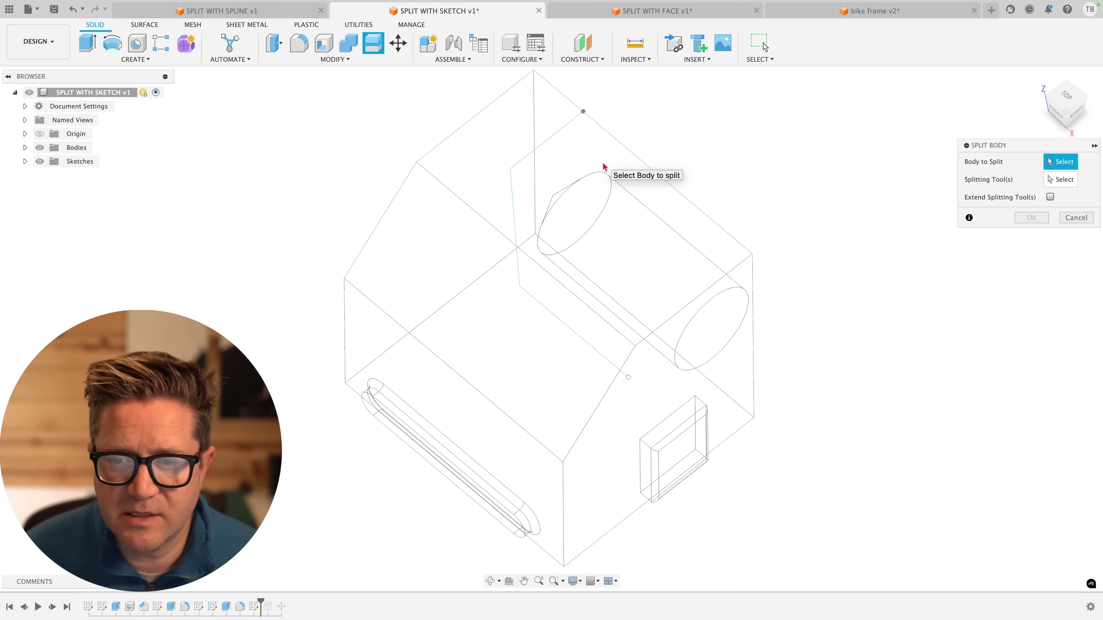
click(609, 167)
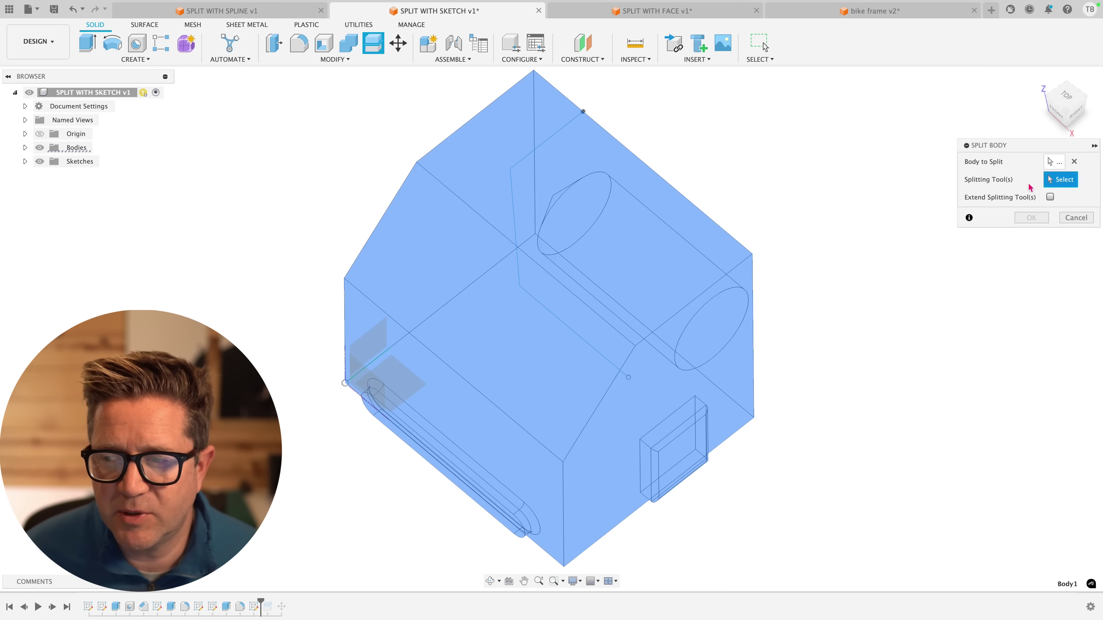
click(550, 144)
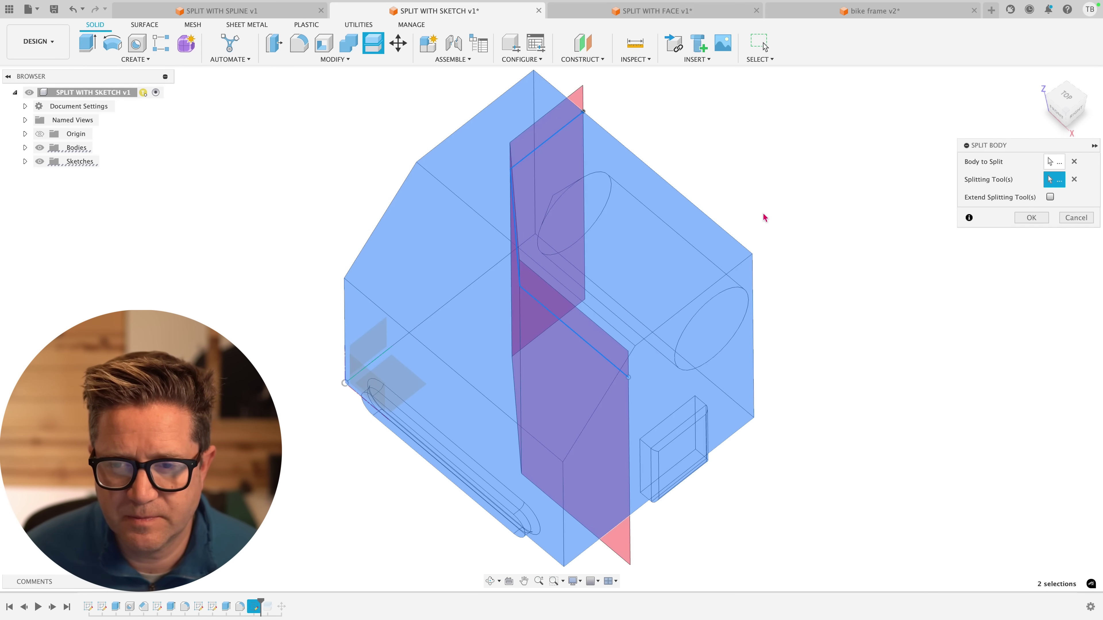
click(1050, 197)
click(1032, 217)
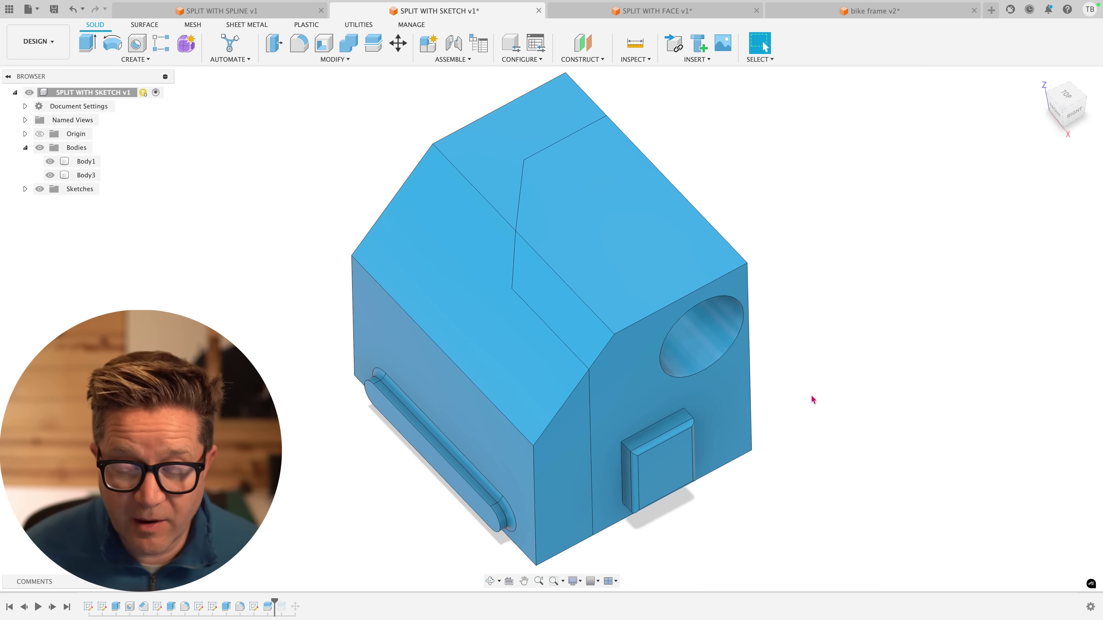
Step: Hide Body3 and orbit around Body1 to inspect the angled faces left by the split
key(s)
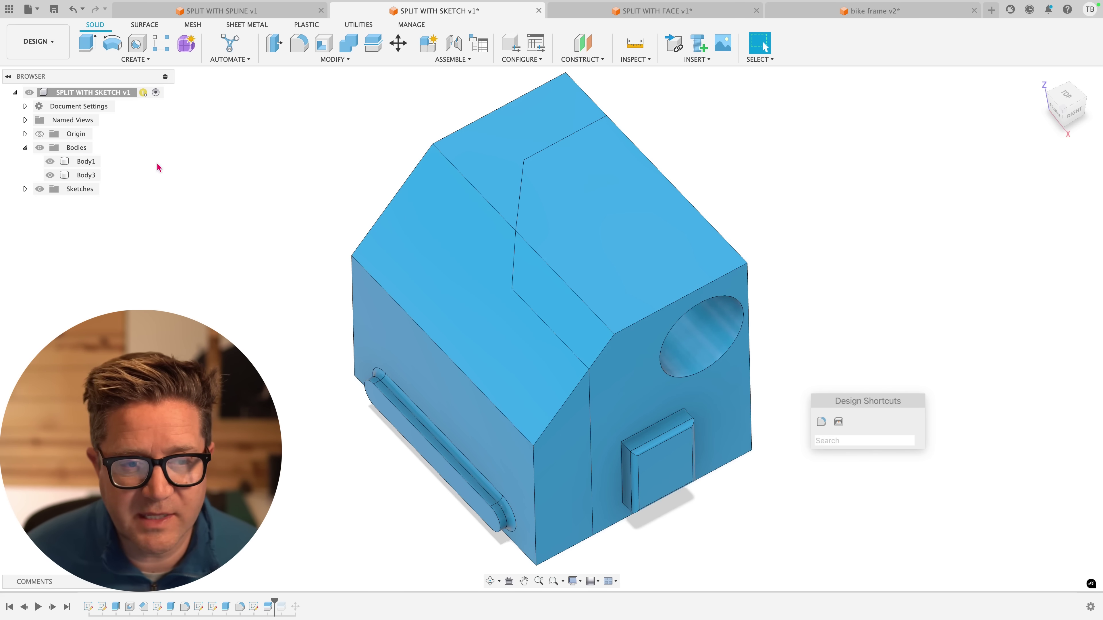
click(57, 165)
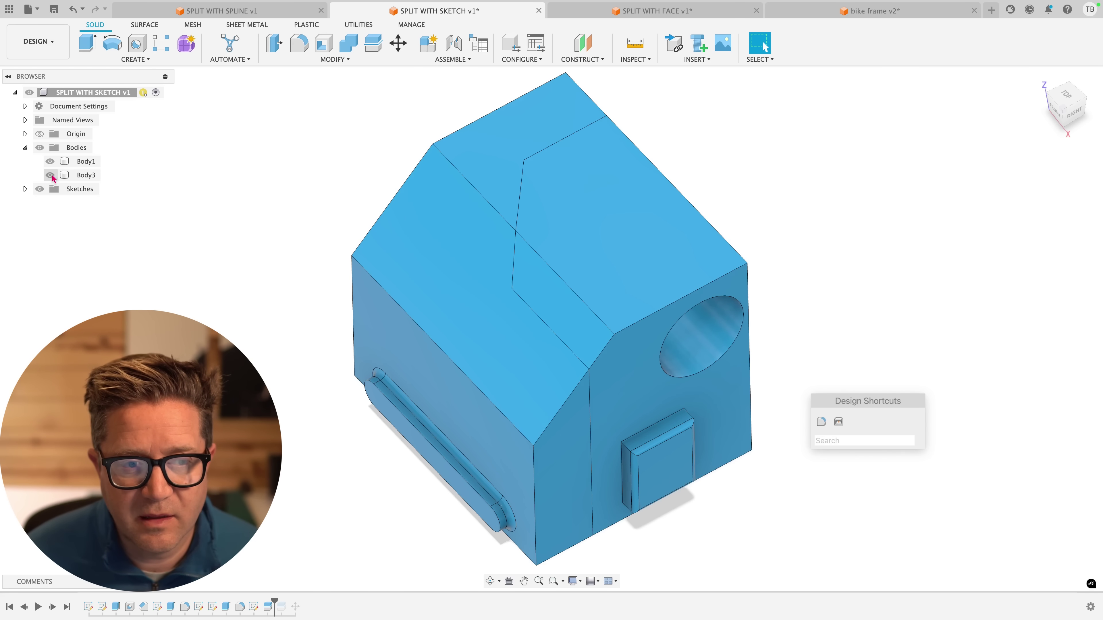
click(50, 175)
shift+middle_drag(364, 331, 483, 388)
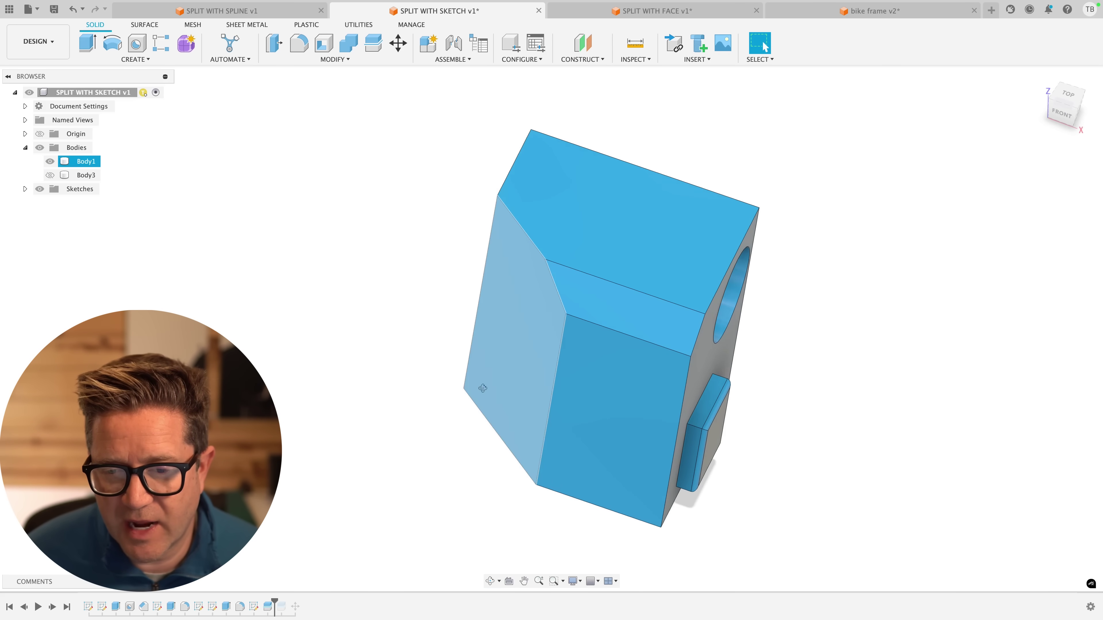
shift+middle_drag(601, 317, 657, 305)
Step: Switch to the SPLIT WITH SPLINE design and start a sketch on the front XZ plane of the bent bar
key(ctrl+shift+Tab)
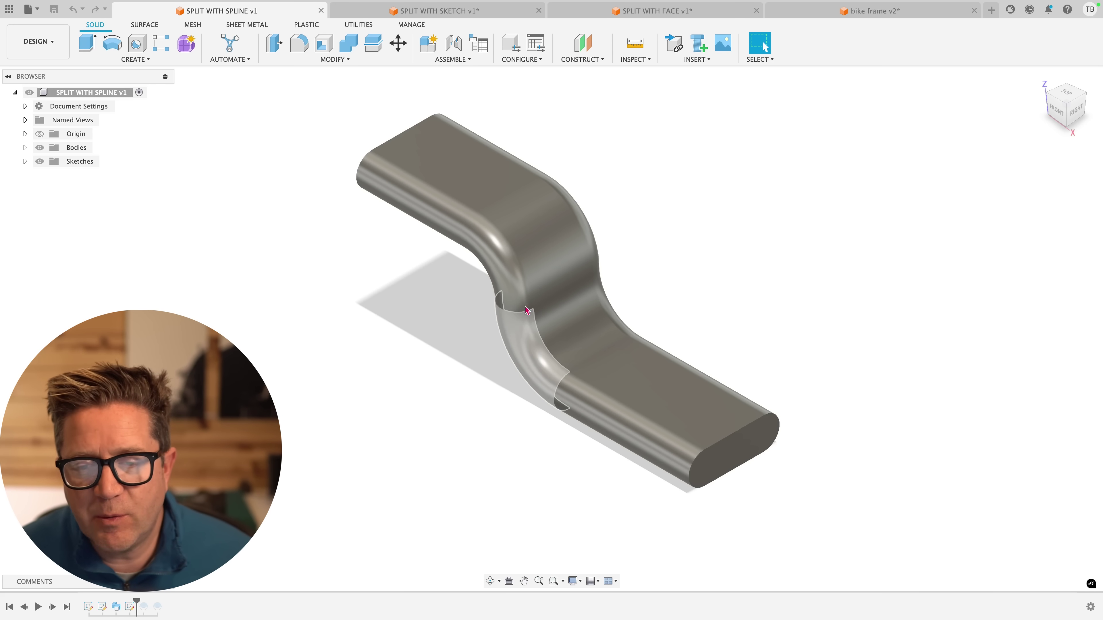
shift+middle_drag(558, 347, 661, 252)
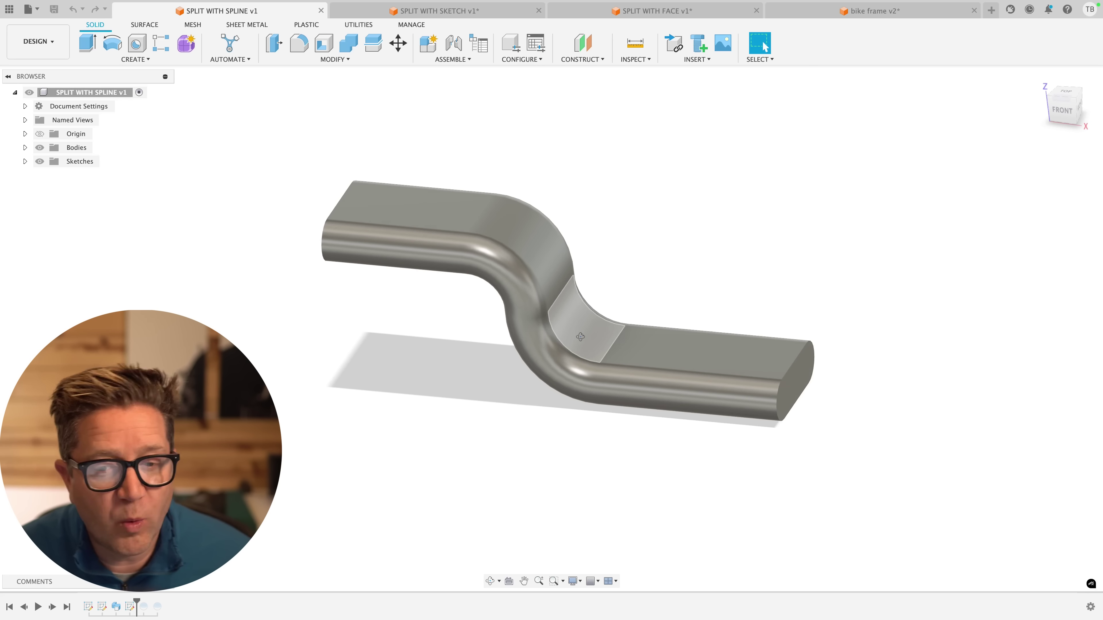
click(135, 59)
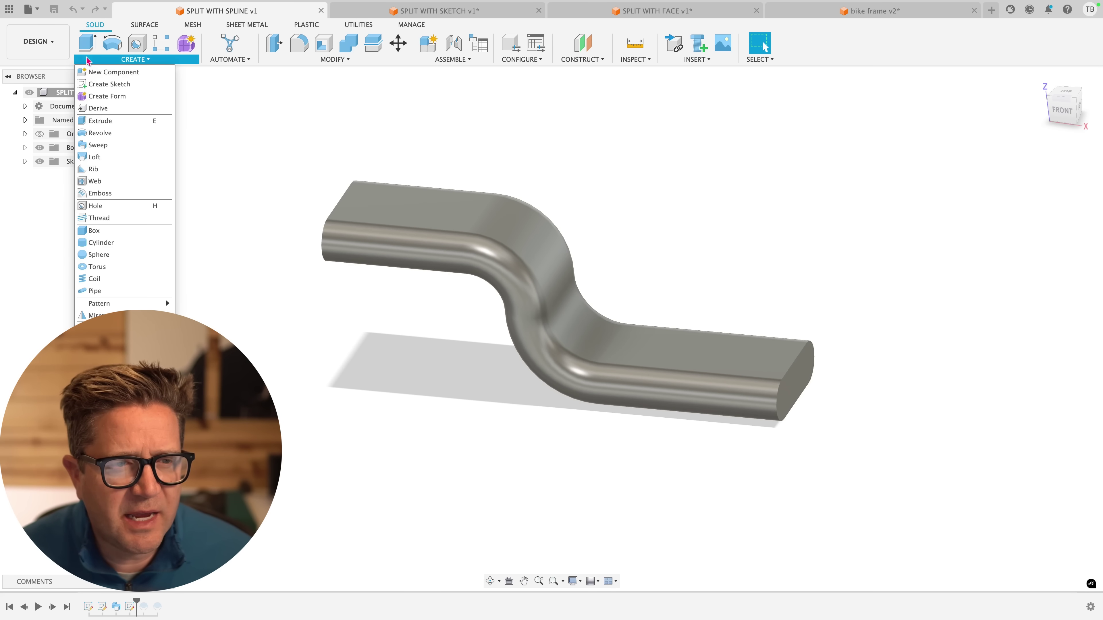
click(109, 86)
click(369, 189)
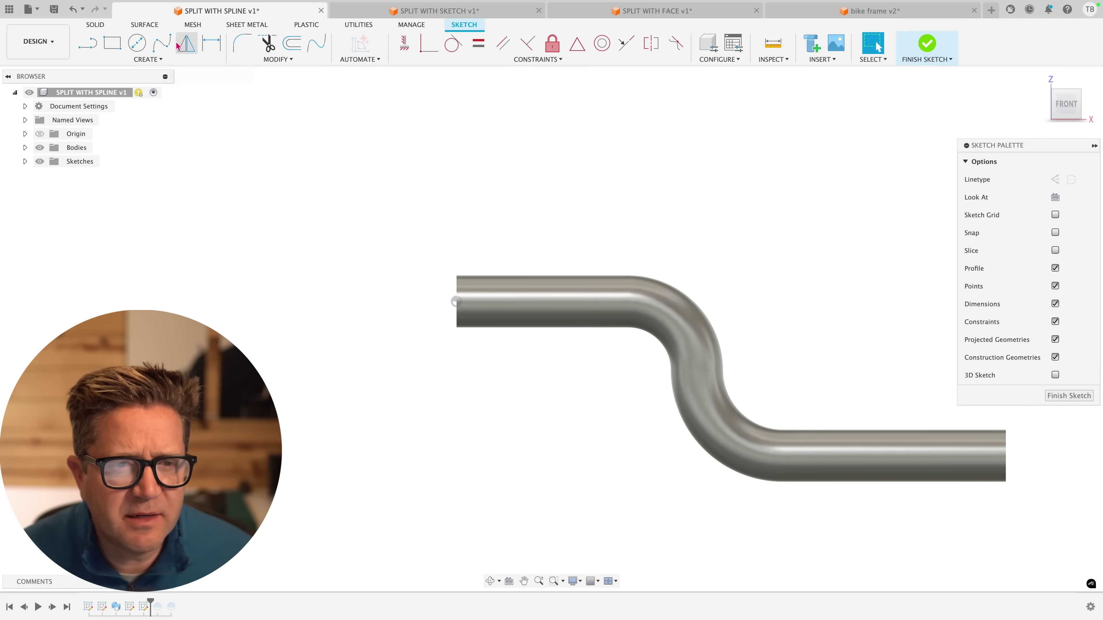
Step: Draw a wavy five-point spline crossing the bar's lower bend, with both ends outside the body
click(161, 43)
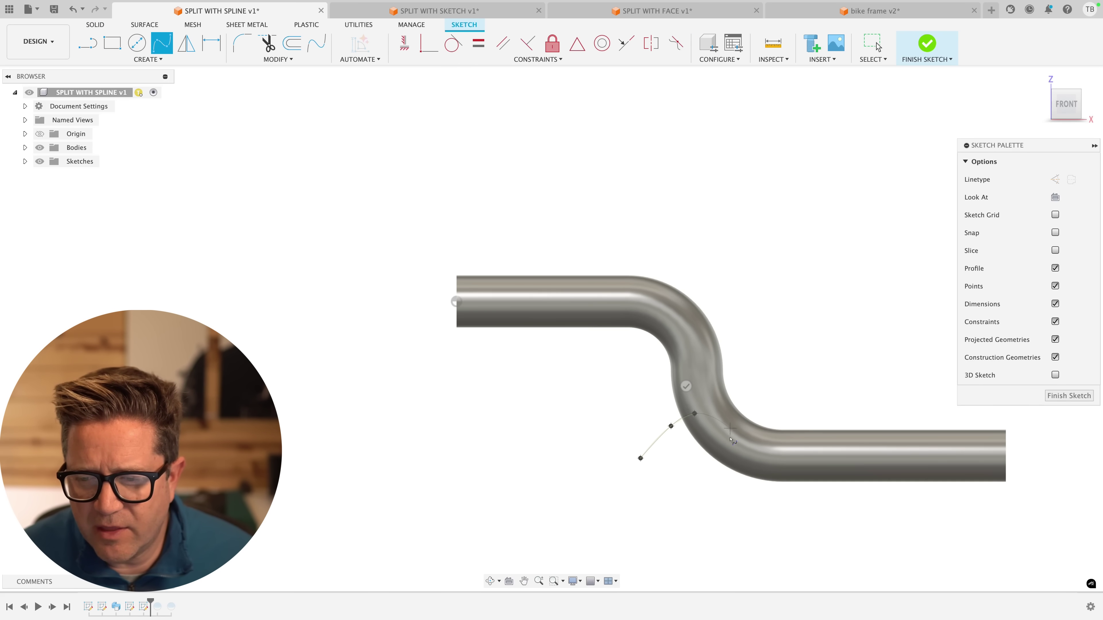
click(739, 433)
double_click(801, 411)
key(Escape)
scroll(767, 429, up, 3)
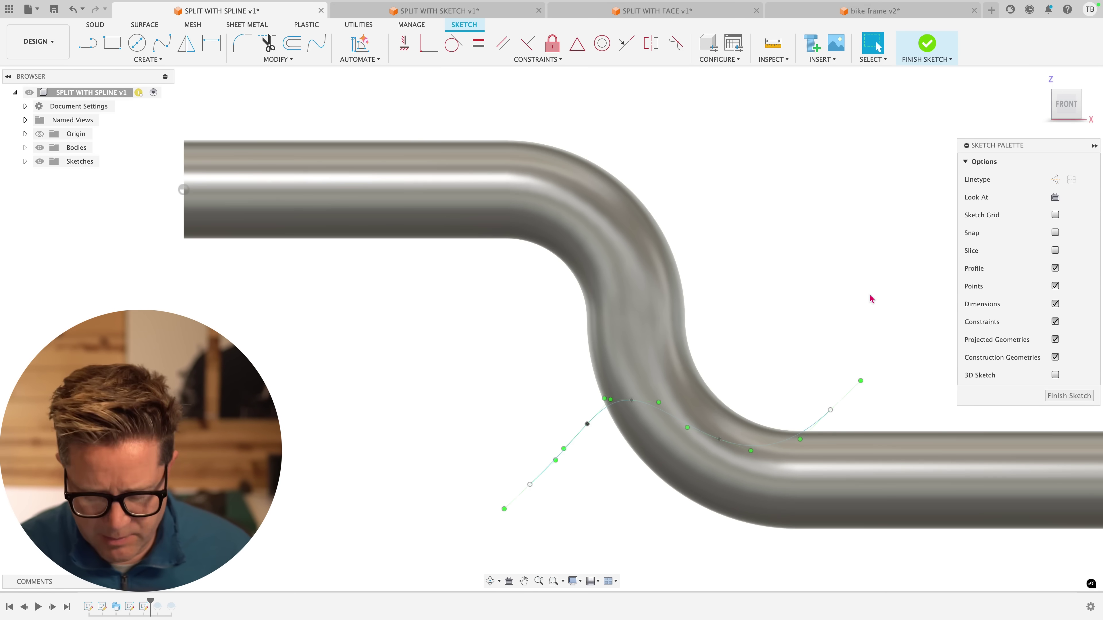
Step: Split the bent bar with the spline as splitting tool using Split Body, without extending the tool
text(ssplit)
key(Return)
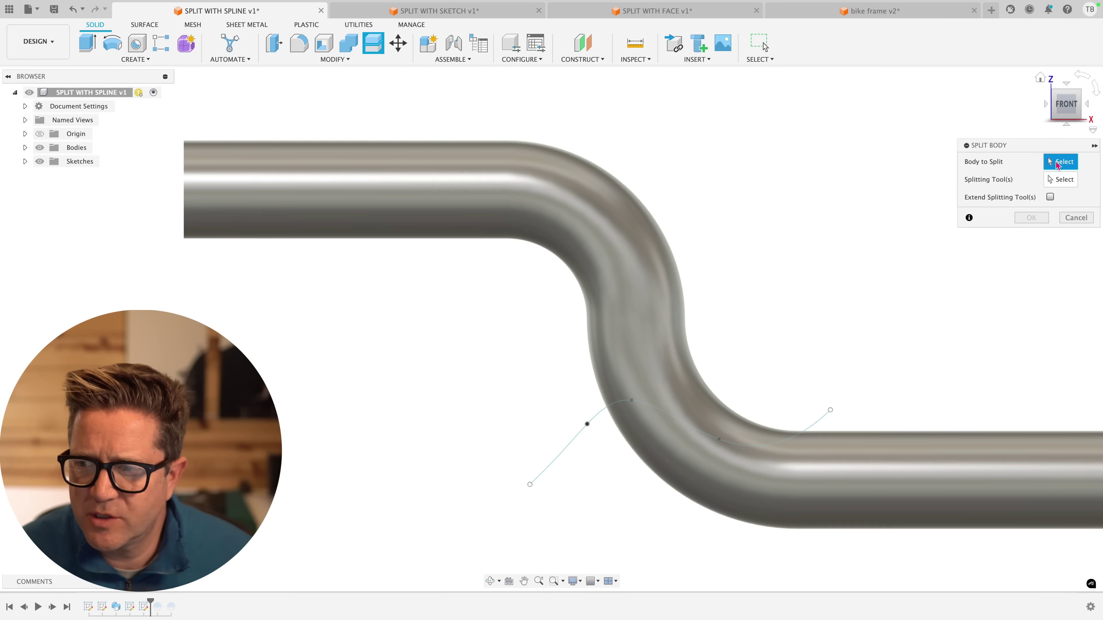
click(963, 466)
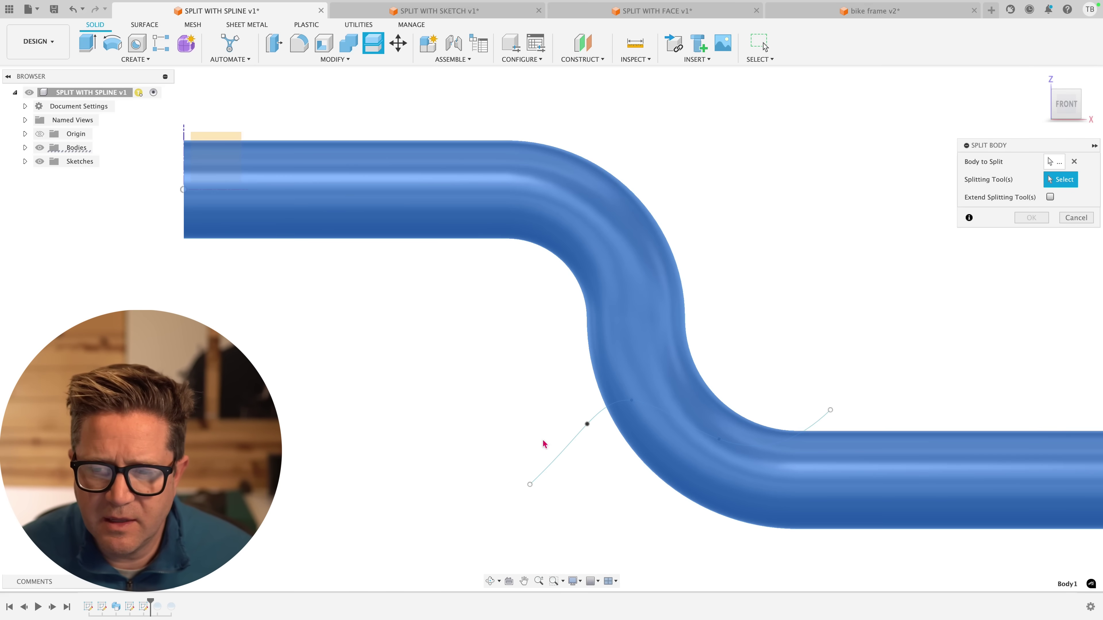
click(563, 454)
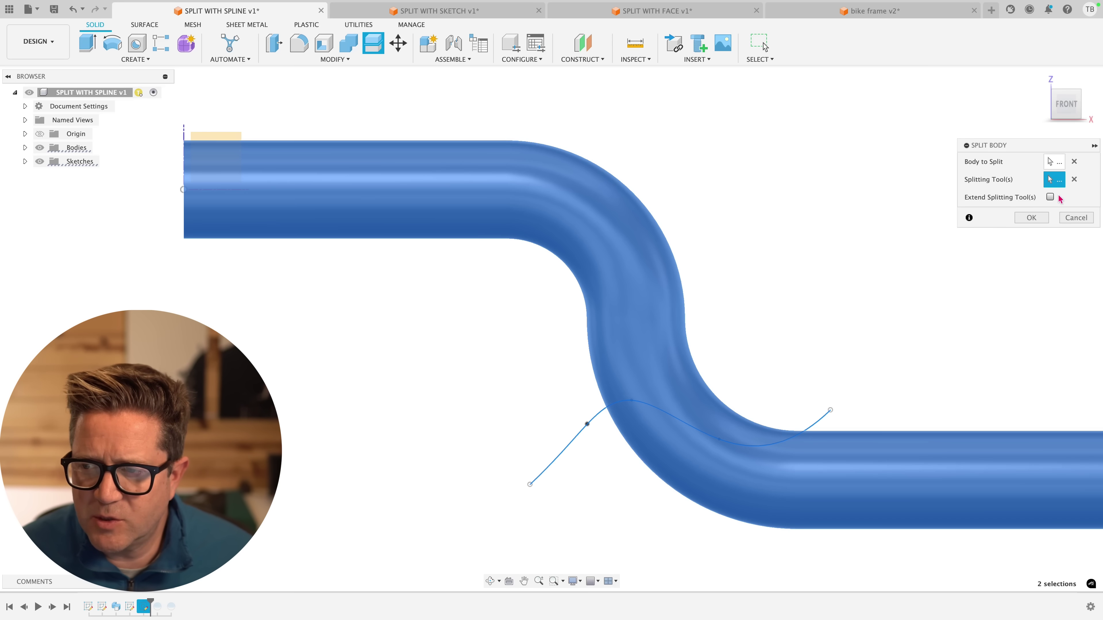
click(1032, 218)
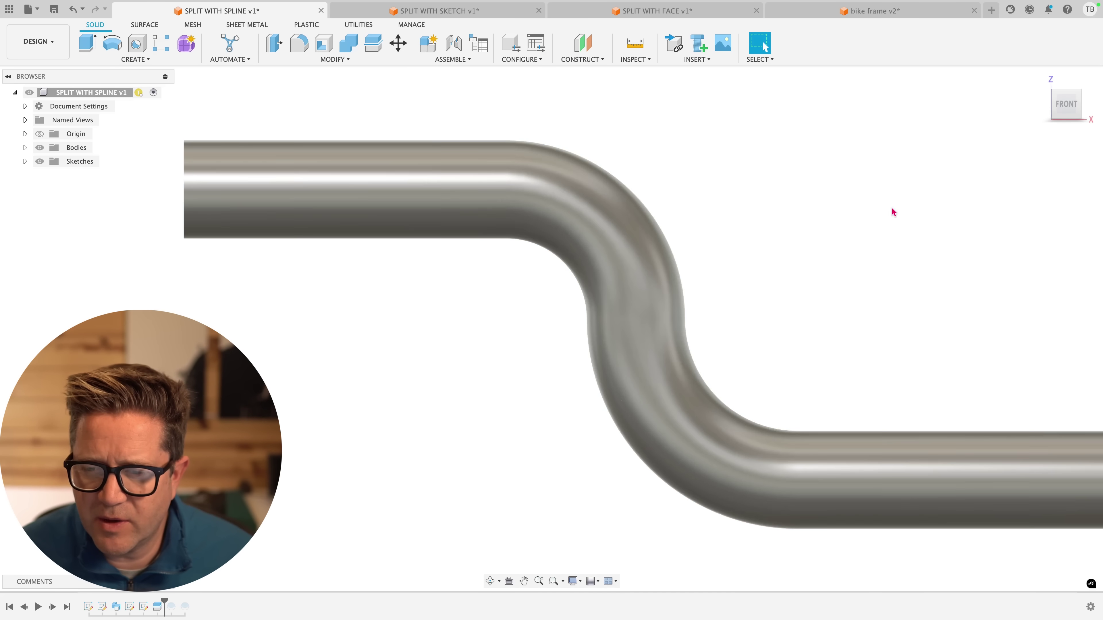
Step: Move the upper piece of the split bar about 13 mm upward, away from the lower piece
mouse_move(891, 212)
shift+middle_down()
mouse_move(869, 219)
mouse_move(842, 315)
mouse_move(857, 319)
mouse_move(827, 323)
mouse_move(911, 204)
shift+middle_up()
scroll(920, 190, down, 3)
scroll(923, 192, up, 3)
text(smove)
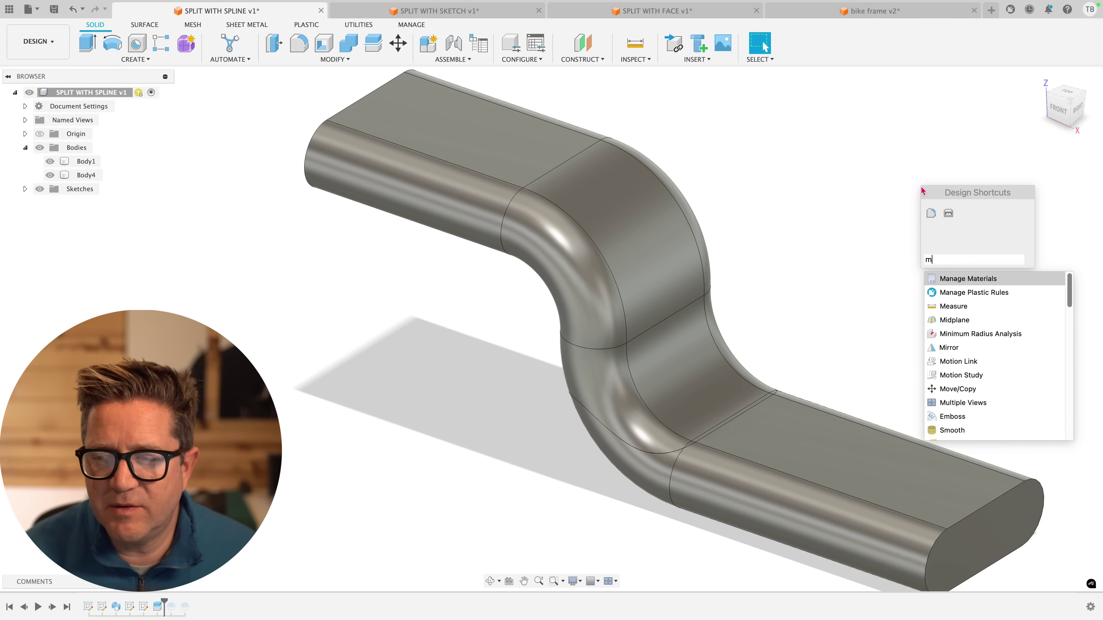
key(Return)
click(540, 206)
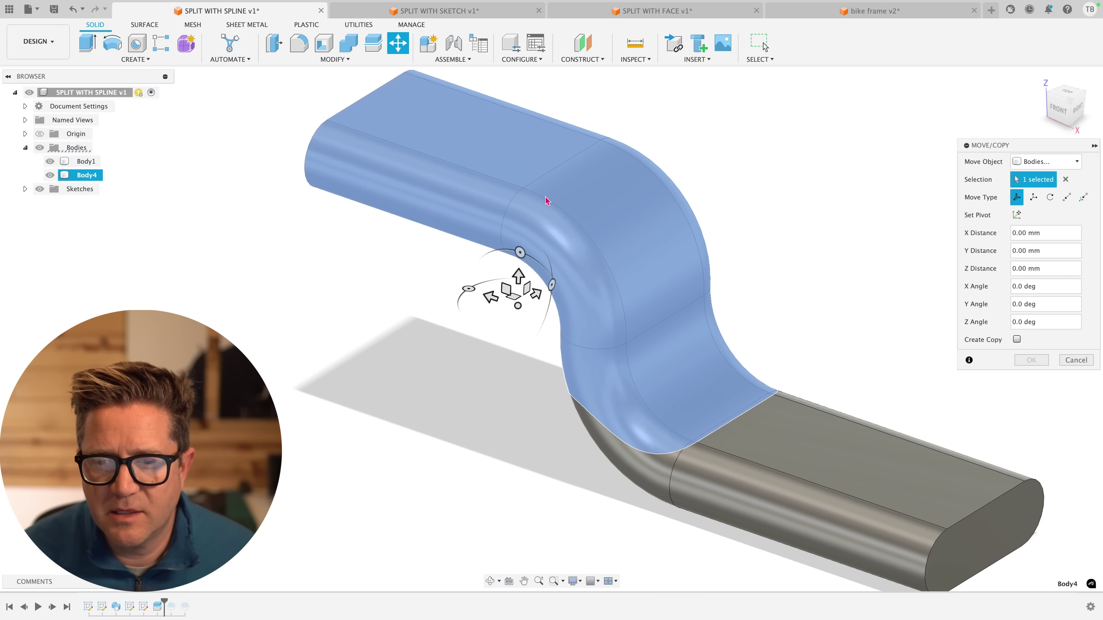
drag(517, 277, 530, 222)
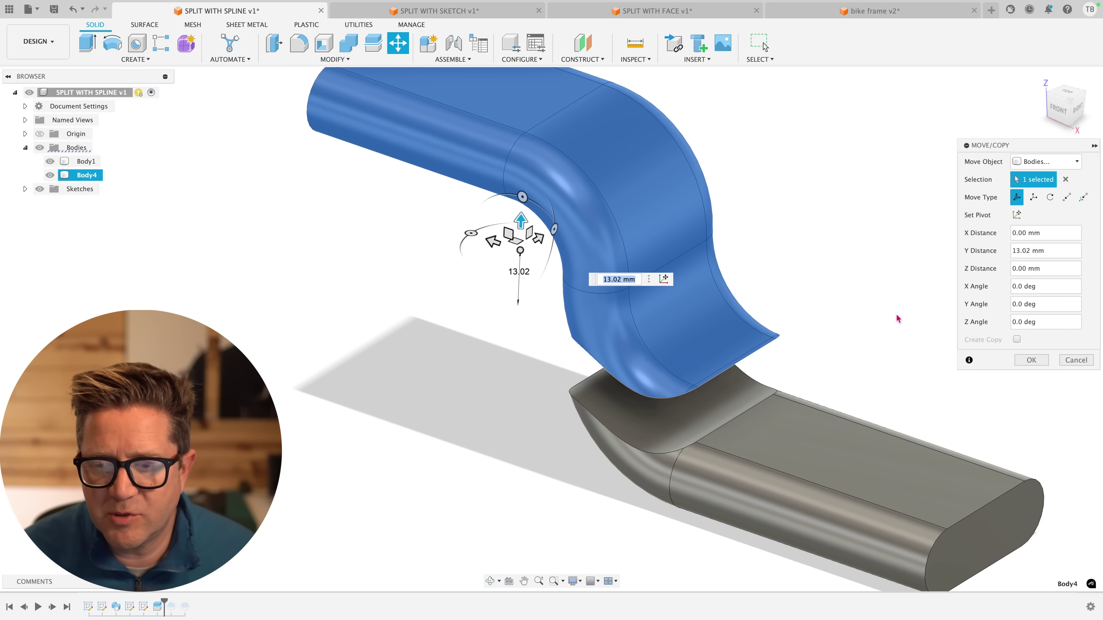
click(1031, 360)
shift+middle_drag(946, 336, 972, 328)
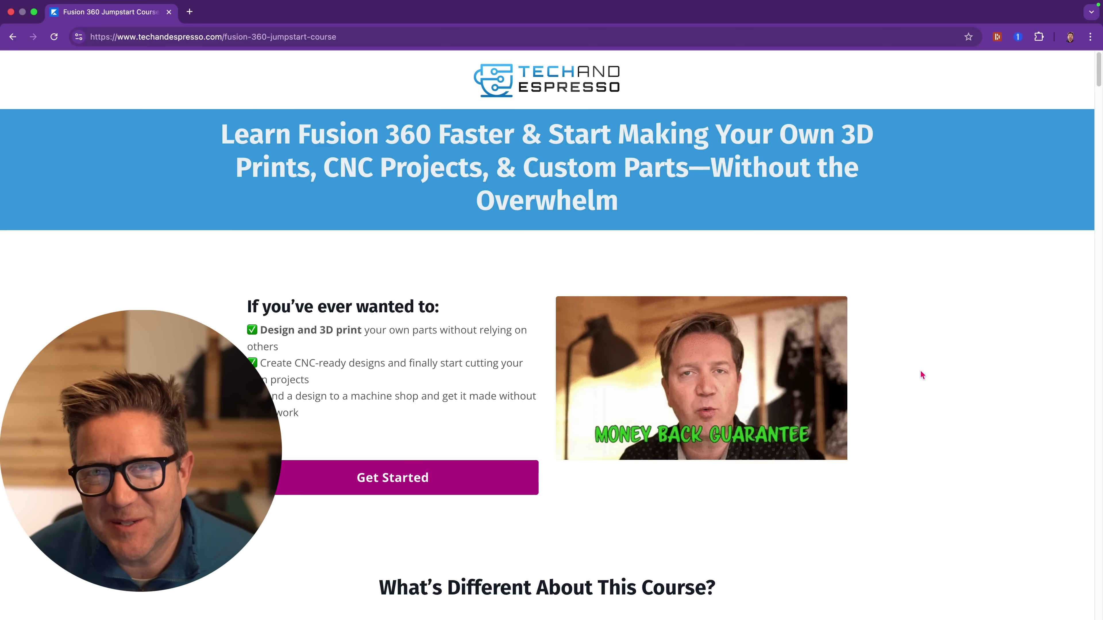
Step: Read through the Fusion 360 Jumpstart Course web page, from its introduction down to the module descriptions
scroll(921, 375, down, 3)
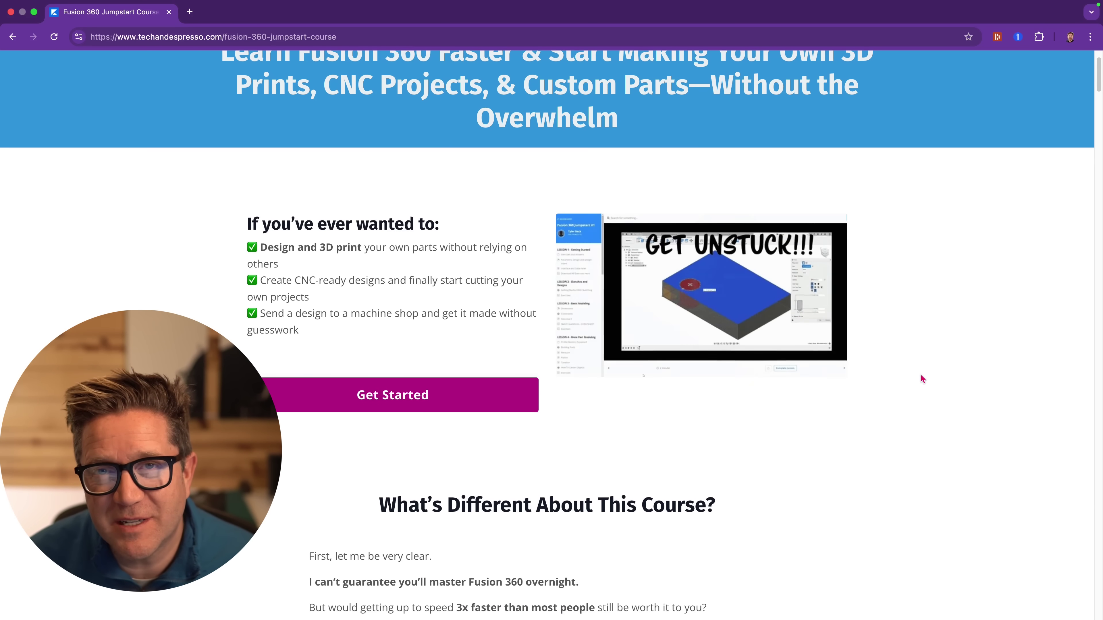
scroll(921, 376, down, 1)
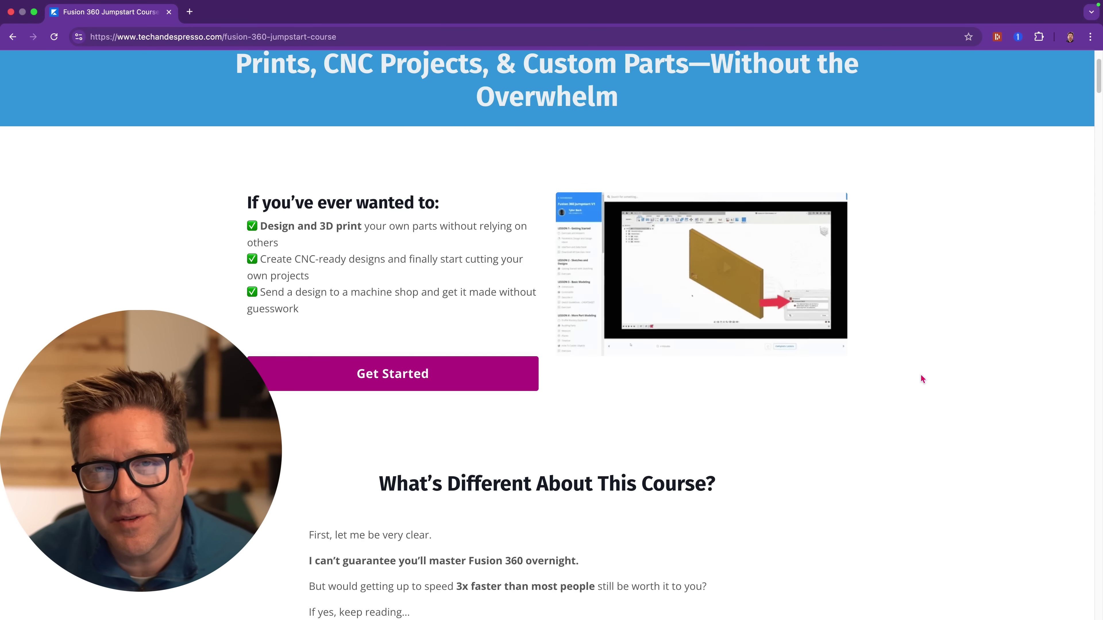
scroll(921, 375, down, 2)
scroll(921, 375, down, 7)
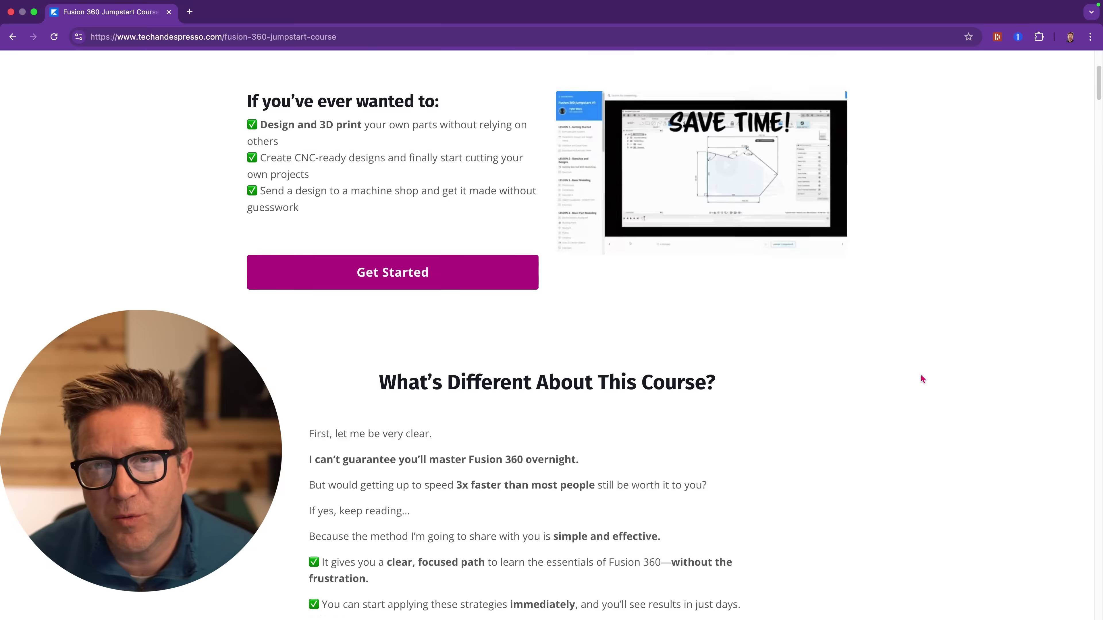
scroll(921, 375, down, 5)
scroll(921, 376, down, 20)
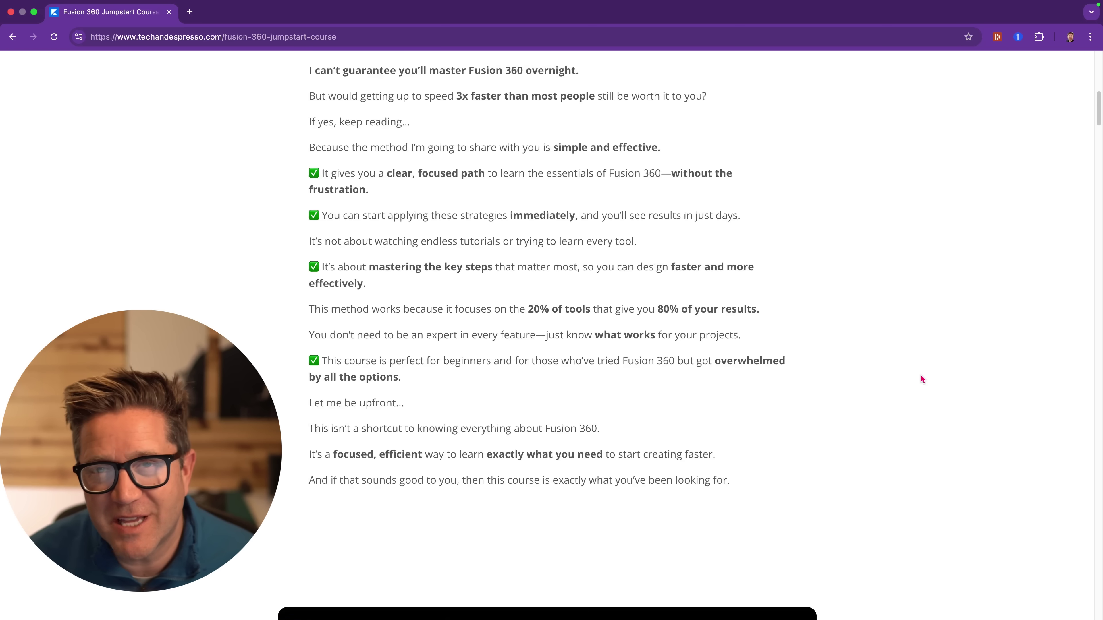
scroll(921, 376, down, 7)
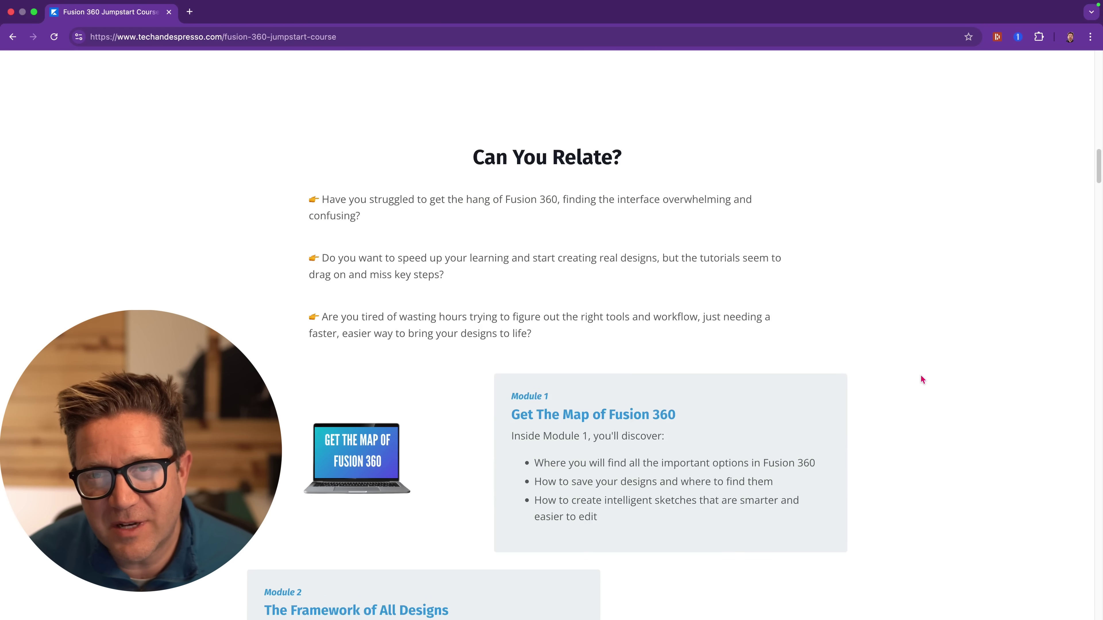
scroll(921, 375, down, 2)
scroll(921, 376, down, 5)
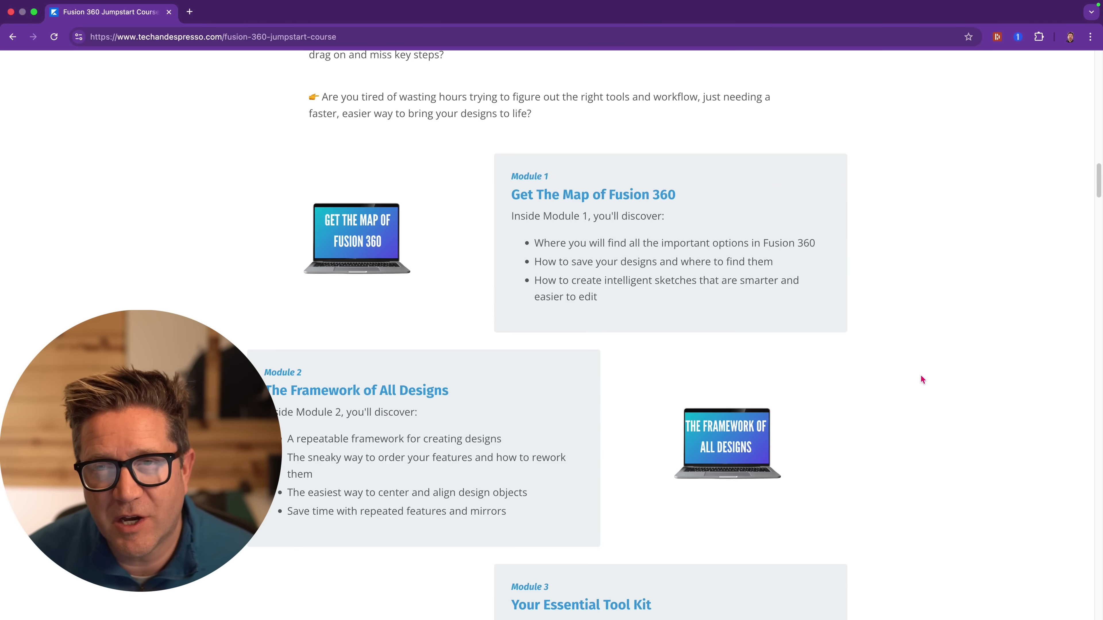
scroll(921, 375, down, 2)
scroll(921, 375, down, 6)
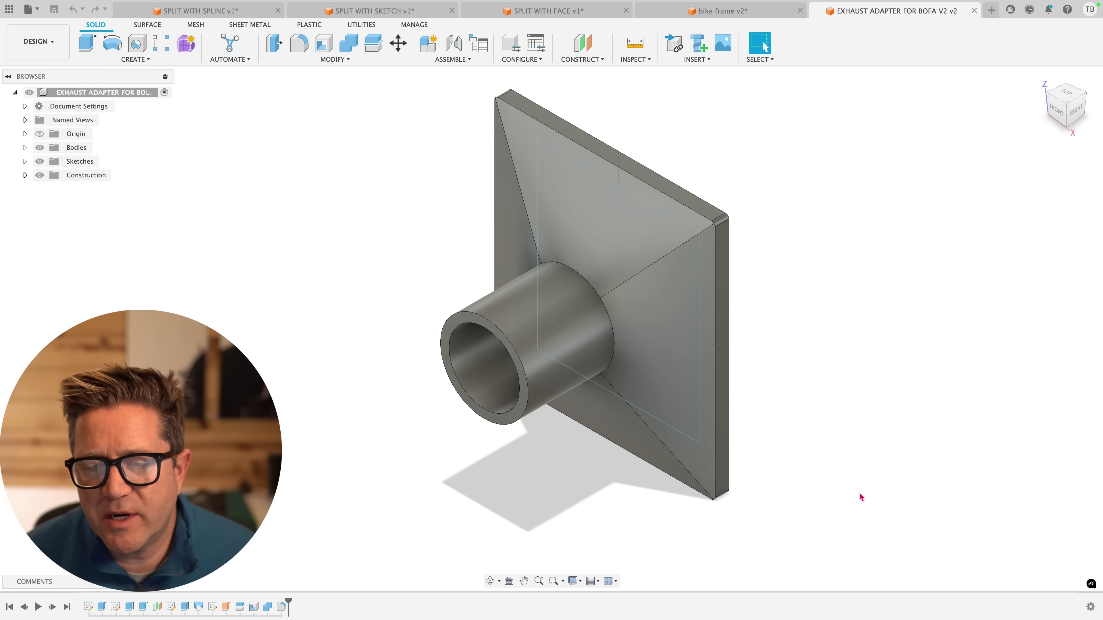
Step: Examine the exhaust adapter from the front and back, including its pipe bore, hollow interior and base pockets
mouse_move(862, 497)
shift+middle_down()
mouse_move(852, 463)
mouse_move(852, 499)
shift+middle_up()
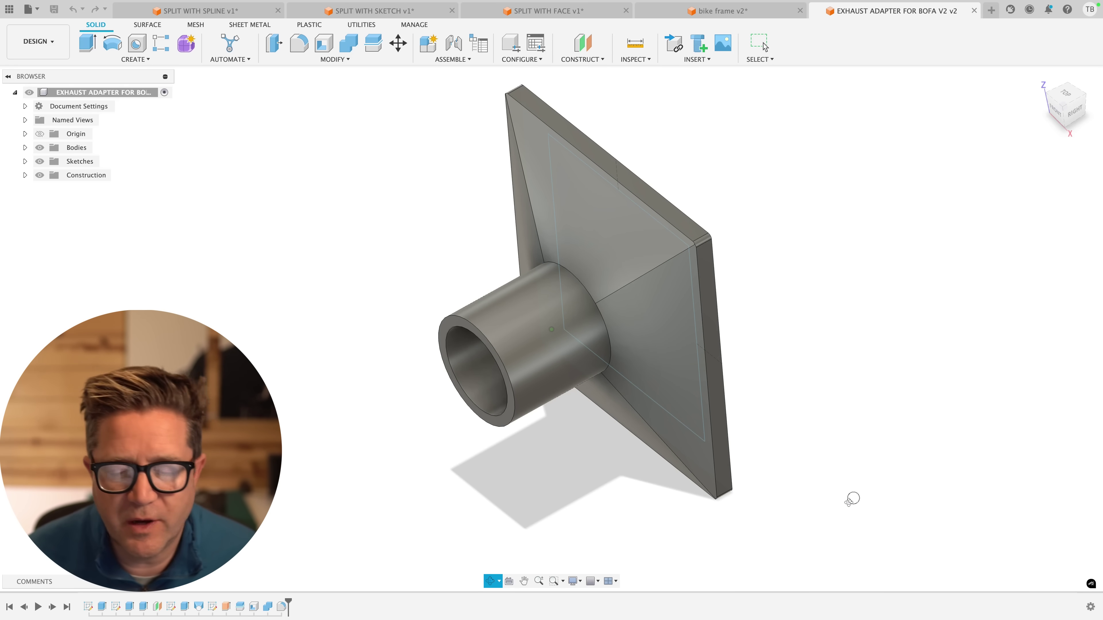
shift+middle_drag(849, 501, 831, 269)
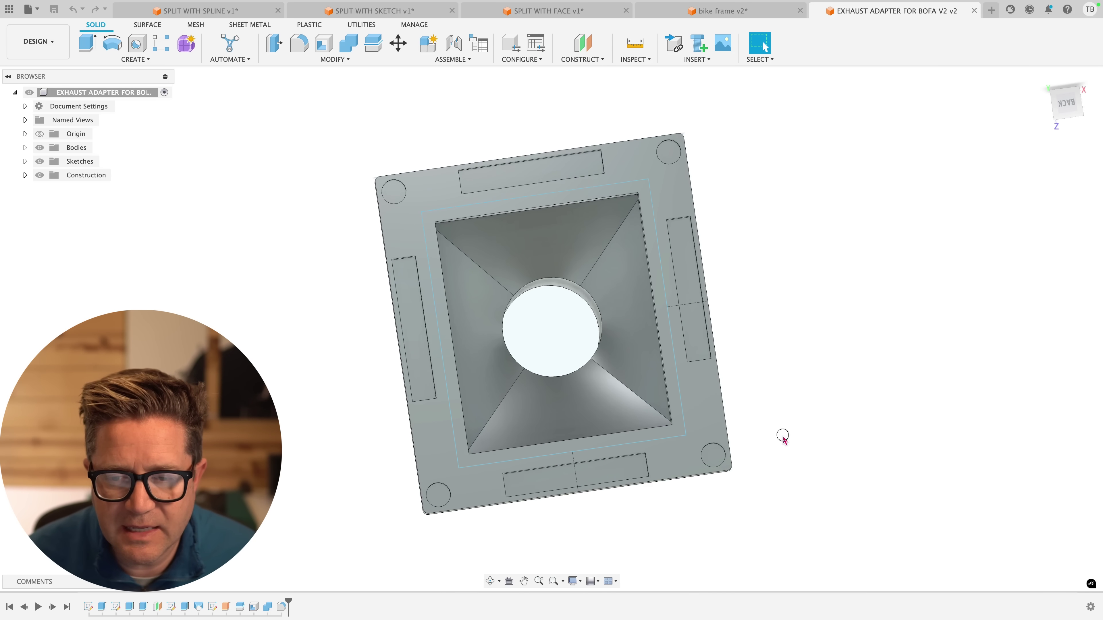
shift+middle_drag(783, 436, 795, 578)
click(569, 286)
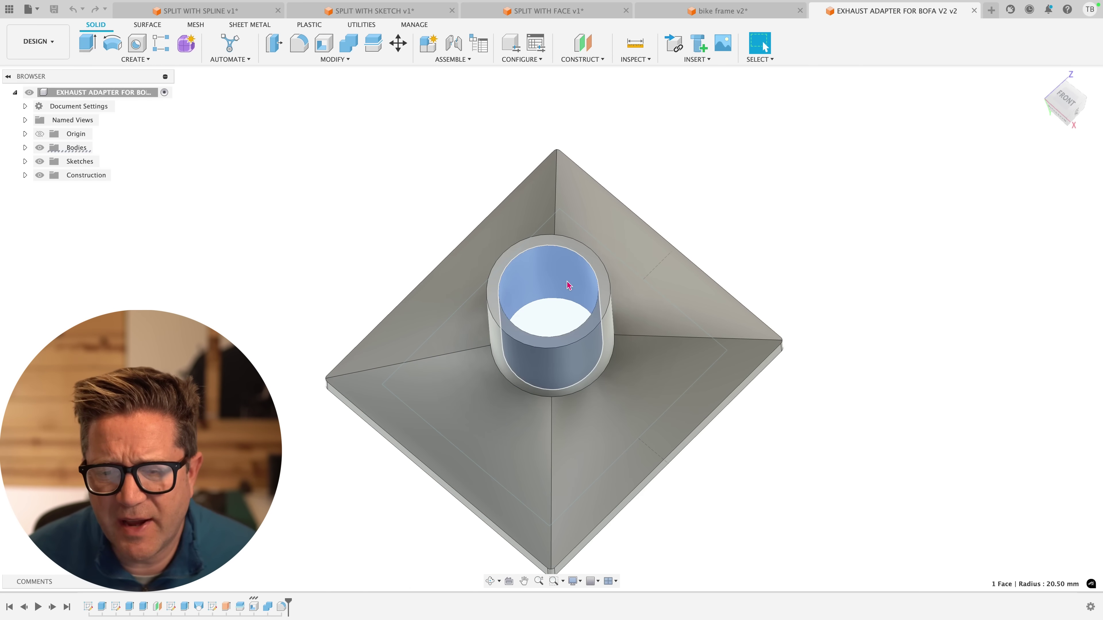
shift+middle_drag(856, 560, 854, 450)
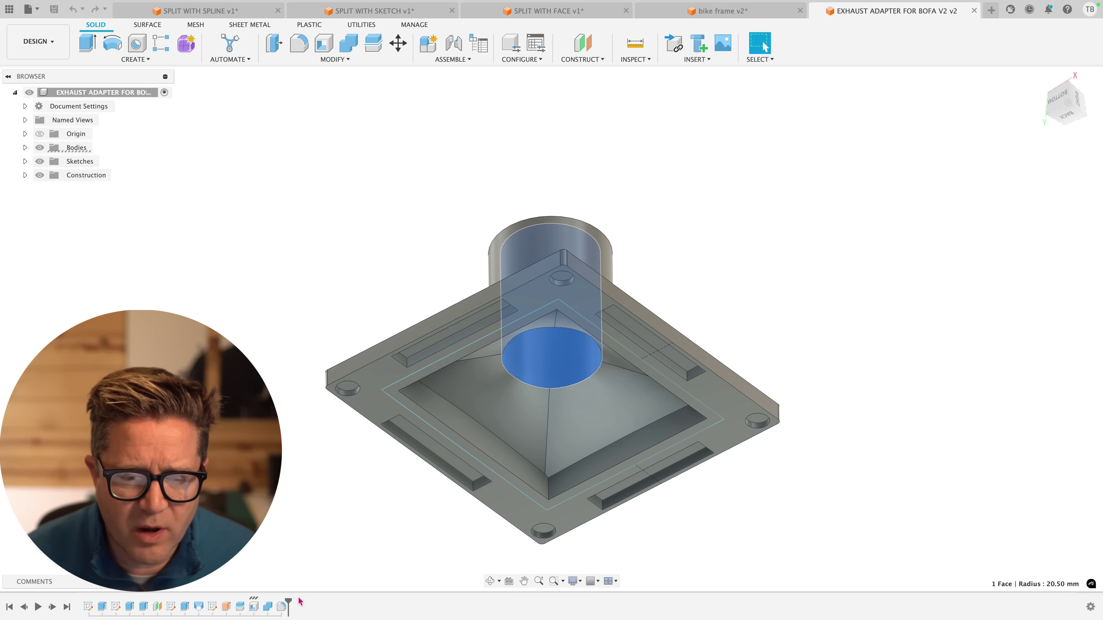
Step: Roll the timeline back to before the split and try shelling the whole adapter through its pipe end and base with 8 mm inside thickness
drag(290, 605, 216, 607)
double_click(199, 607)
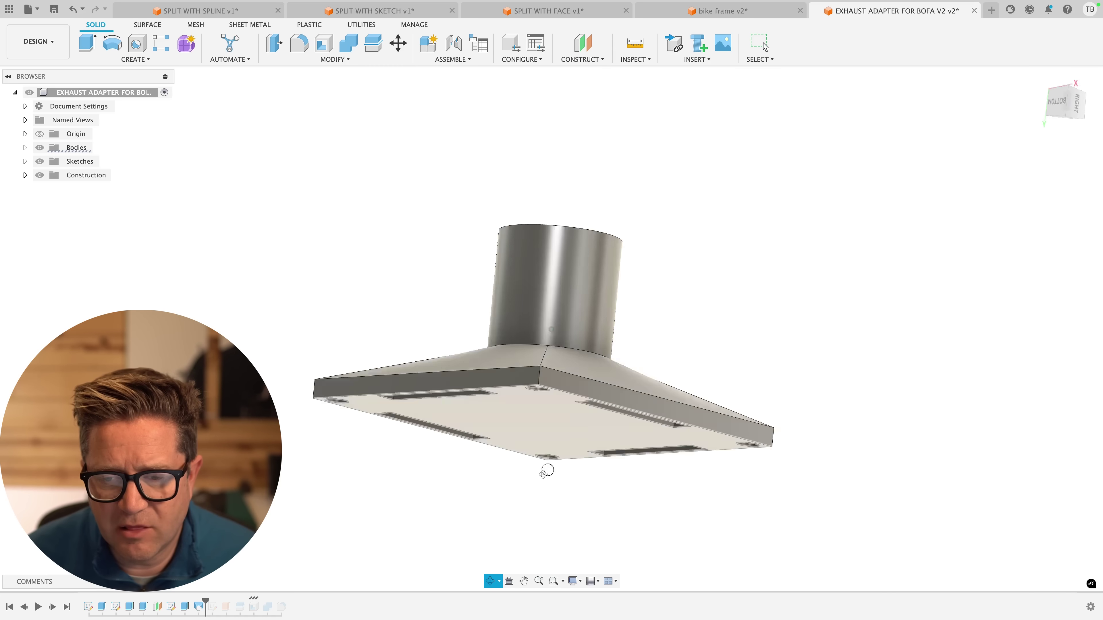
text(5)
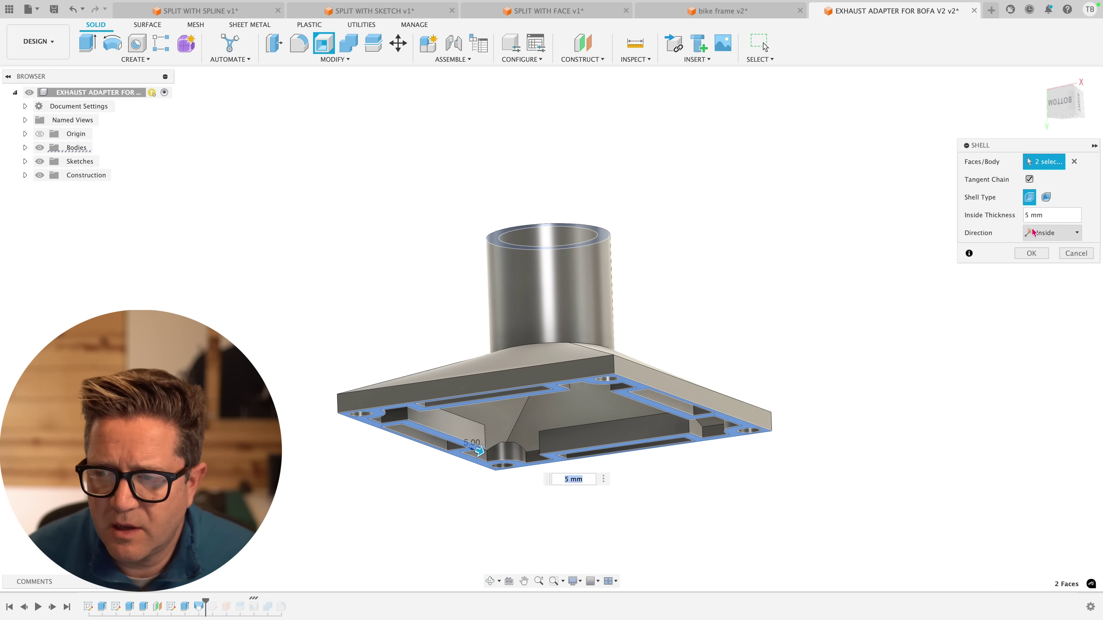
key(Return)
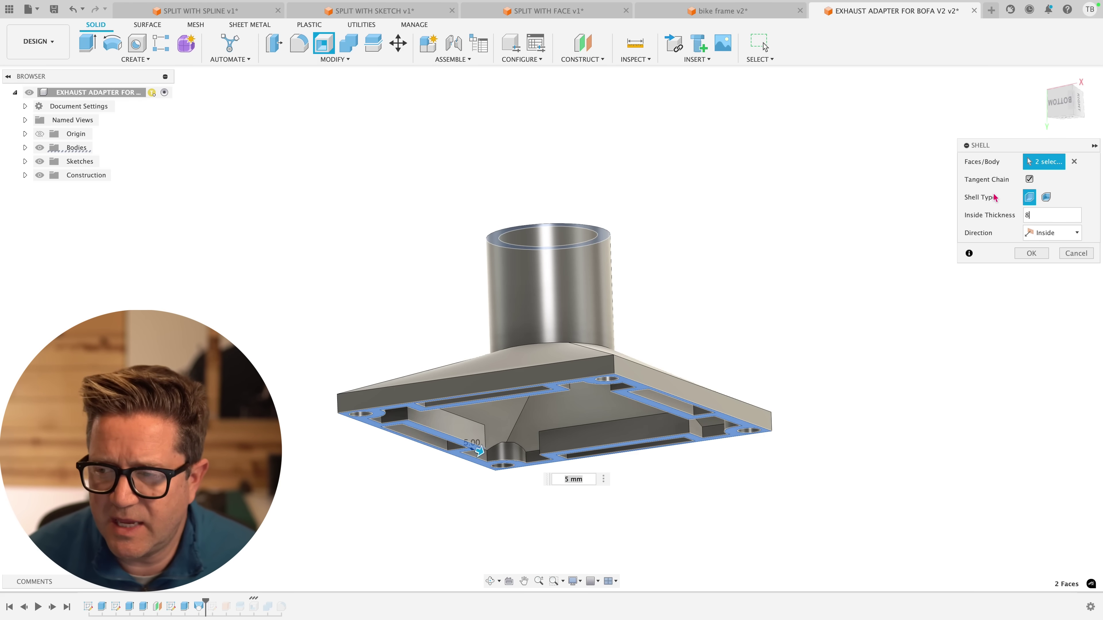
shift+middle_drag(676, 319, 721, 313)
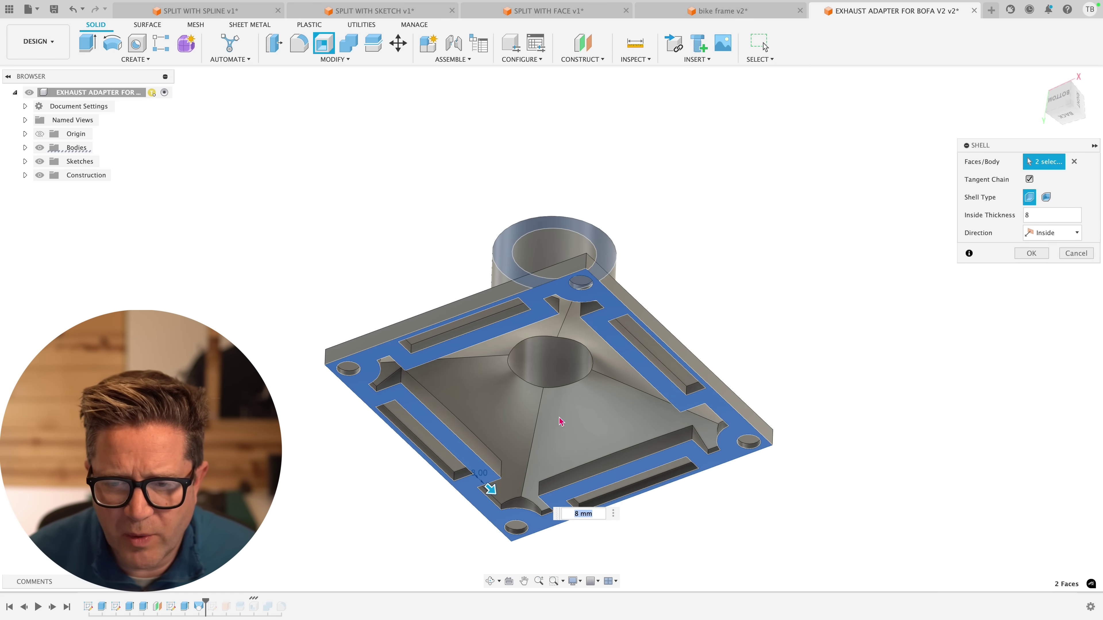
shift+middle_drag(562, 421, 646, 342)
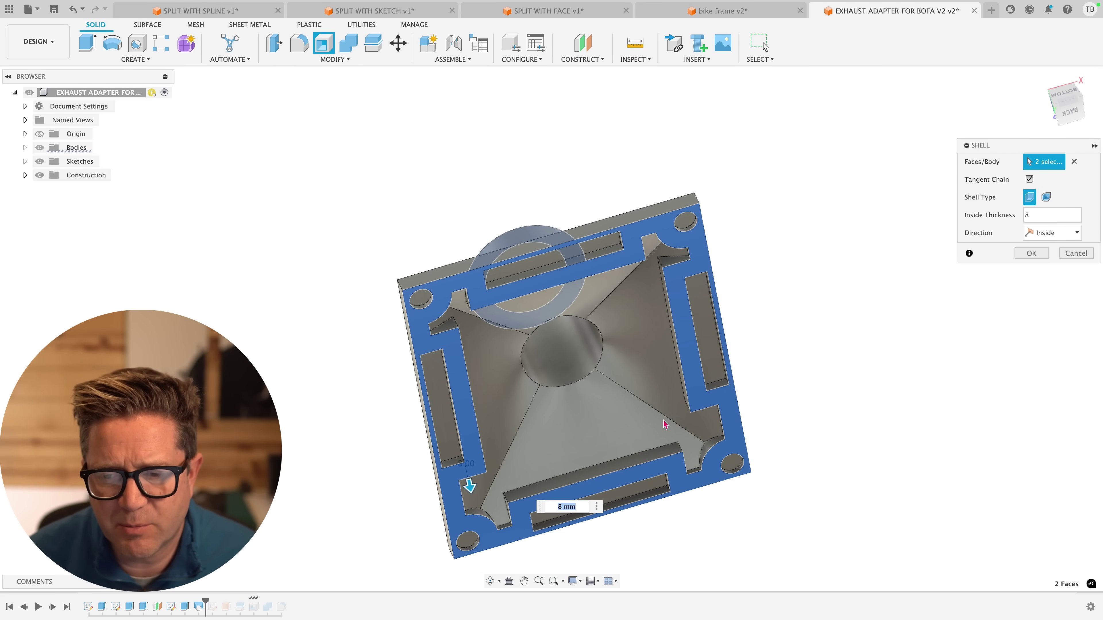
shift+middle_drag(898, 343, 1002, 298)
click(1032, 253)
Step: Roll the timeline forward past the split of the adapter and hide the surface walls used as the splitting tool
shift+middle_drag(804, 413, 643, 351)
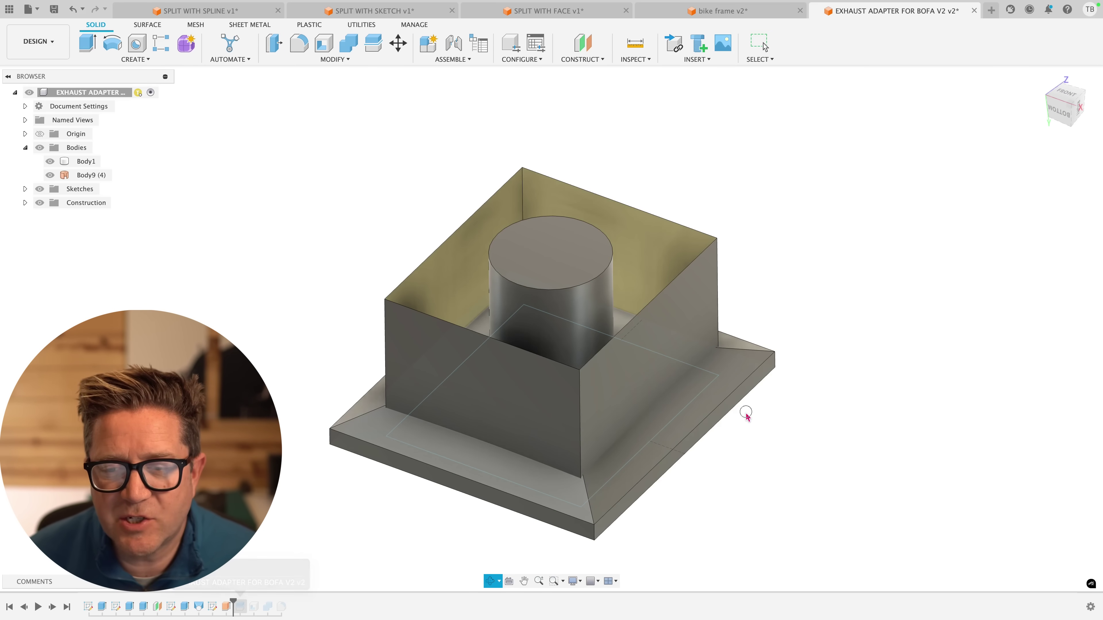
mouse_move(745, 414)
shift+middle_down()
mouse_move(751, 443)
mouse_move(746, 394)
shift+middle_up()
click(765, 228)
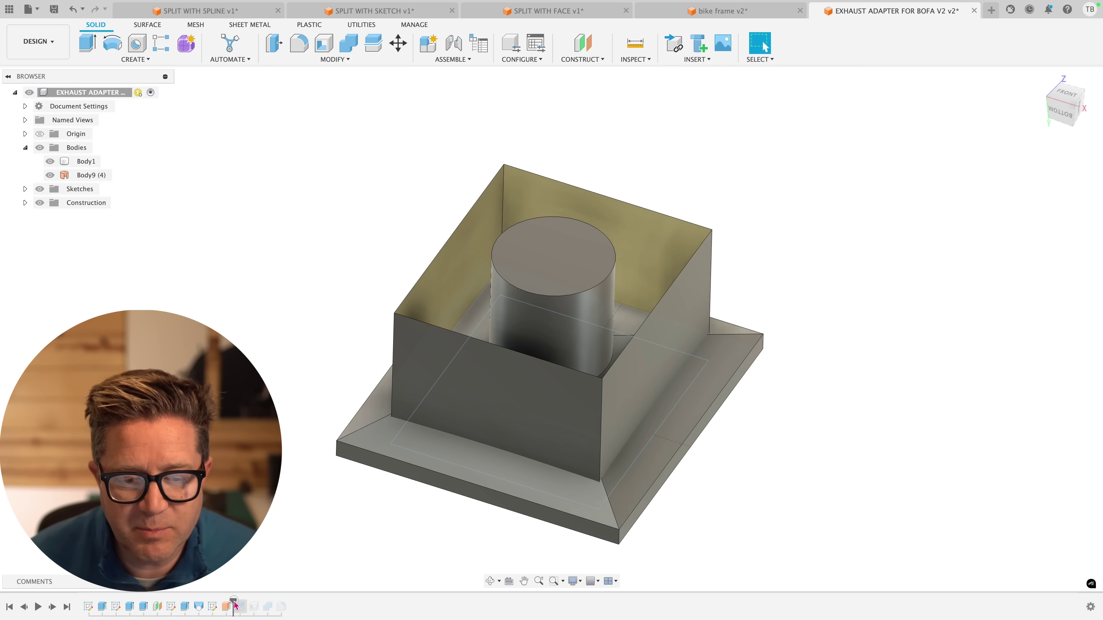
drag(234, 605, 247, 606)
mouse_move(709, 447)
shift+middle_down()
mouse_move(679, 484)
mouse_move(680, 463)
shift+middle_up()
click(50, 175)
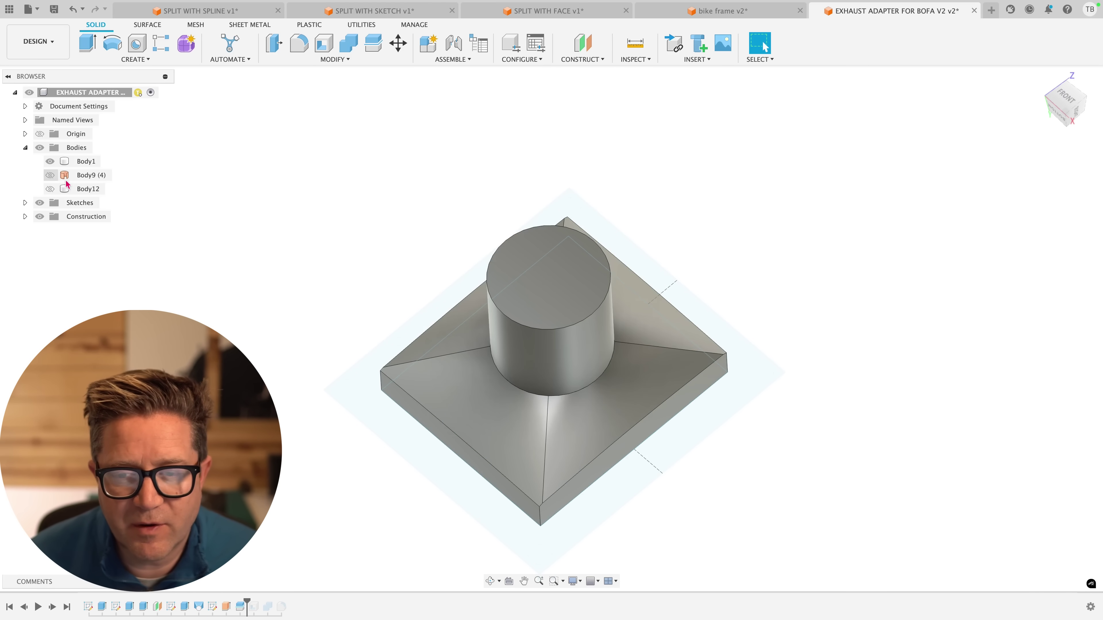
Step: Inspect the inner adapter body from below and above, showing the outer flange Body12 for comparison and hiding it again
shift+middle_drag(411, 301, 462, 230)
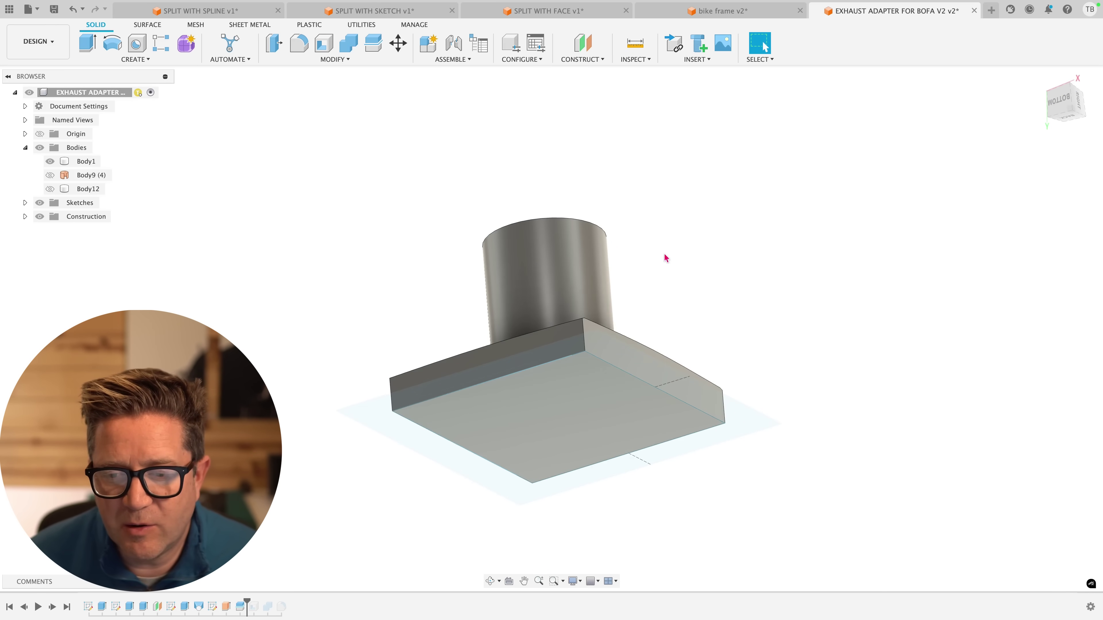
shift+middle_drag(666, 258, 630, 307)
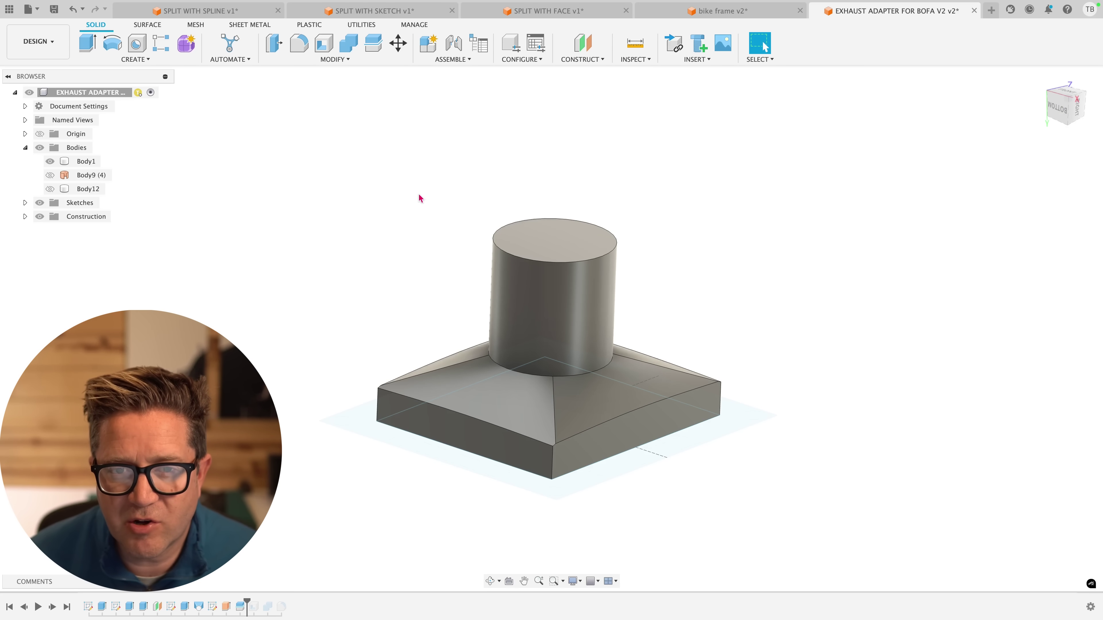
click(50, 189)
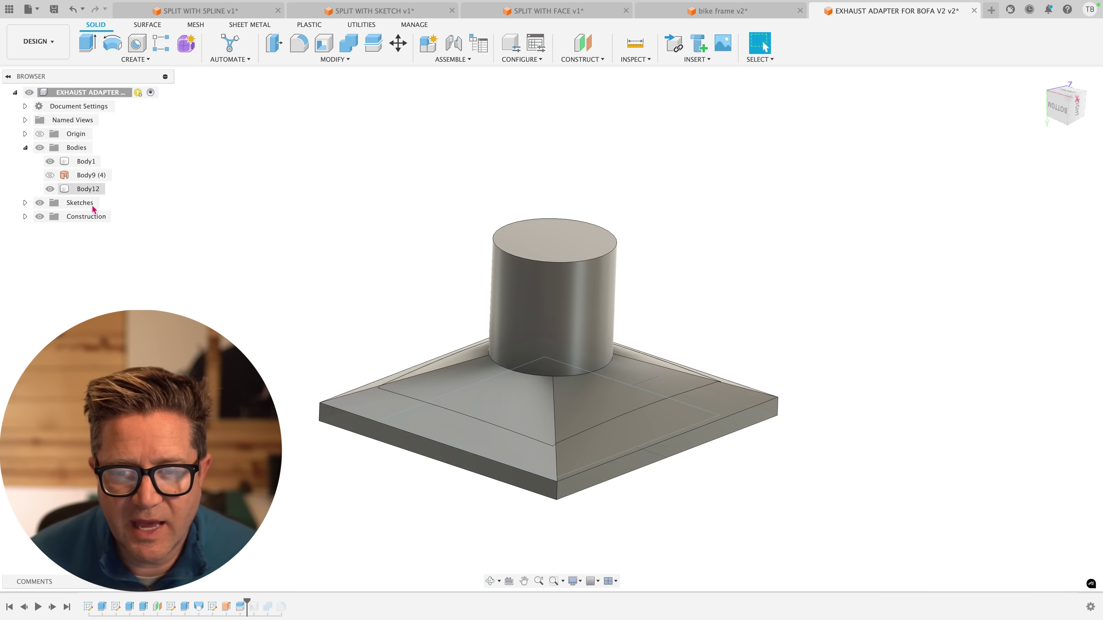
mouse_move(538, 452)
shift+middle_down()
mouse_move(545, 348)
mouse_move(540, 448)
shift+middle_up()
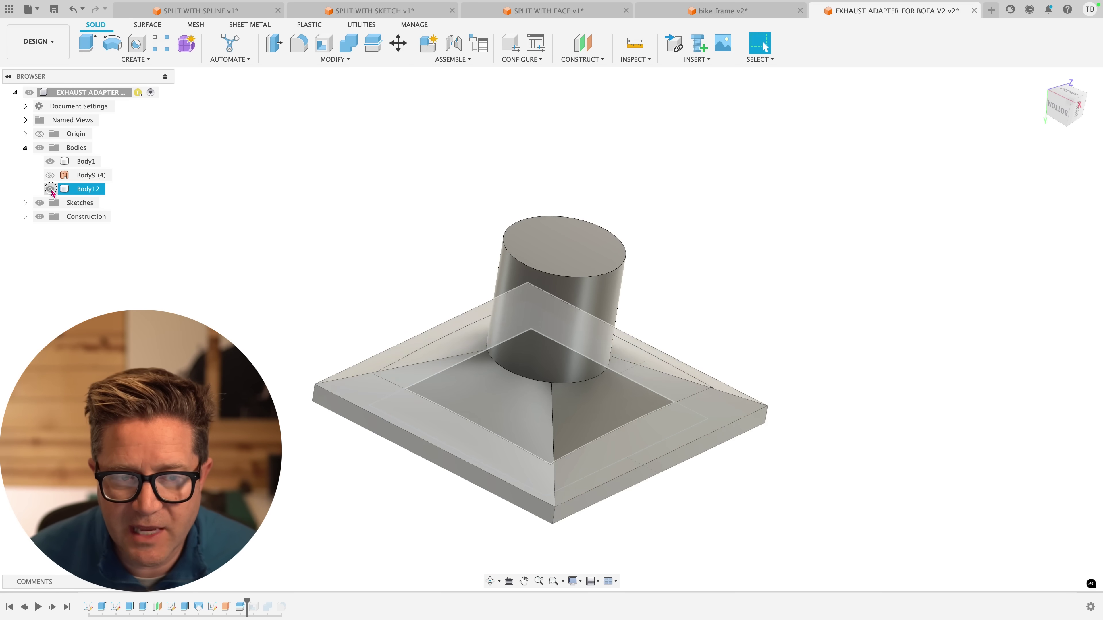
click(50, 189)
Step: Shell the inner adapter body with 2 mm inside thickness, opening the pipe's end face and the base face
text(s)
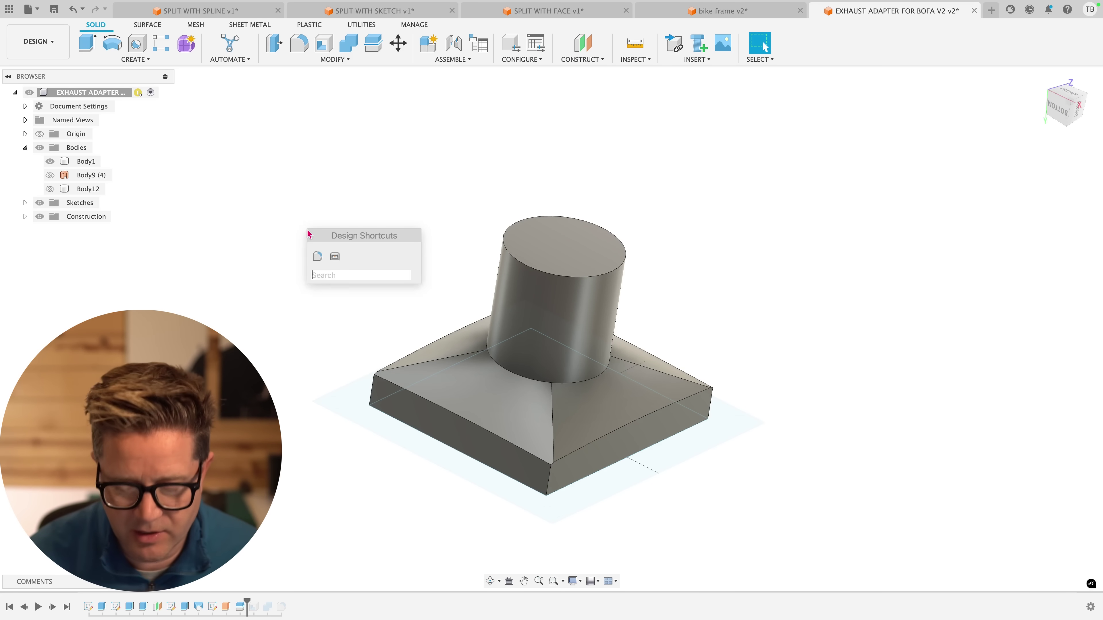
text(he)
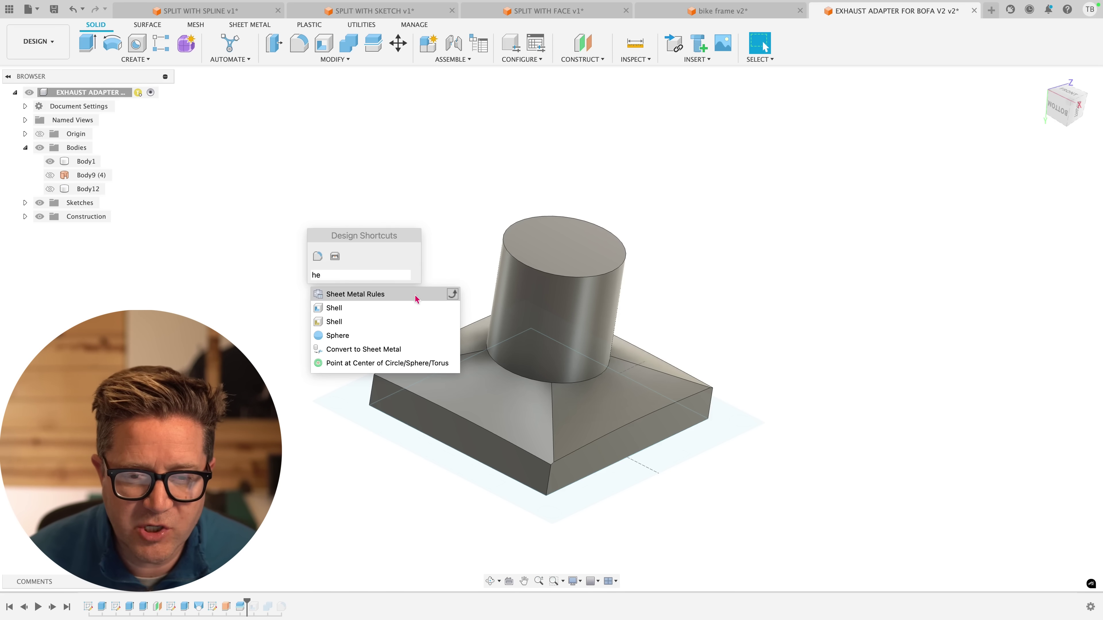
click(401, 307)
click(527, 271)
shift+middle_drag(559, 348, 557, 340)
click(547, 334)
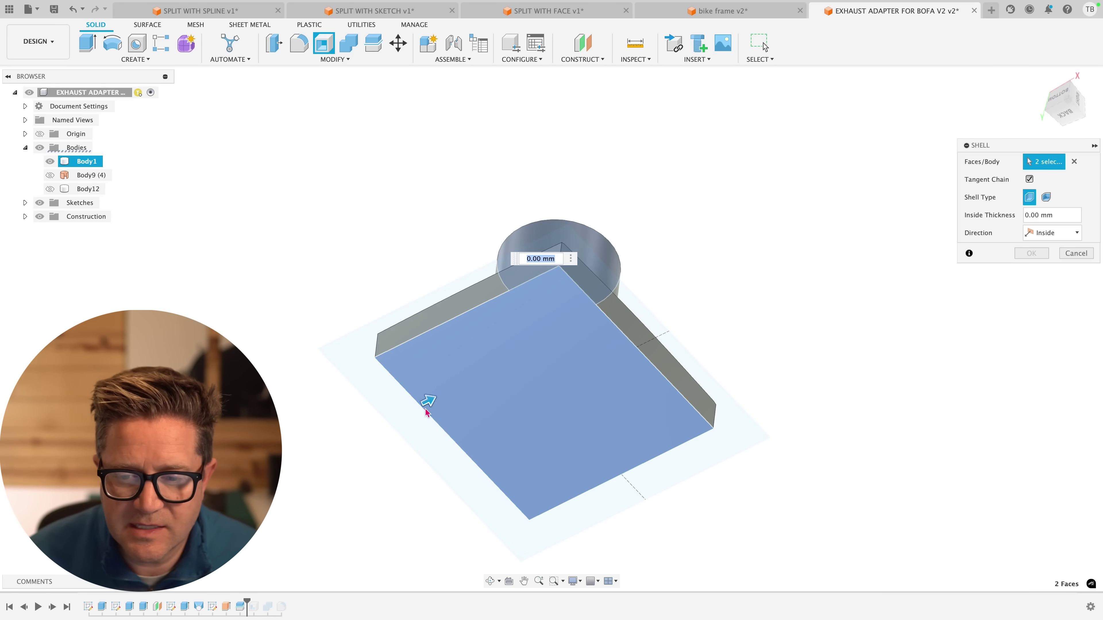
text(2)
key(Return)
shift+middle_drag(431, 394, 906, 384)
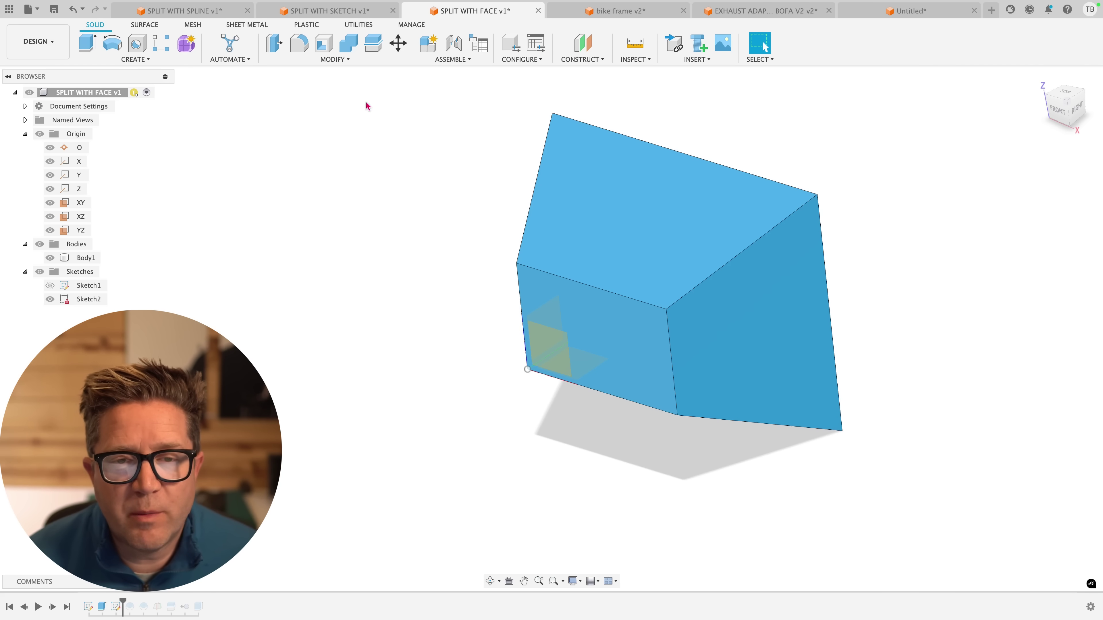
Step: Sketch a straight line across the block's sloped top face, perpendicular from its upper edge to its lower edge, and finish the sketch
click(680, 227)
scroll(680, 227, up, 2)
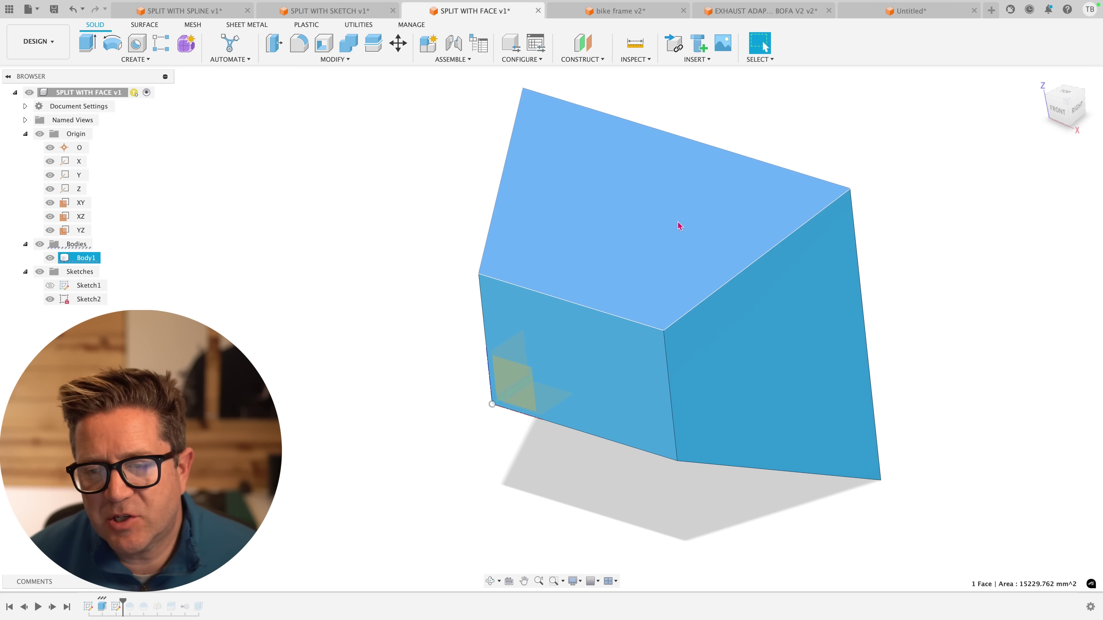
click(135, 59)
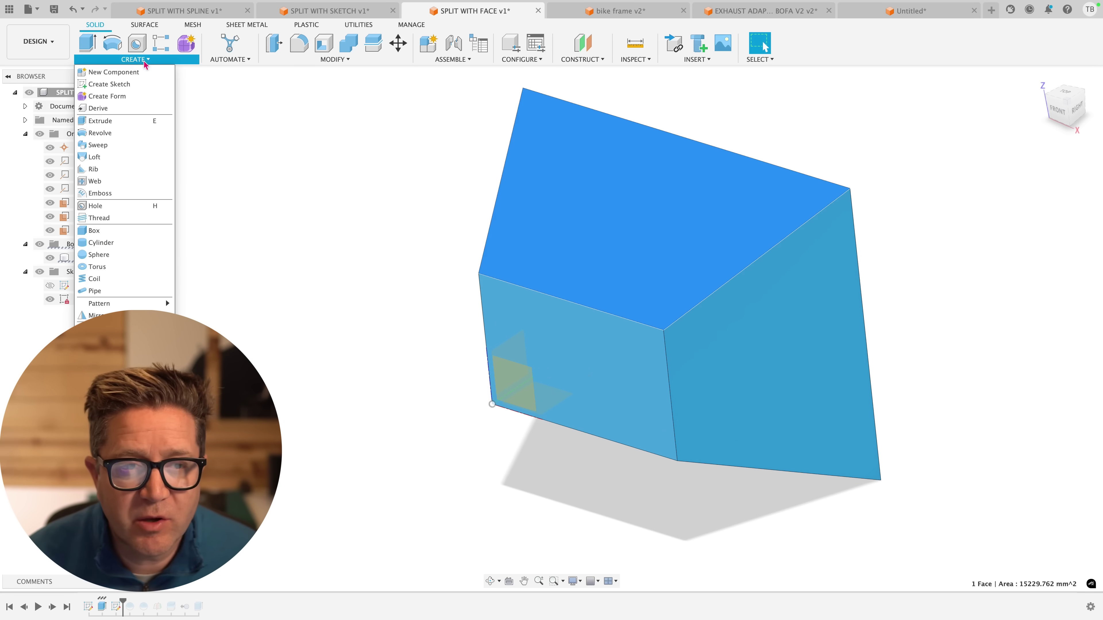
click(105, 88)
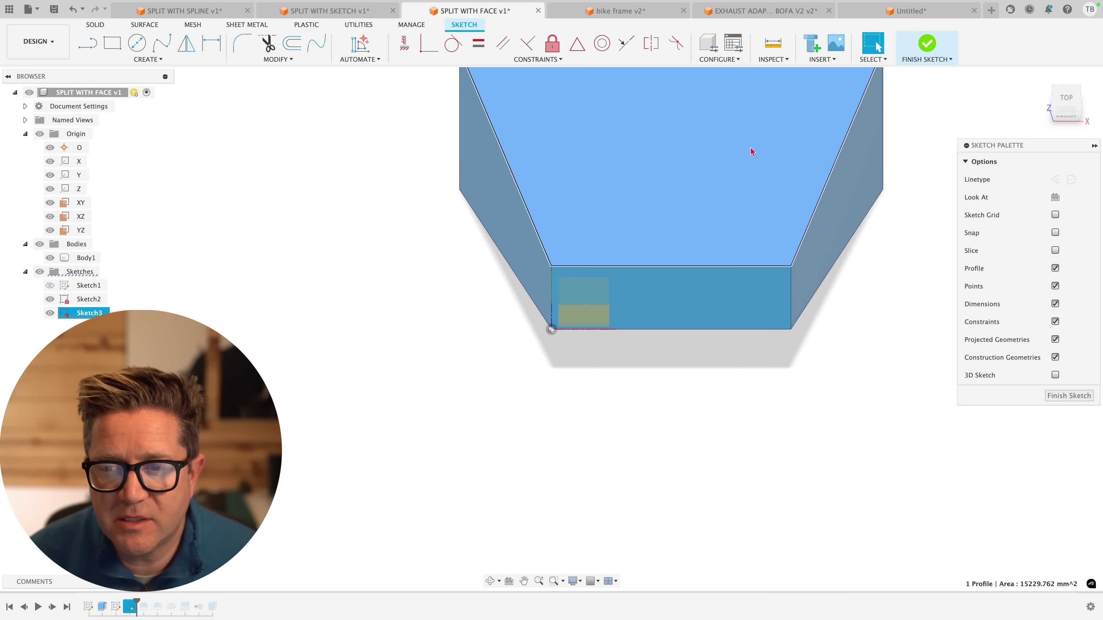
click(87, 44)
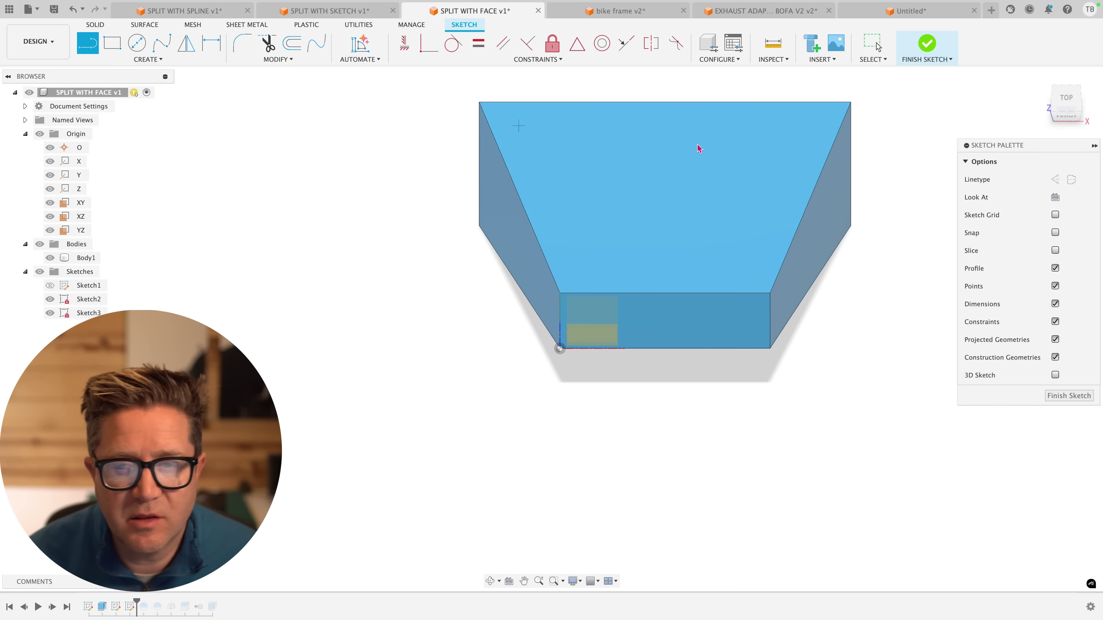
click(731, 102)
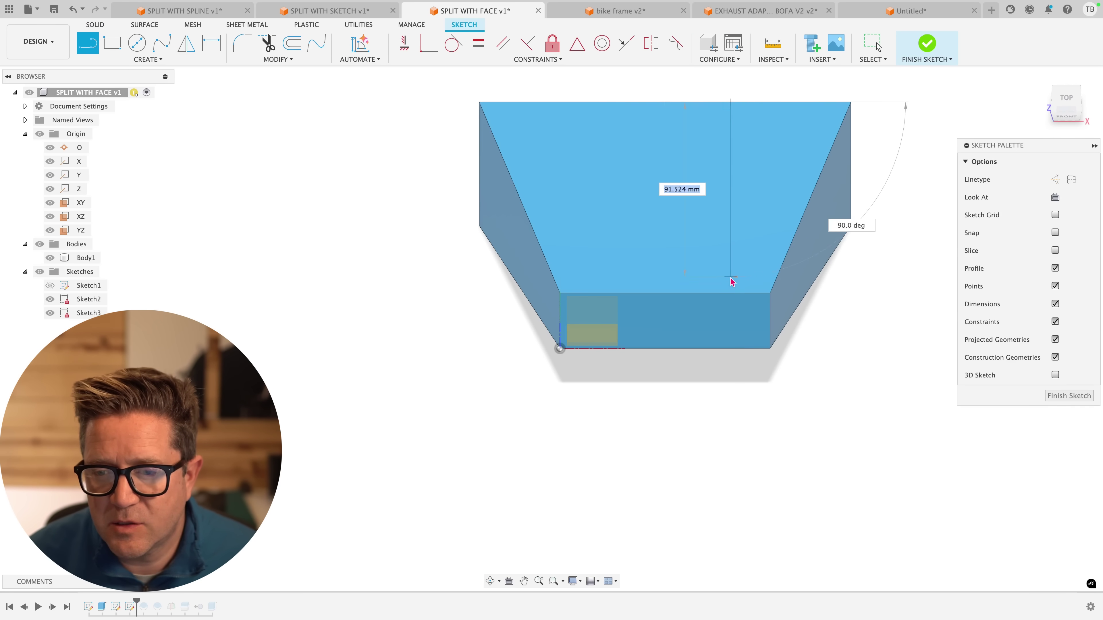
click(732, 292)
key(Escape)
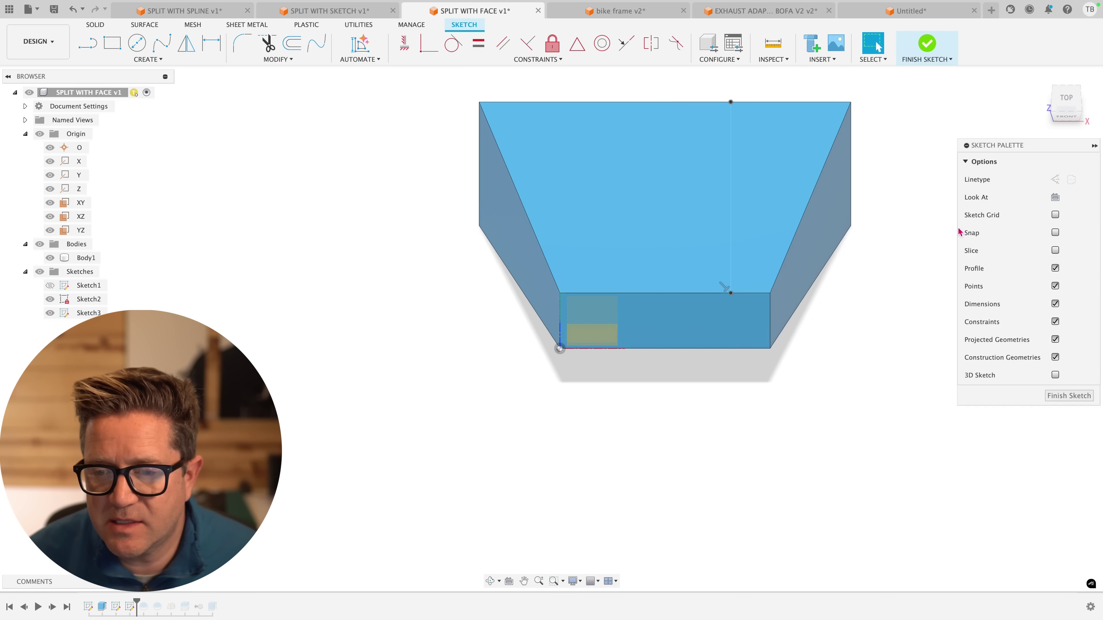
scroll(933, 156, up, 3)
click(713, 153)
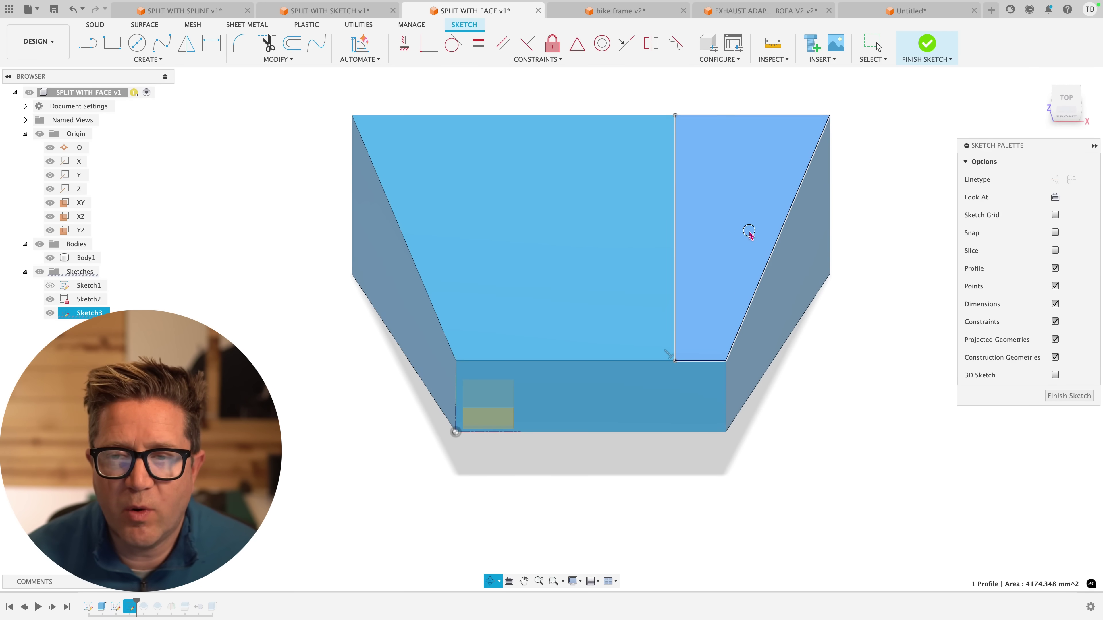
shift+middle_drag(751, 235, 736, 215)
scroll(736, 215, up, 2)
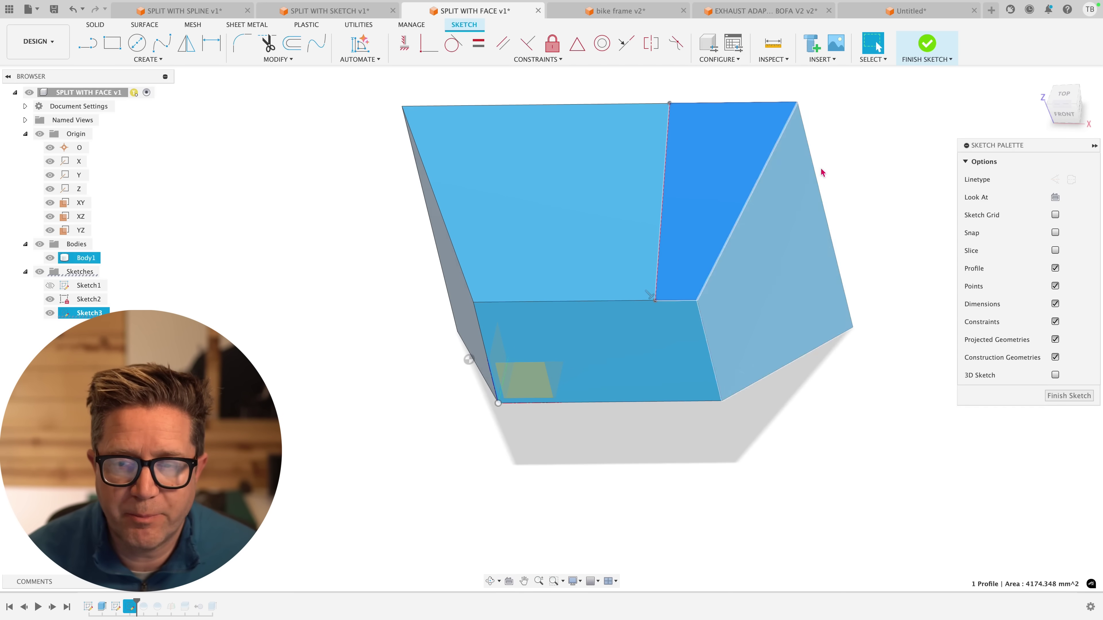
click(925, 41)
Step: Split the sloped top face with Split Face, using the sketched line as the splitting tool
text(s)
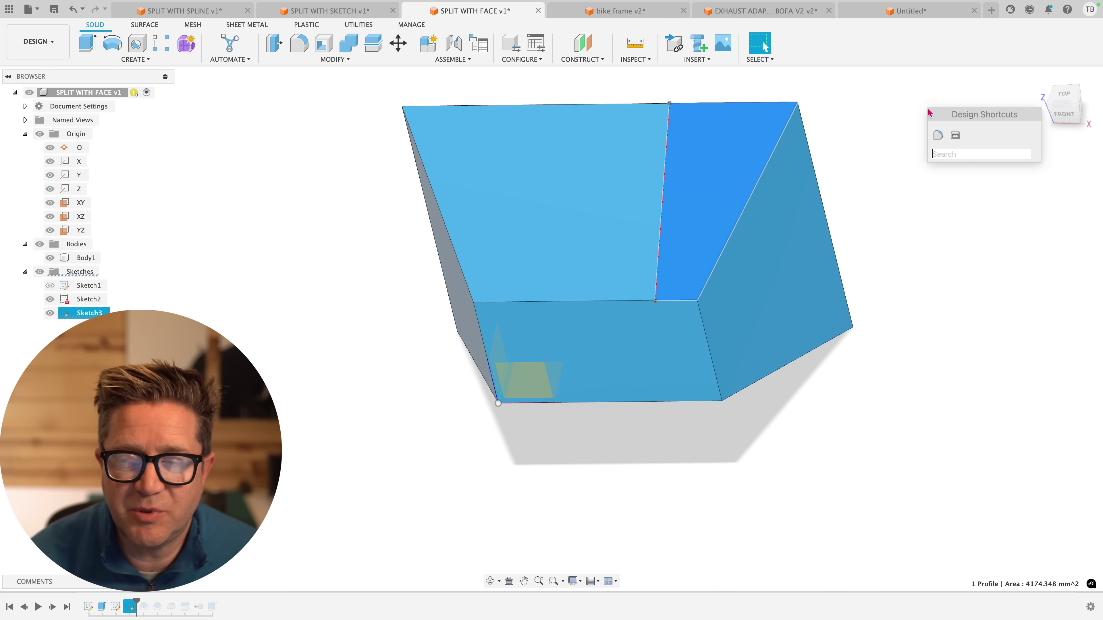
text(s)
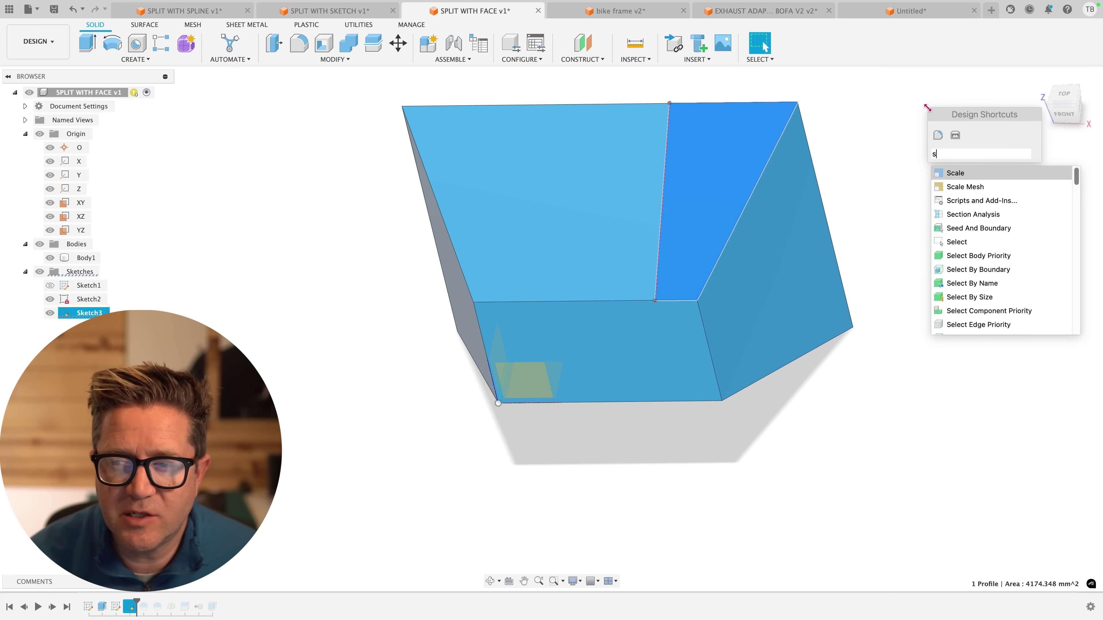
text(plit)
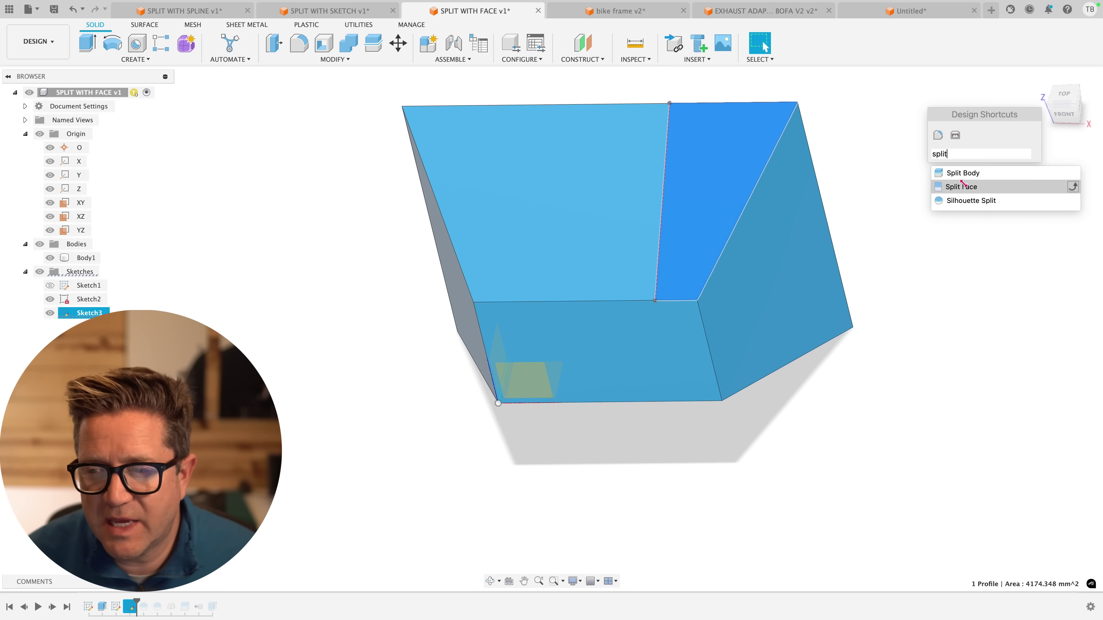
click(961, 186)
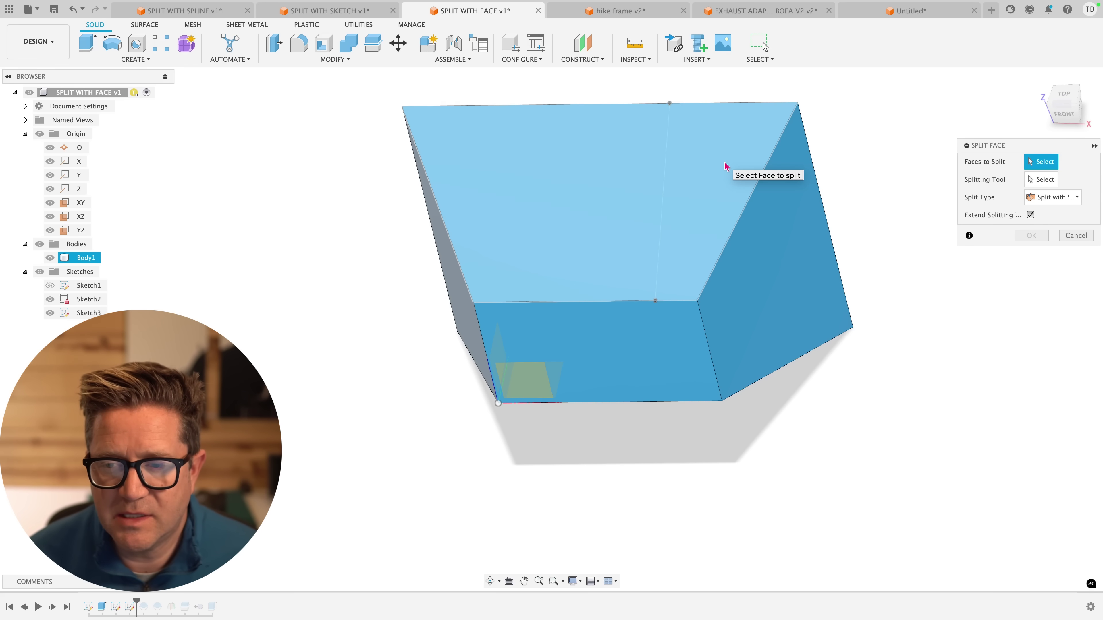
click(726, 167)
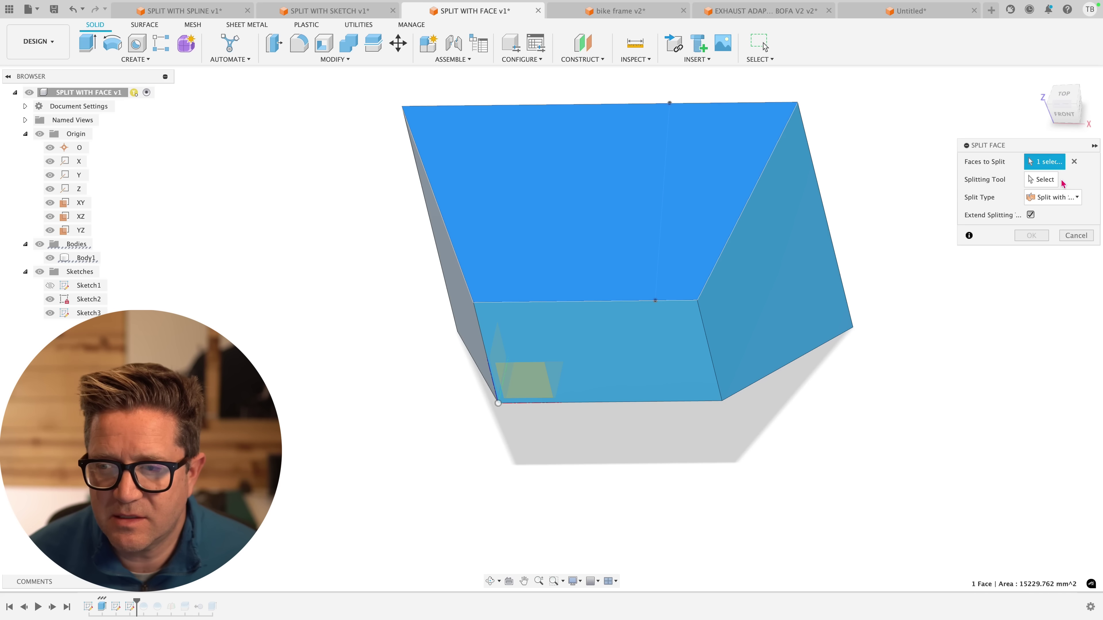
click(1044, 180)
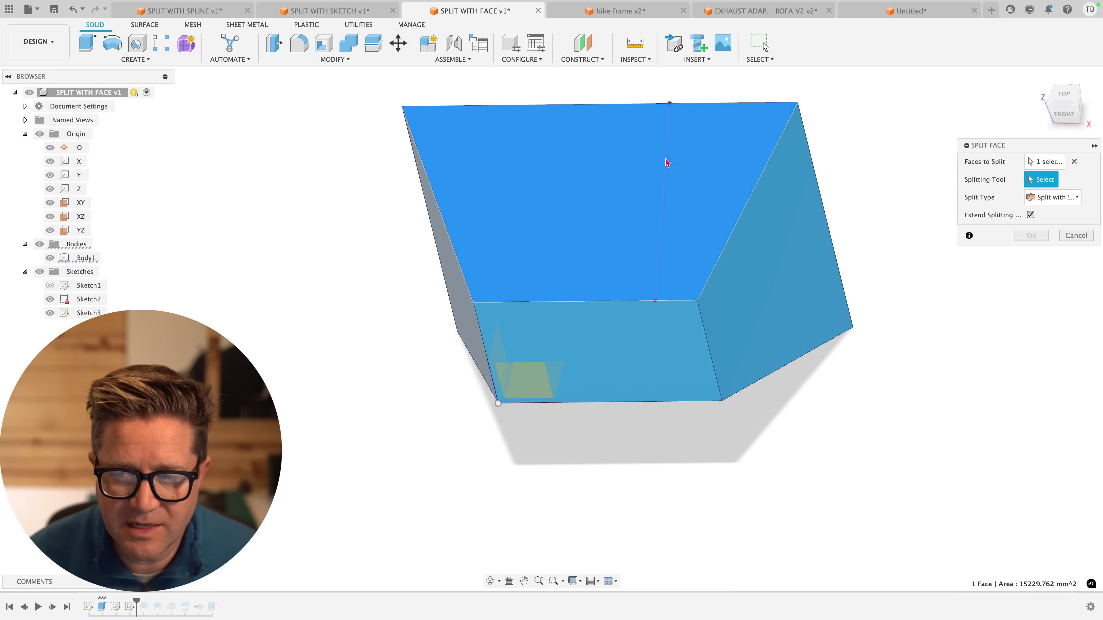
click(665, 166)
key(Return)
Step: Extrude the smaller portion of the split sloped face outward from the block
click(718, 173)
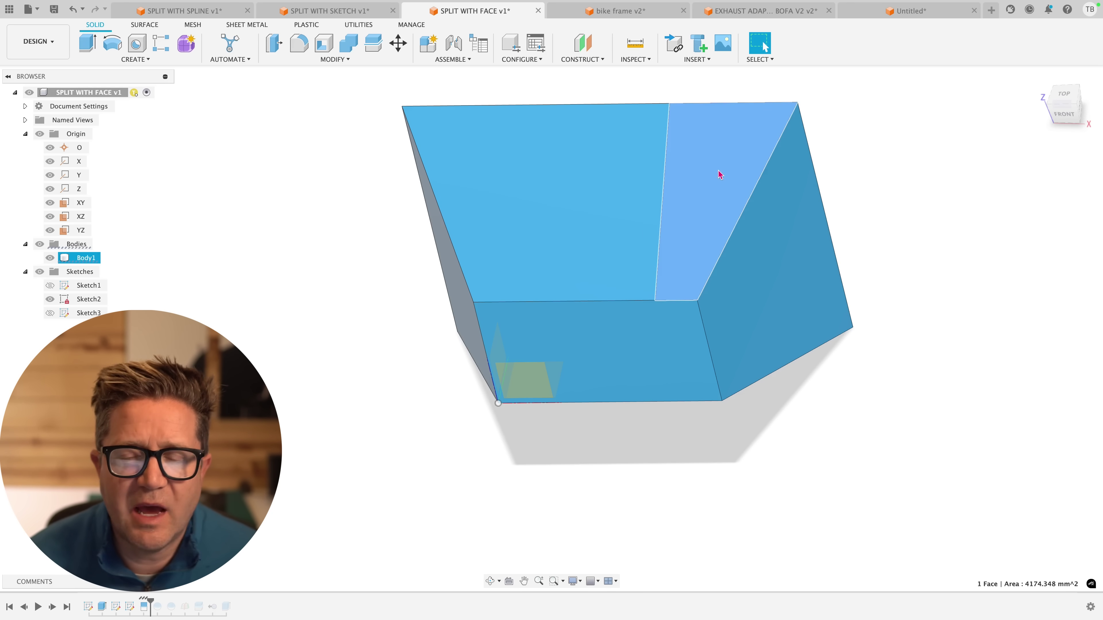
shift+middle_drag(867, 331, 840, 320)
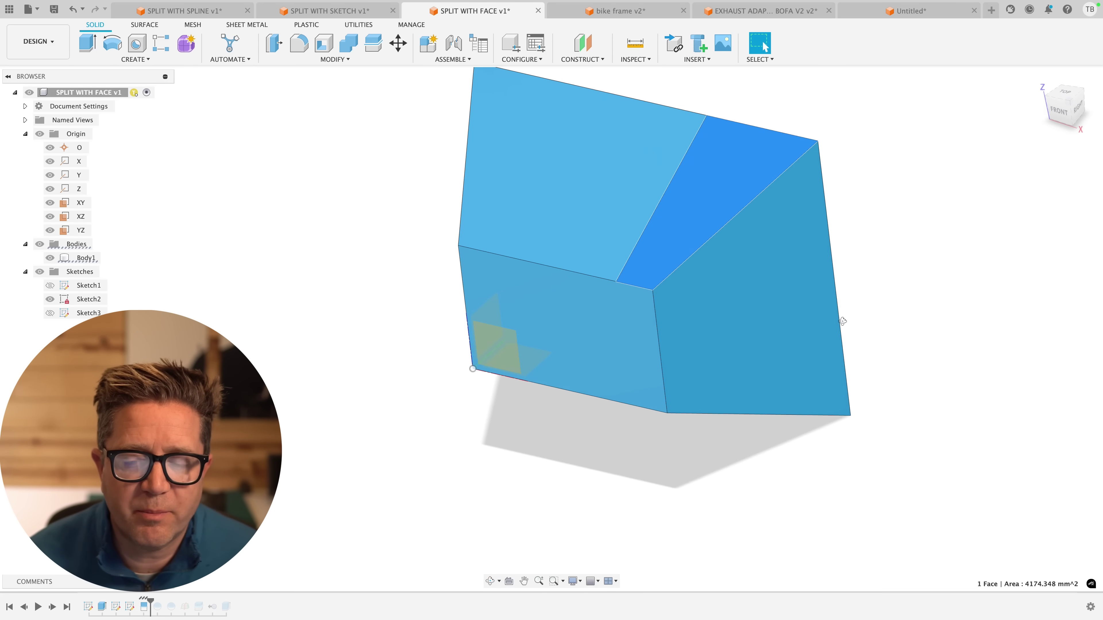
key(e)
scroll(708, 171, down, 2)
drag(708, 171, 656, 82)
key(Return)
mouse_move(695, 147)
shift+middle_down()
mouse_move(684, 143)
mouse_move(753, 160)
mouse_move(701, 152)
shift+middle_up()
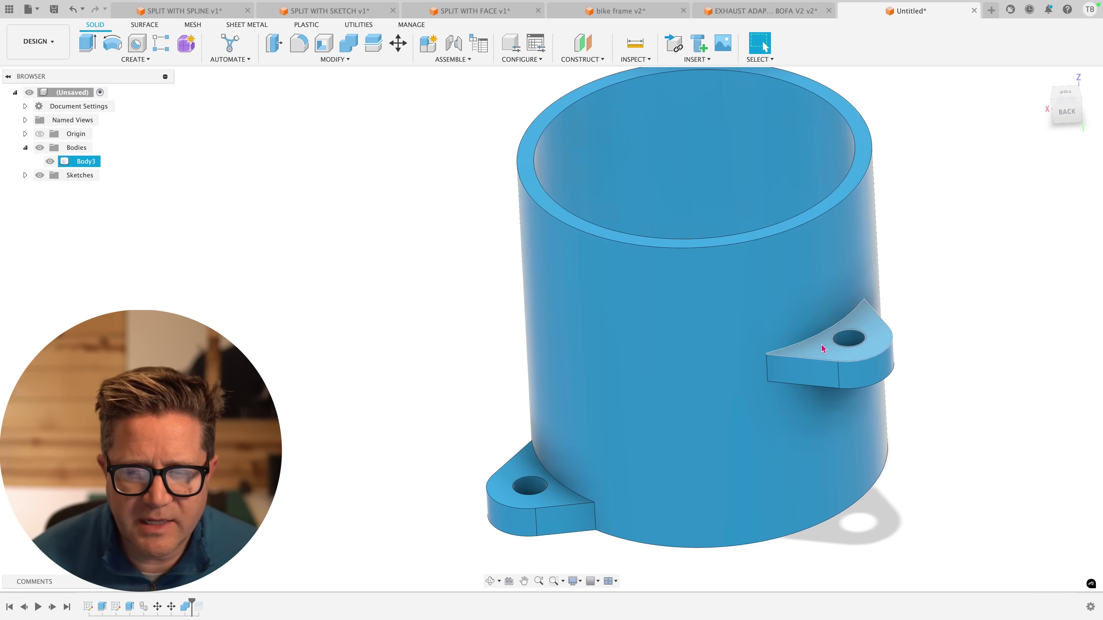
Step: Split the tube body Body3 with Split Body, using its outer cylindrical face as the splitting tool to separate the two mounting lugs
scroll(871, 373, up, 2)
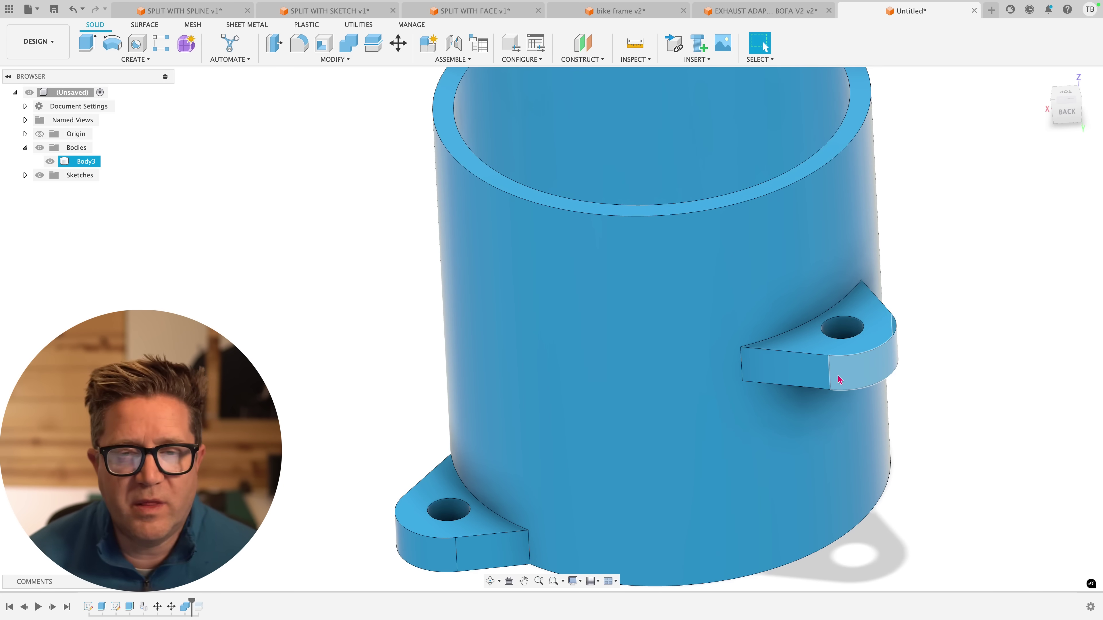
key(s)
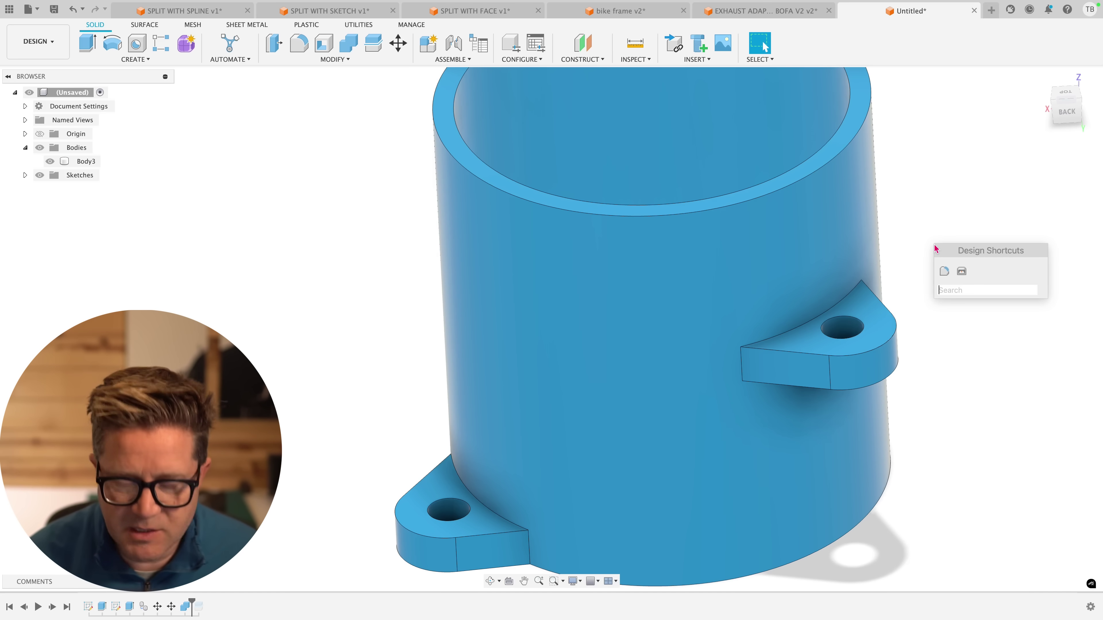
text(split)
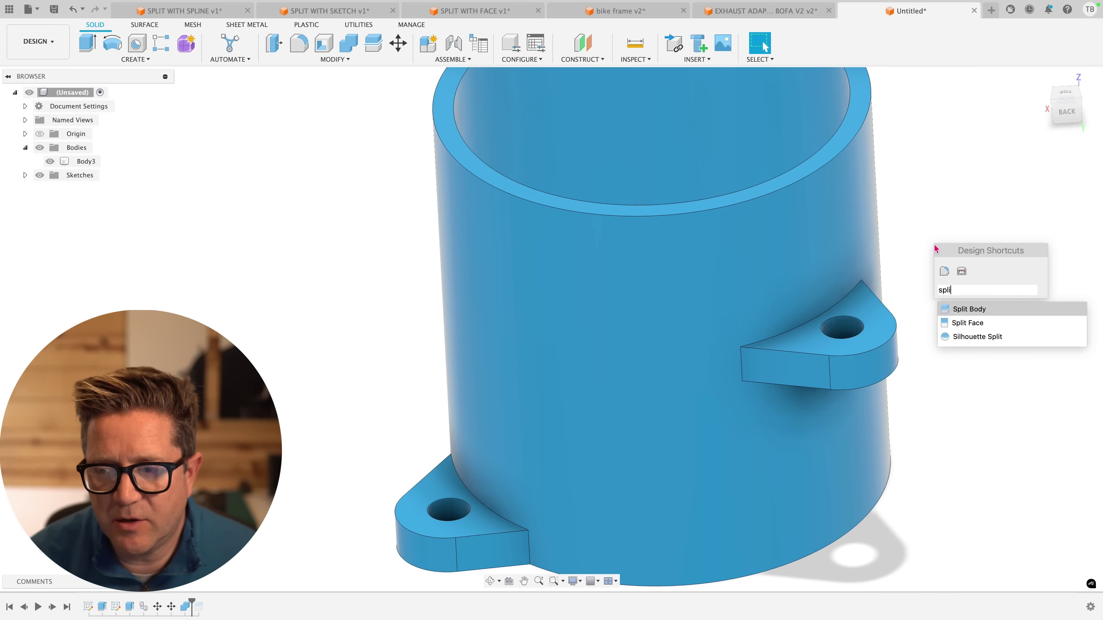
key(Return)
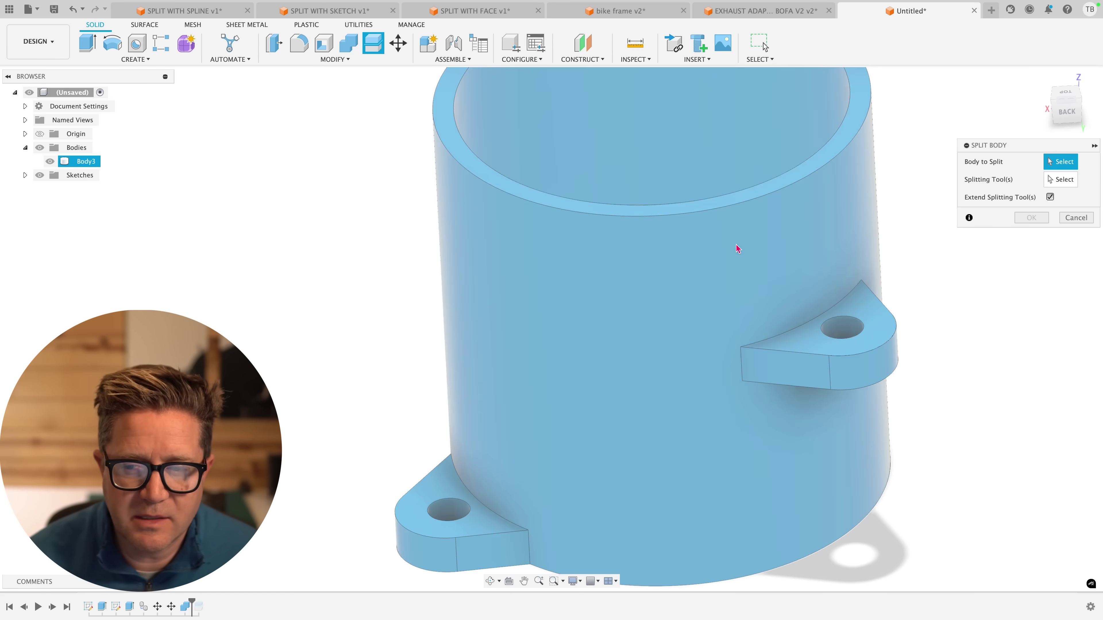
click(738, 248)
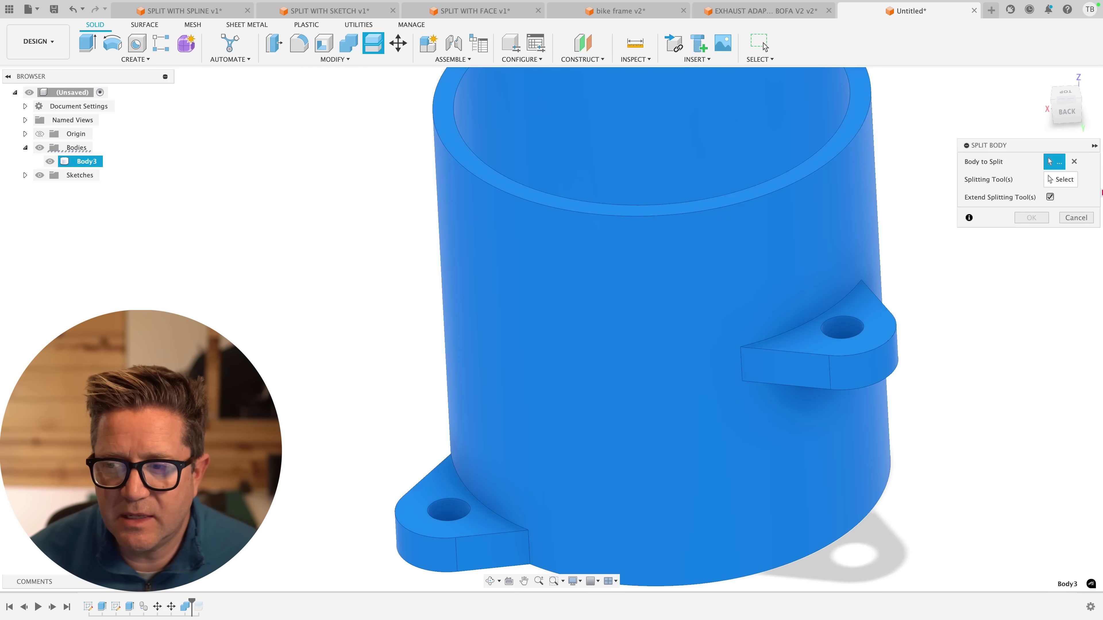
click(1059, 179)
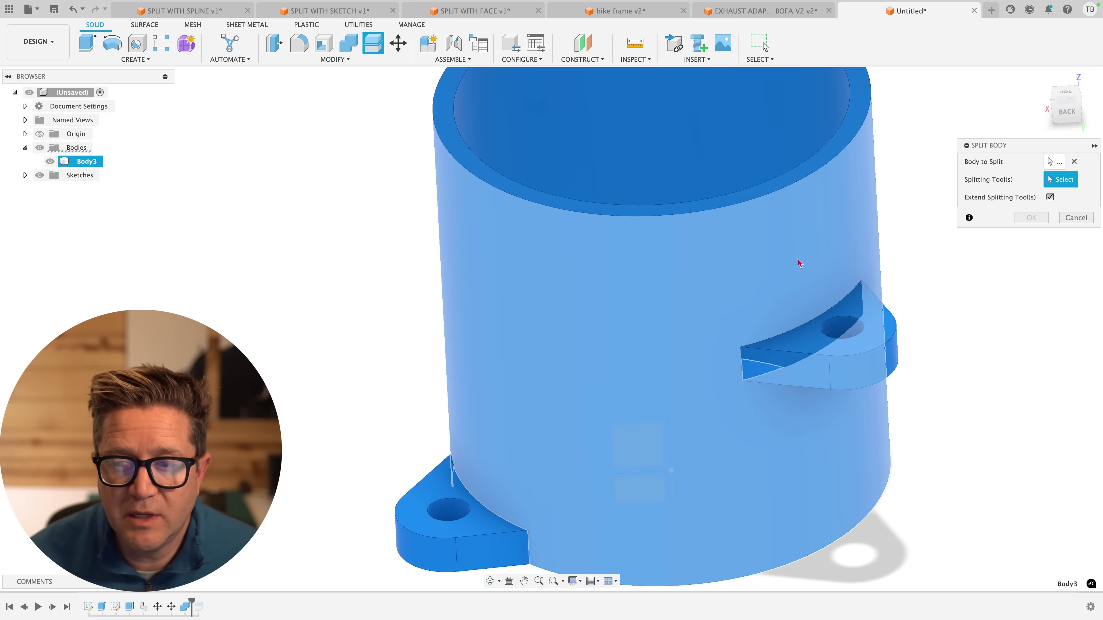
click(771, 266)
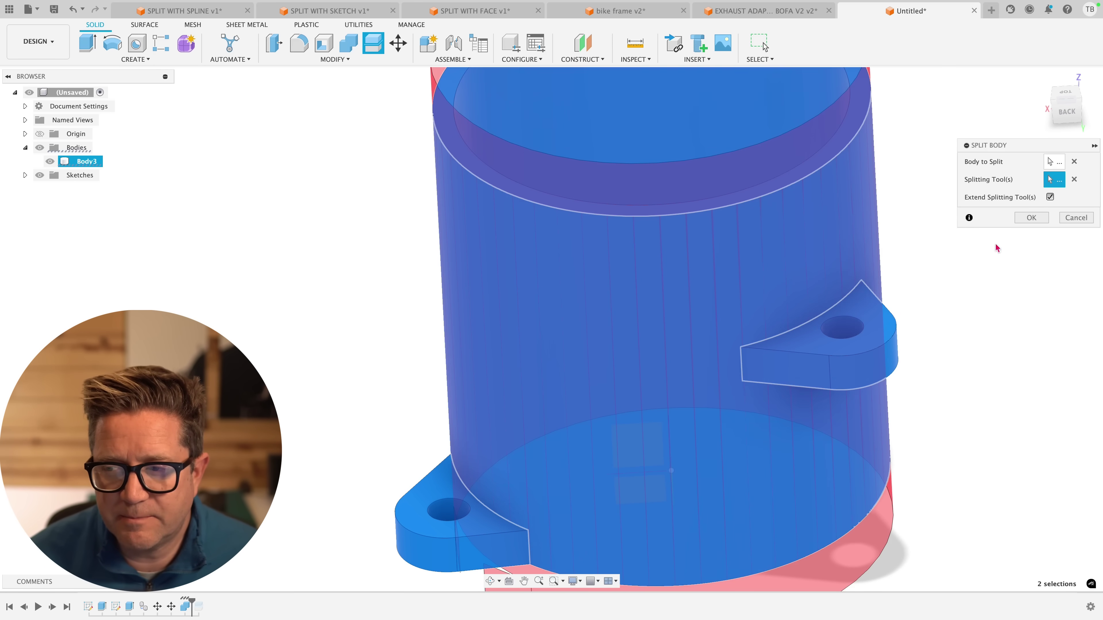
click(1026, 218)
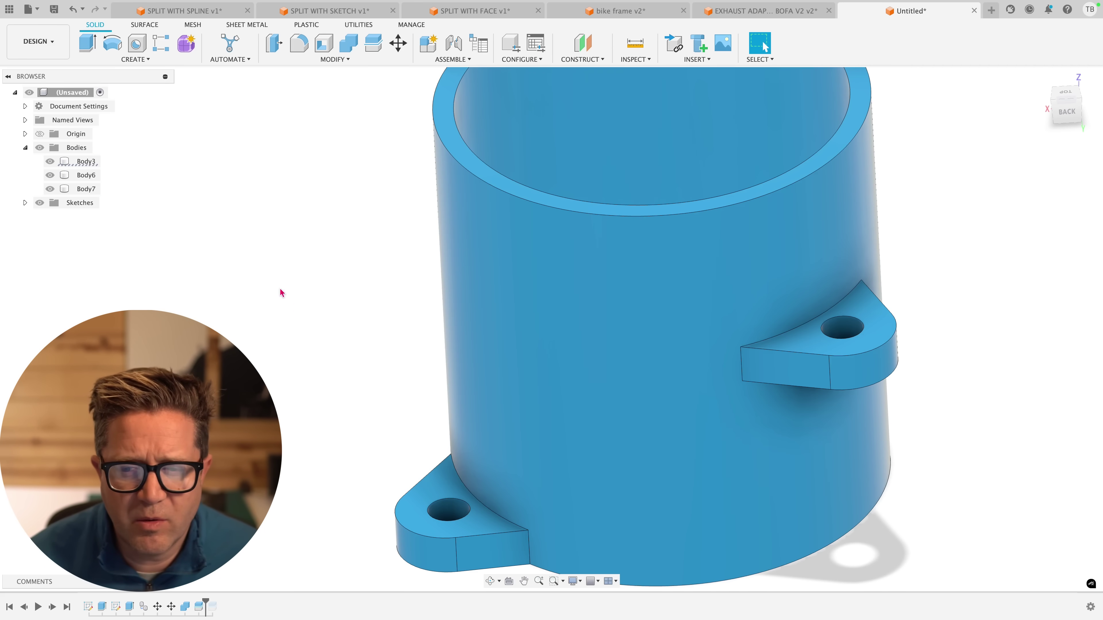
Step: Rotate the separated upper mounting lug Body6 by 48.3 deg around the tube's cylindrical axis
scroll(287, 297, down, 3)
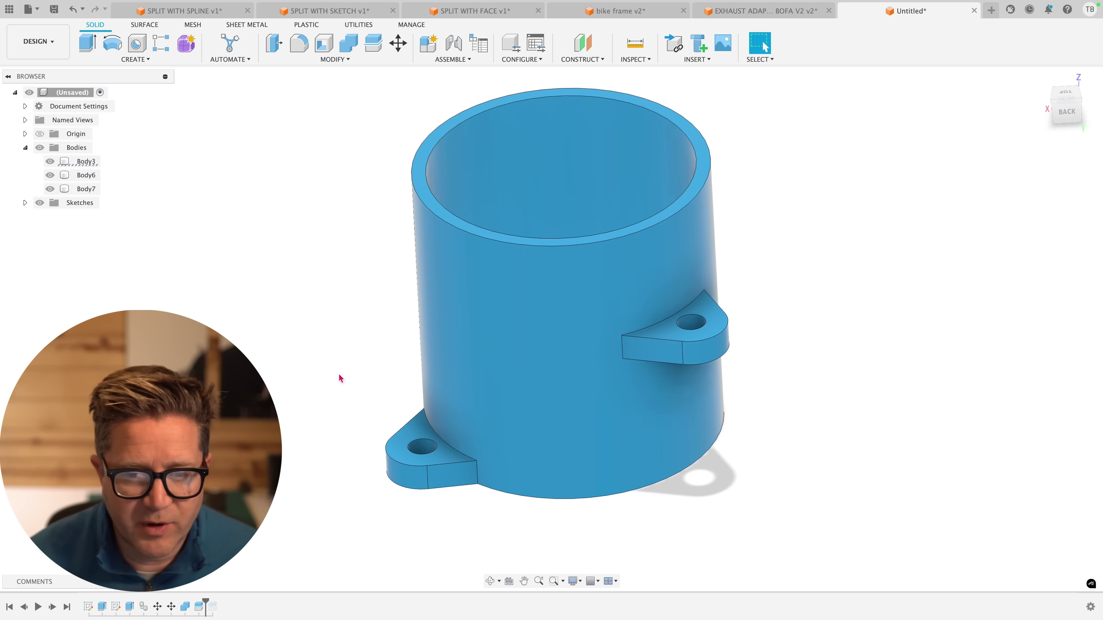
click(81, 174)
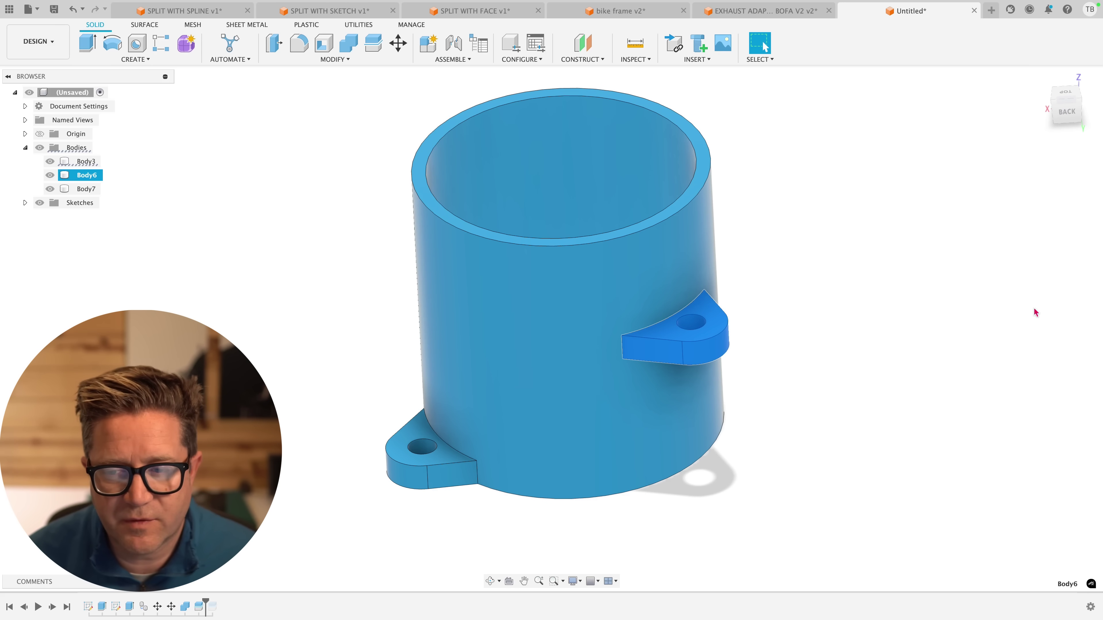
click(982, 294)
text(s)
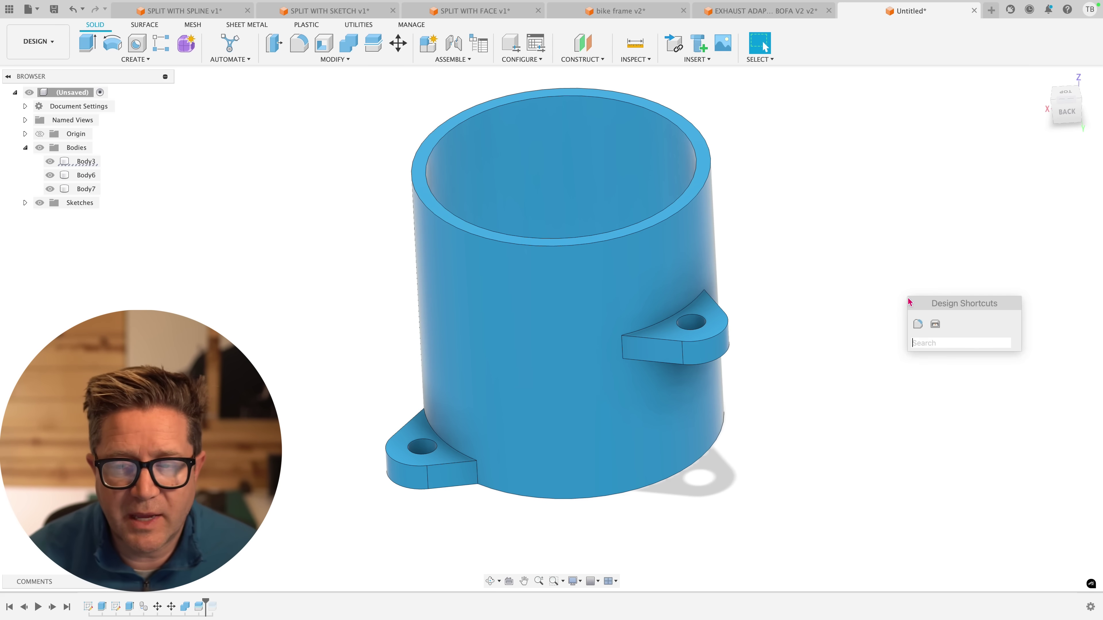
text(move)
key(Return)
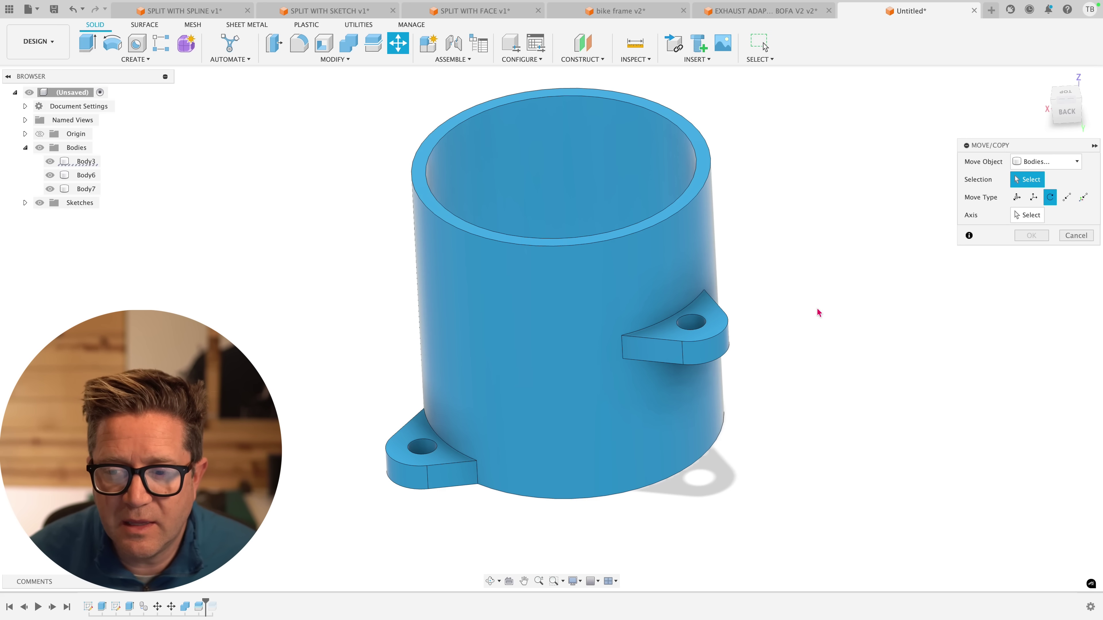
click(706, 328)
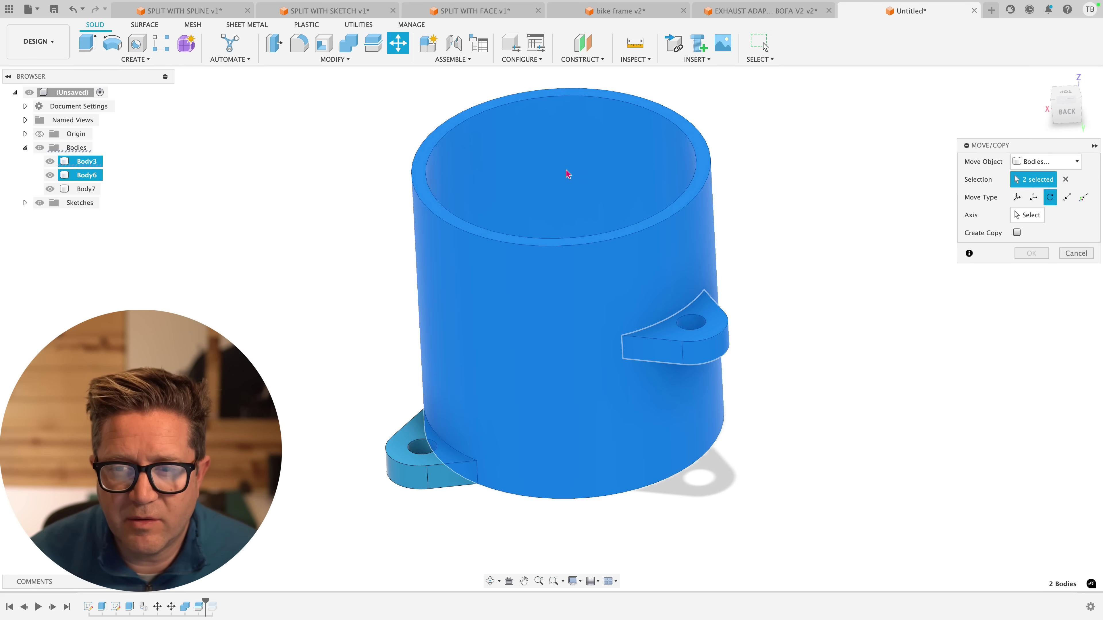
click(580, 461)
drag(577, 452, 670, 457)
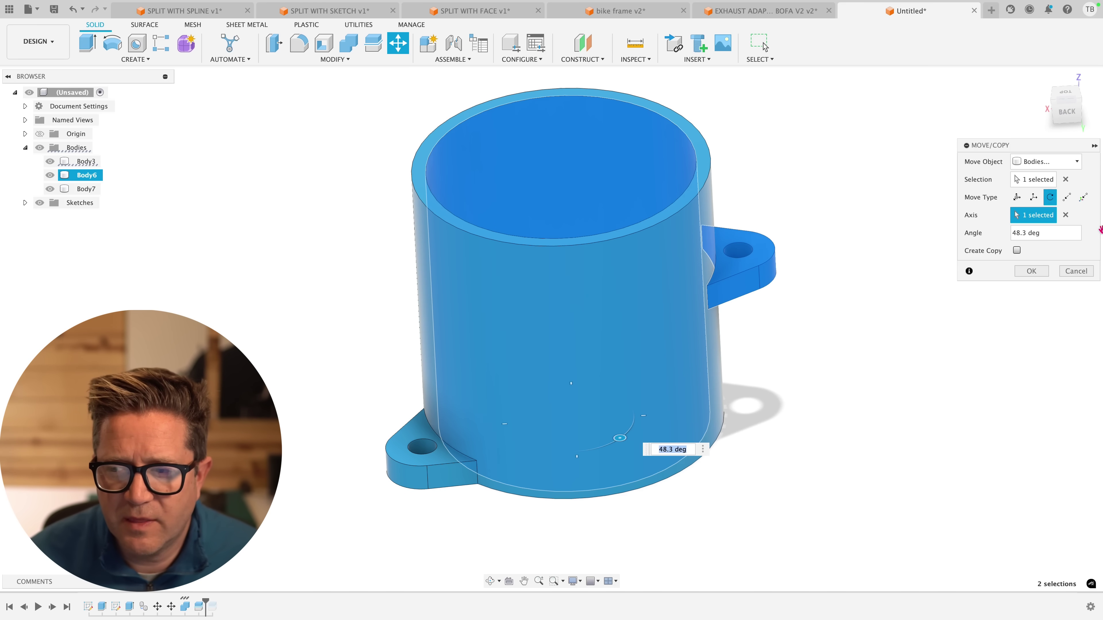
click(1032, 271)
Step: Combine the upper lug with the tube and the lower lug into one body using the Join operation
text(s)
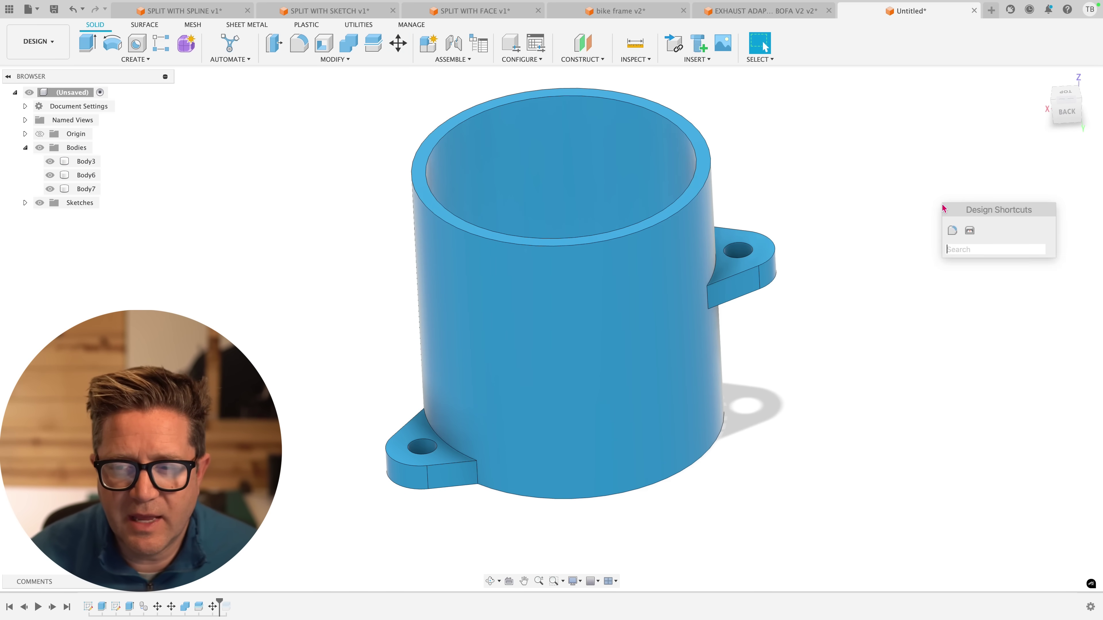
text(j)
key(BackSpace)
text(comb)
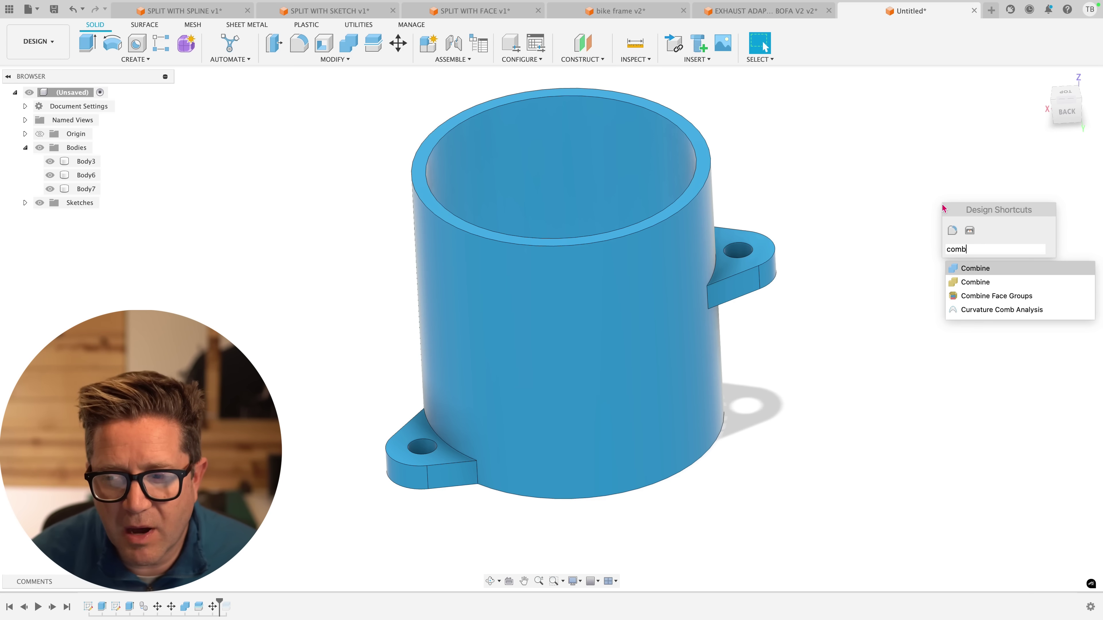
click(997, 270)
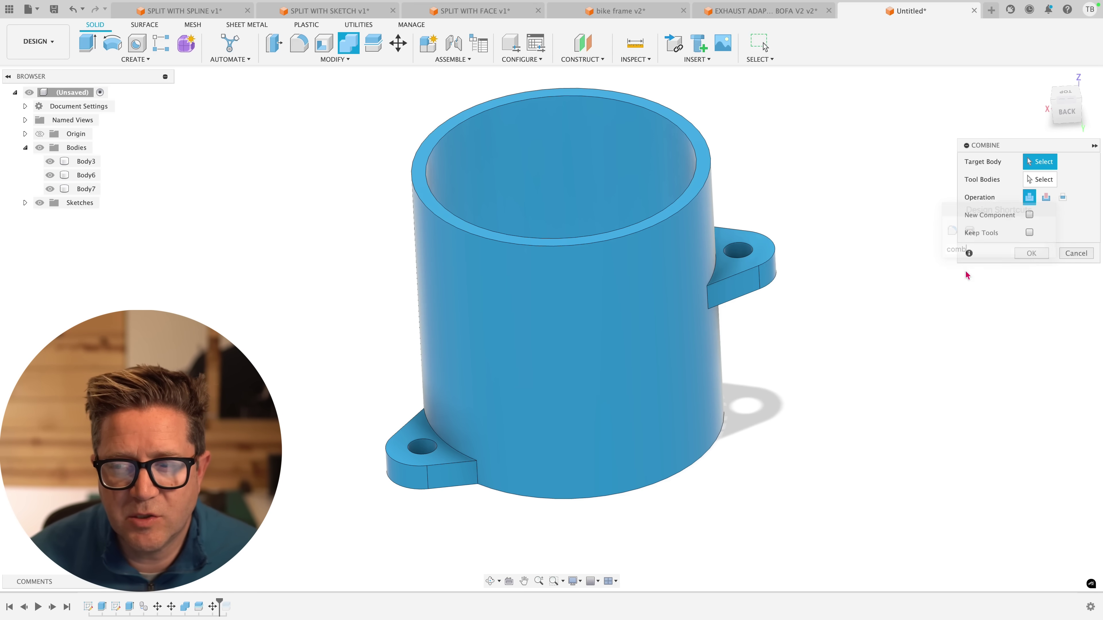
click(725, 236)
click(672, 246)
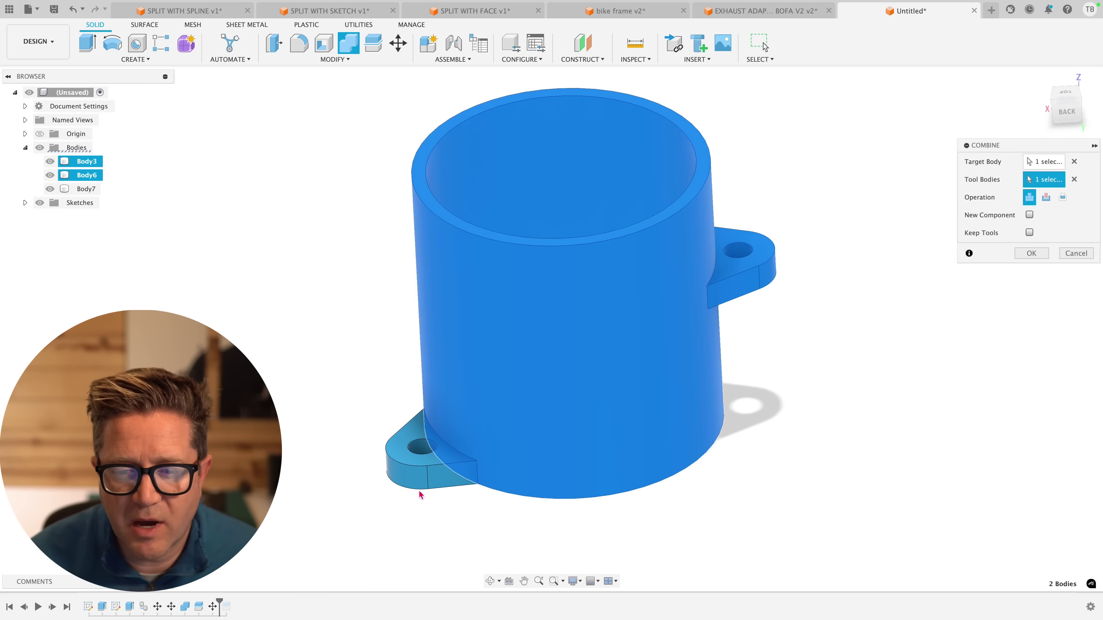
click(419, 490)
click(1030, 253)
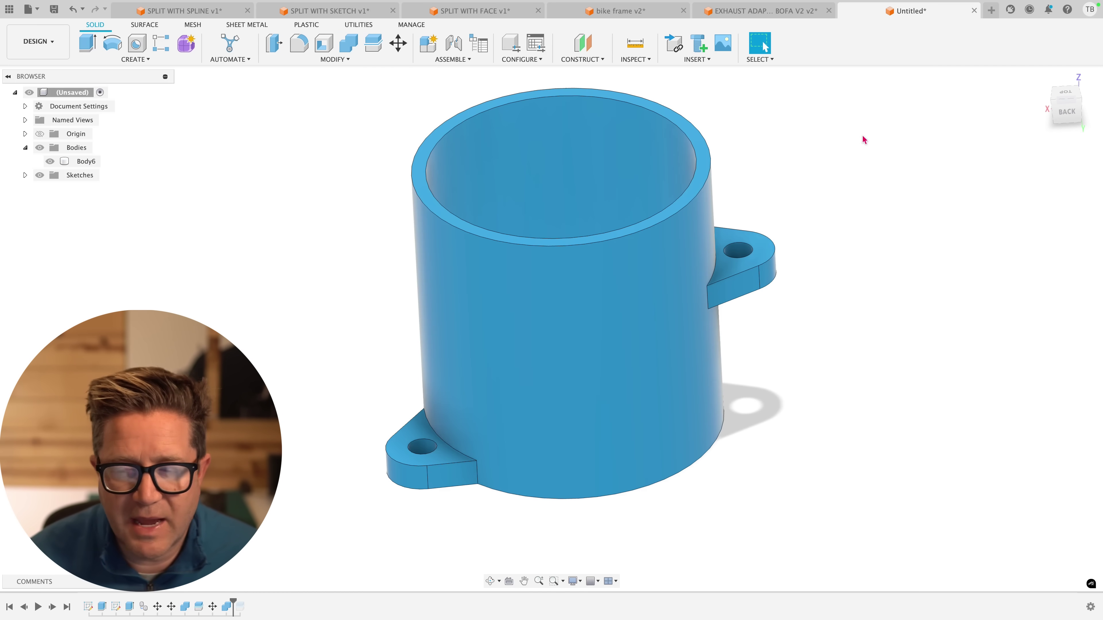